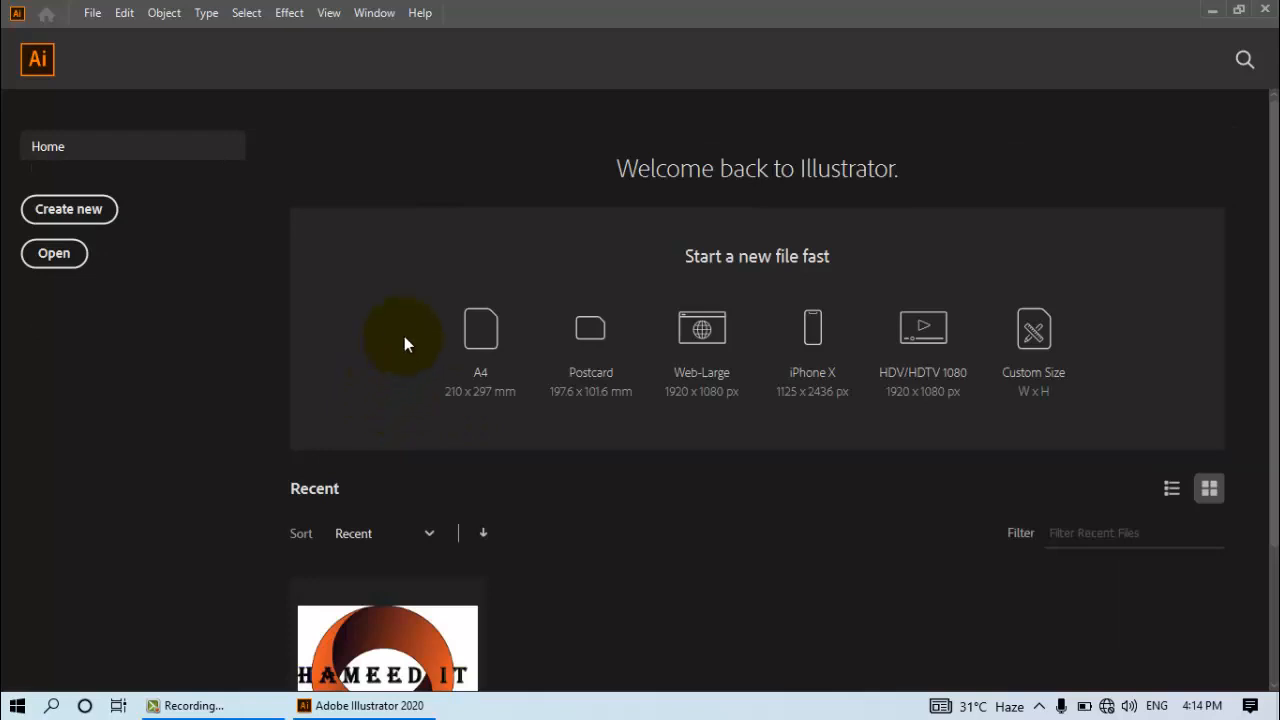
- Create a Web-Large 1920 x 1080 px document and draw a circle about 544 px across near the middle of the artboard
{"action": "left_click", "coordinate": [720, 337]}
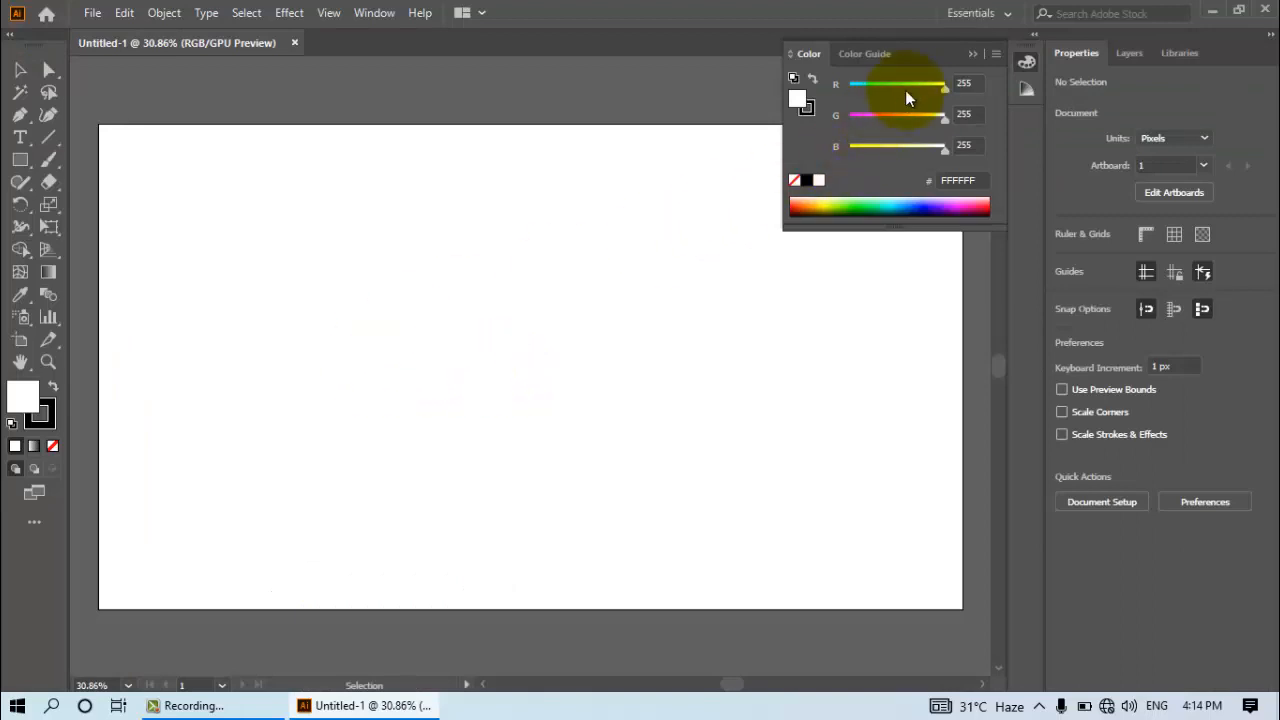
{"action": "left_click", "coordinate": [972, 55]}
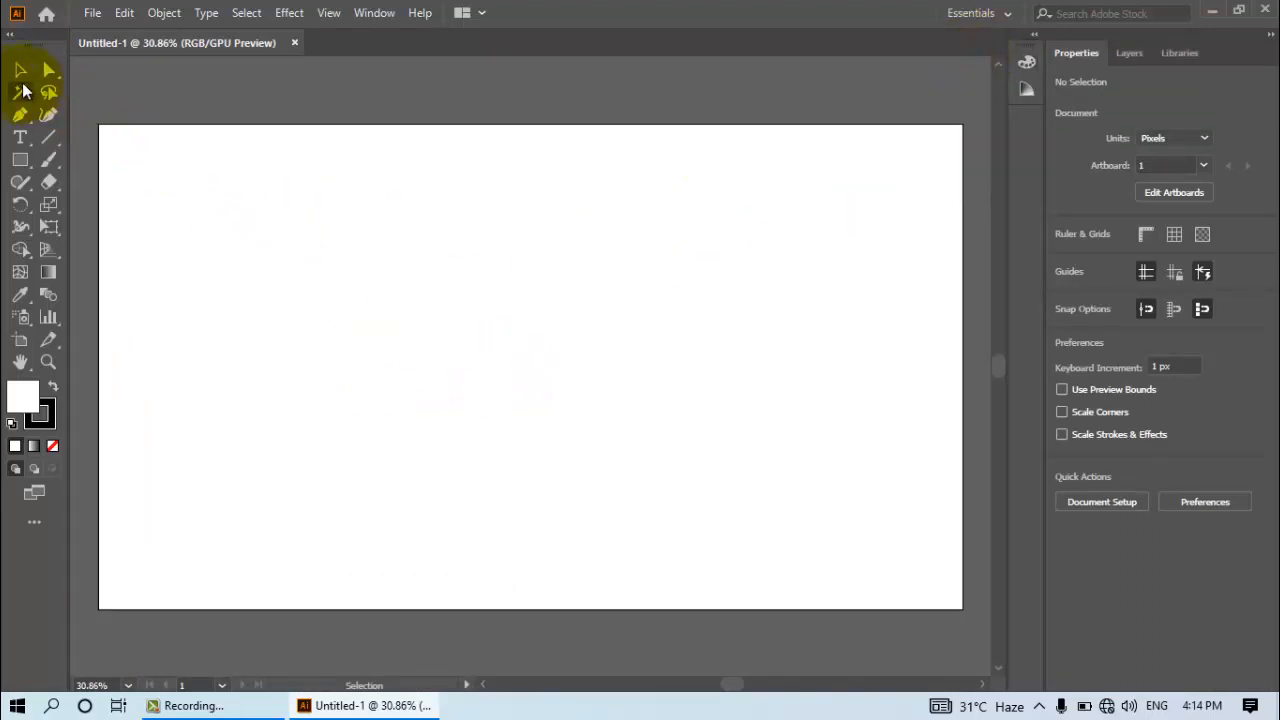
{"action": "left_click", "coordinate": [16, 164]}
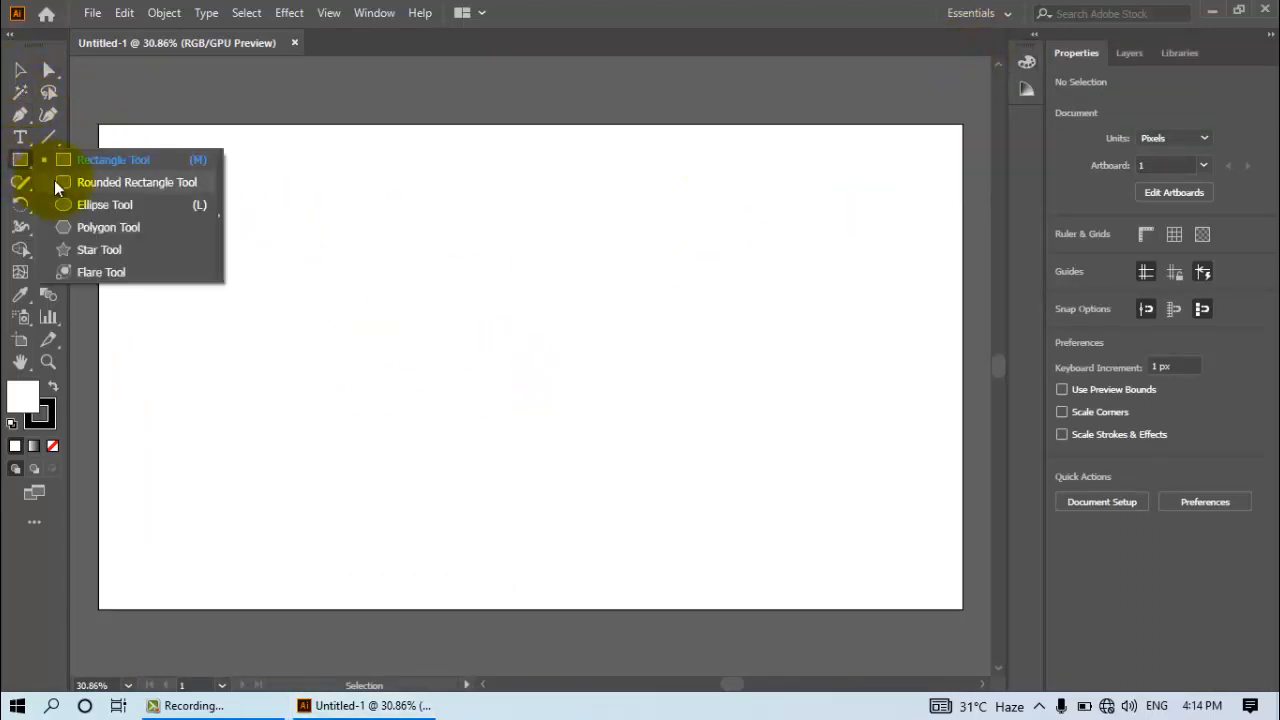
{"action": "left_click", "coordinate": [79, 210]}
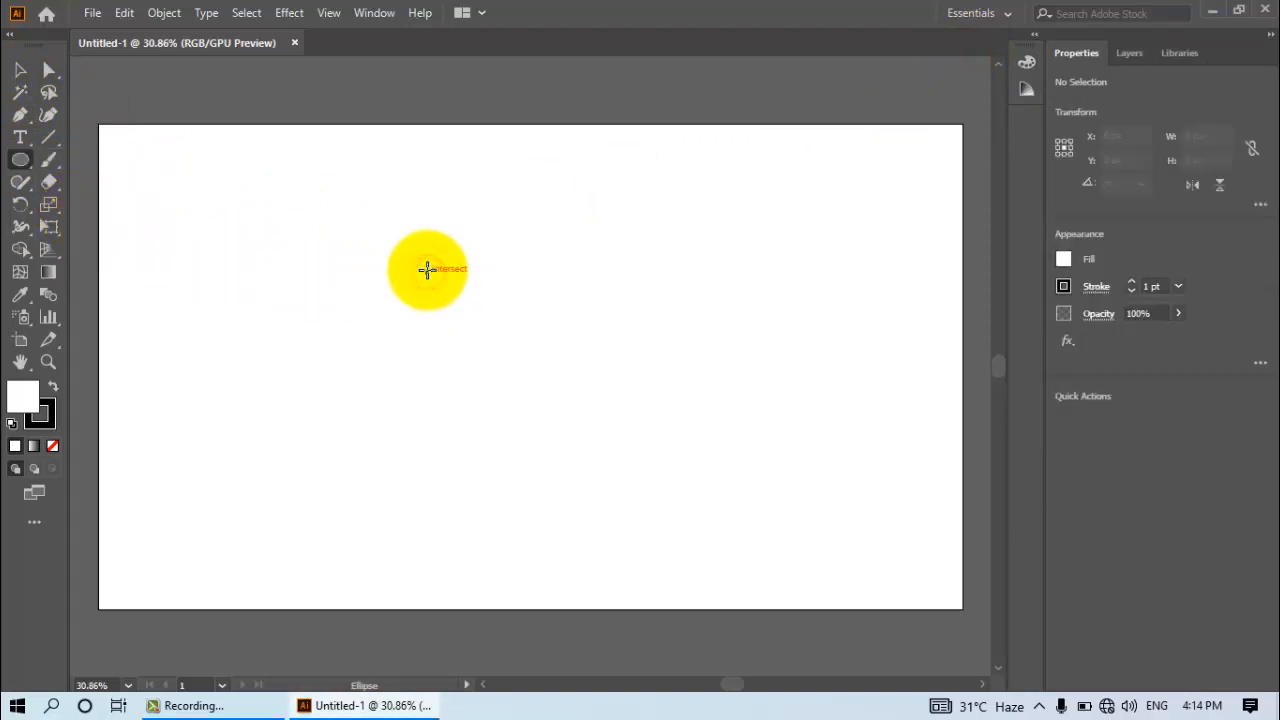
{"action": "left_click_drag", "start_coordinate": [427, 270], "coordinate": [642, 522]}
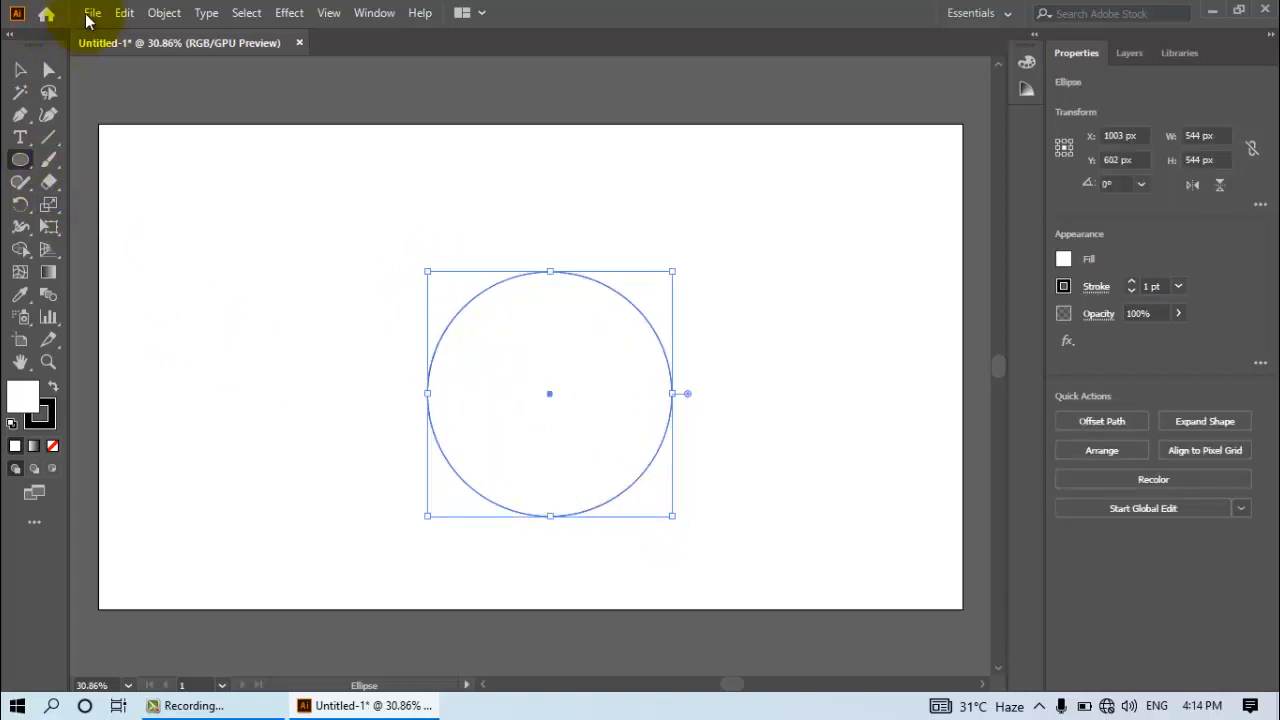
- Paste a copy of the circle in front, shrink it to about 398 px across, and move it up to touch the outer circle's top
{"action": "left_click", "coordinate": [122, 14]}
{"action": "left_click", "coordinate": [155, 100]}
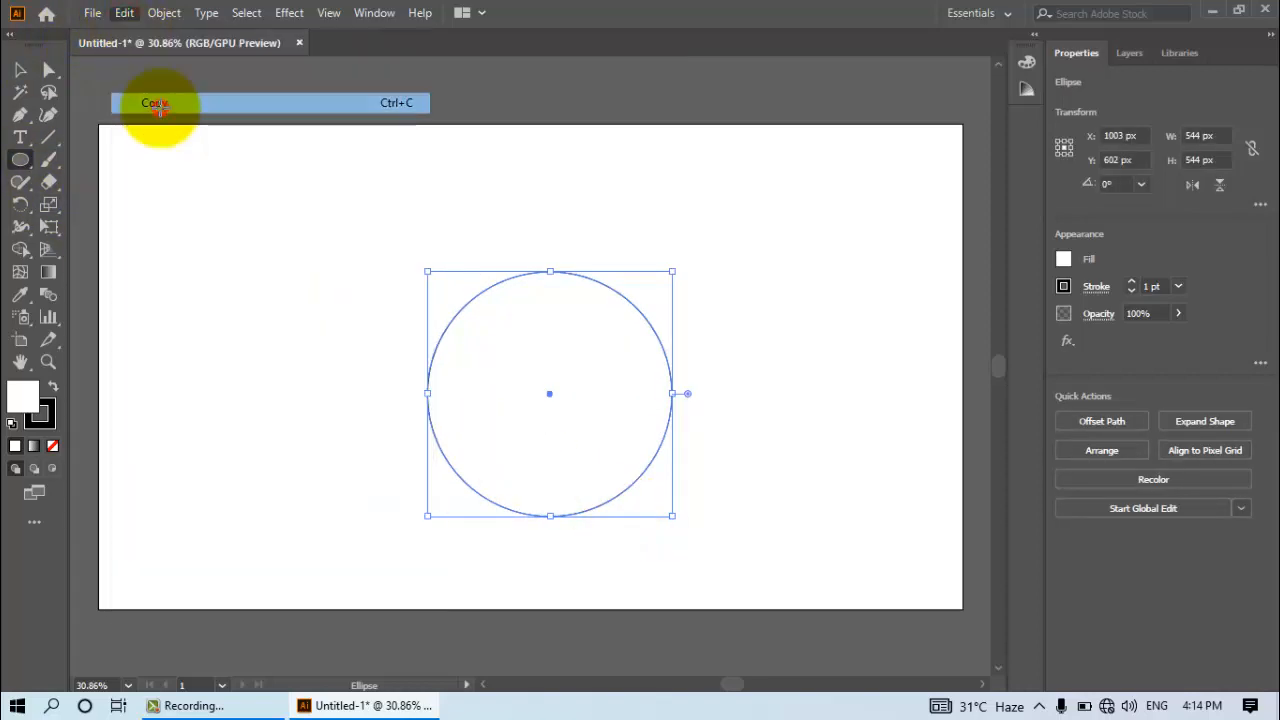
{"action": "left_click", "coordinate": [124, 13]}
{"action": "left_click", "coordinate": [175, 141]}
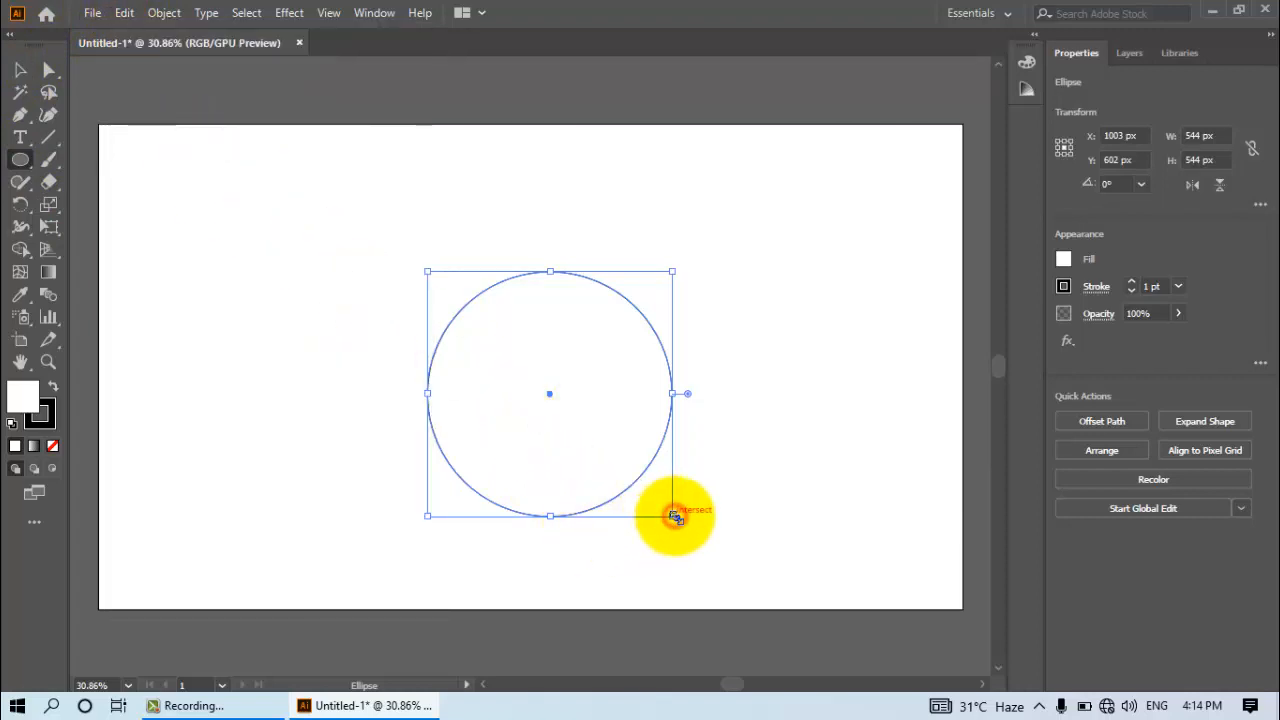
{"action": "left_click_drag", "start_coordinate": [676, 517], "coordinate": [660, 486]}
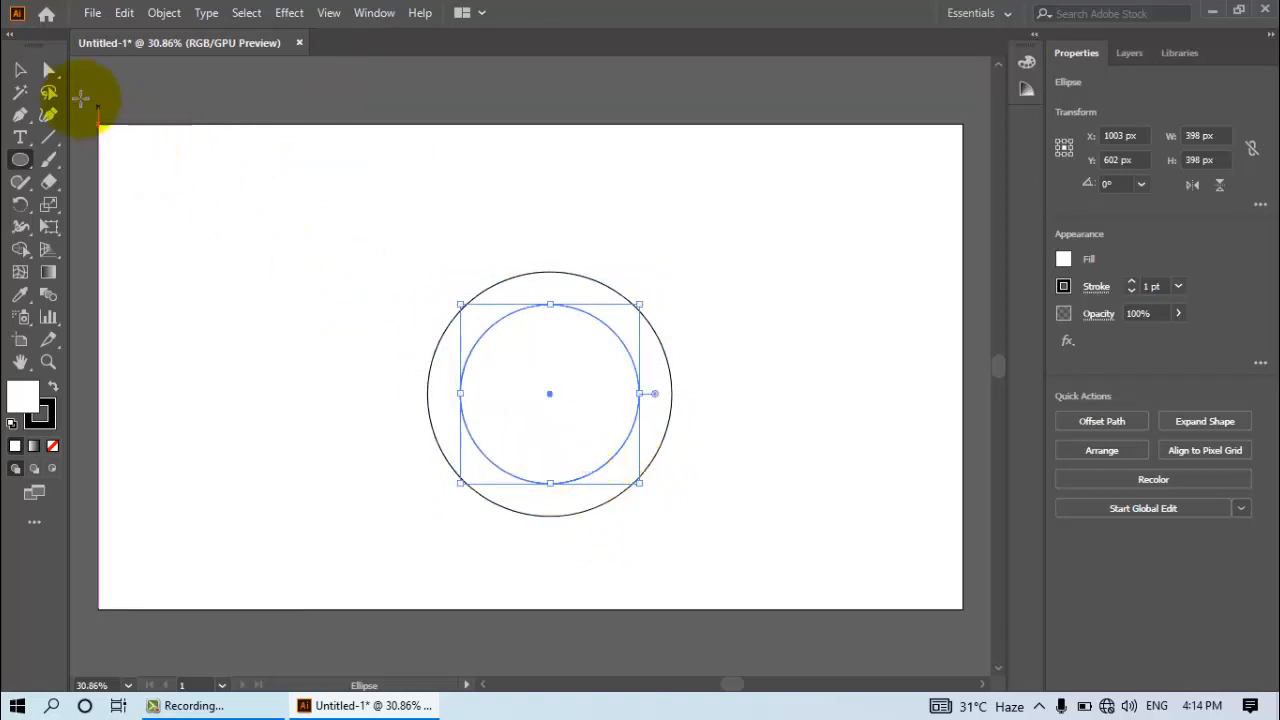
{"action": "left_click", "coordinate": [20, 69]}
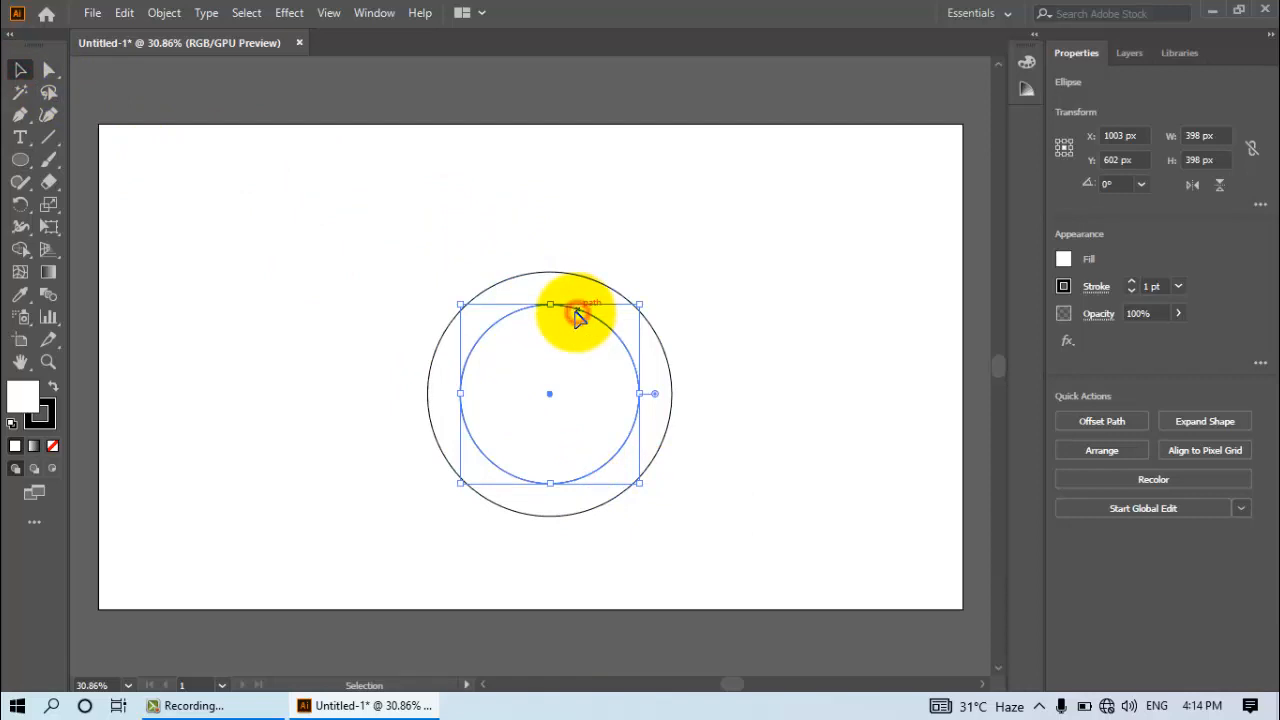
{"action": "left_click_drag", "start_coordinate": [578, 316], "coordinate": [576, 283]}
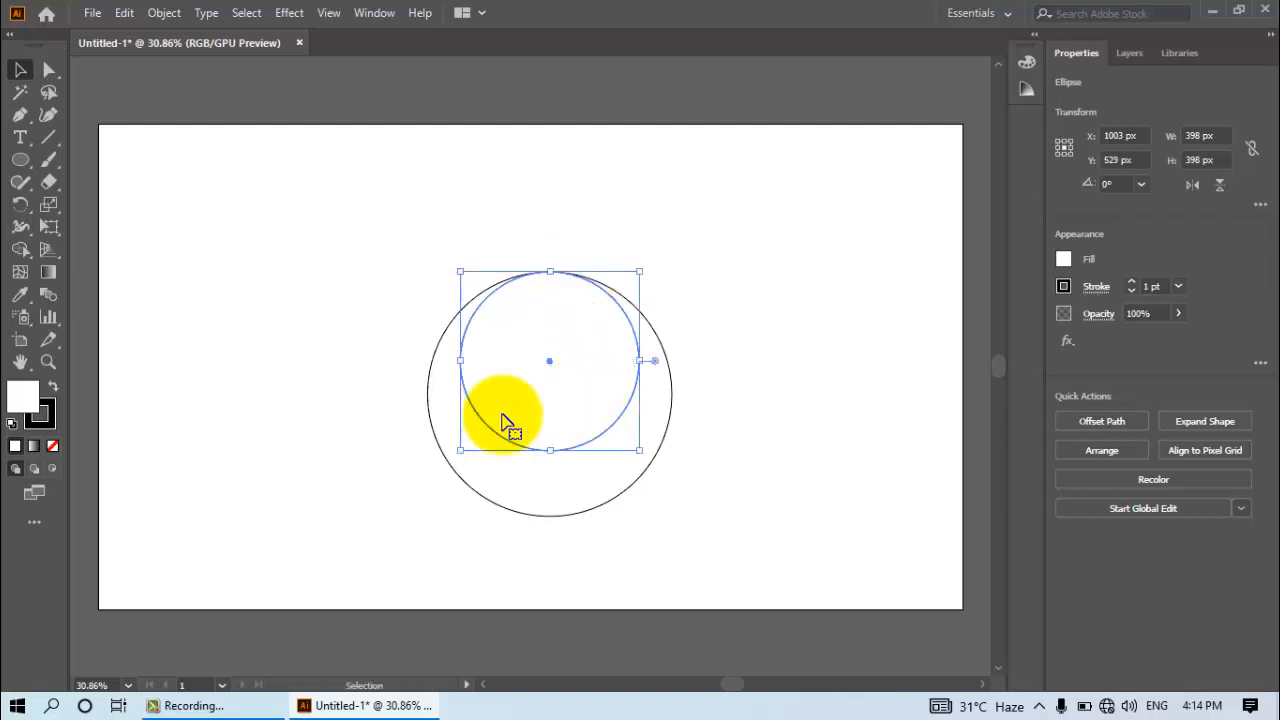
- Paste a copy of the smaller circle in front and move it down until it touches the outer circle's bottom edge
{"action": "left_click", "coordinate": [121, 14]}
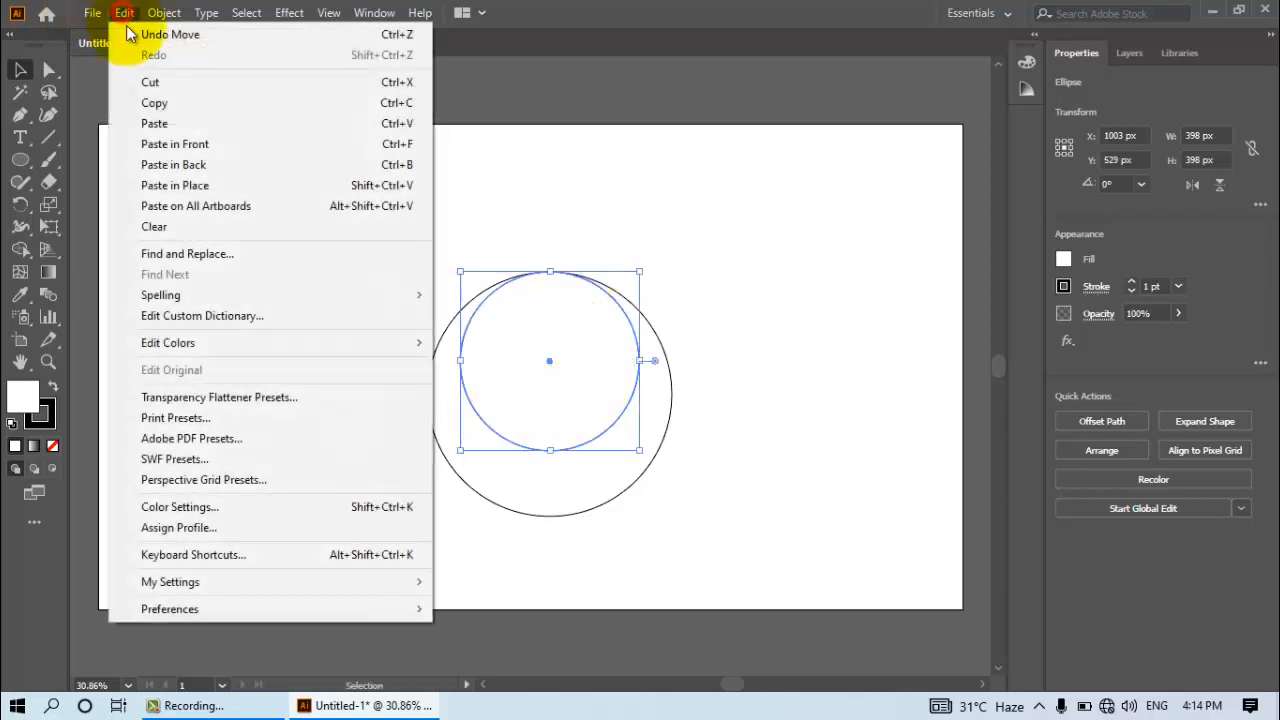
{"action": "left_click", "coordinate": [148, 102]}
{"action": "left_click", "coordinate": [128, 16]}
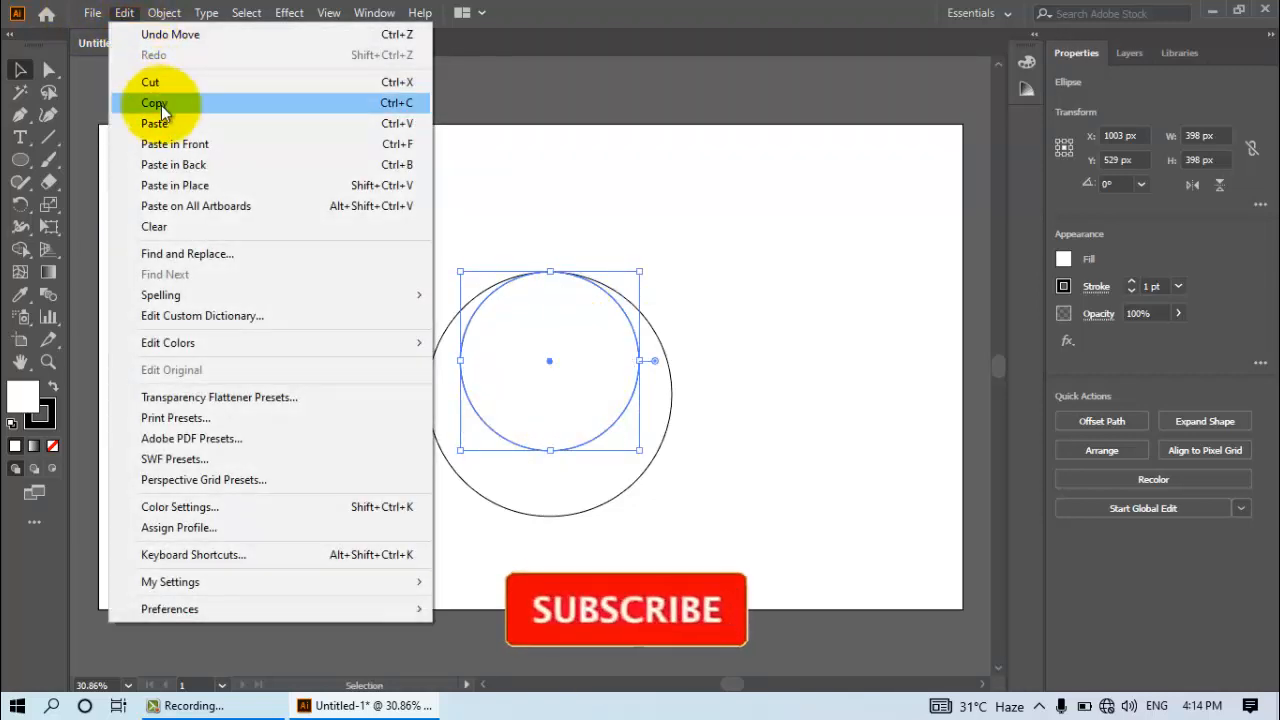
{"action": "left_click", "coordinate": [170, 145]}
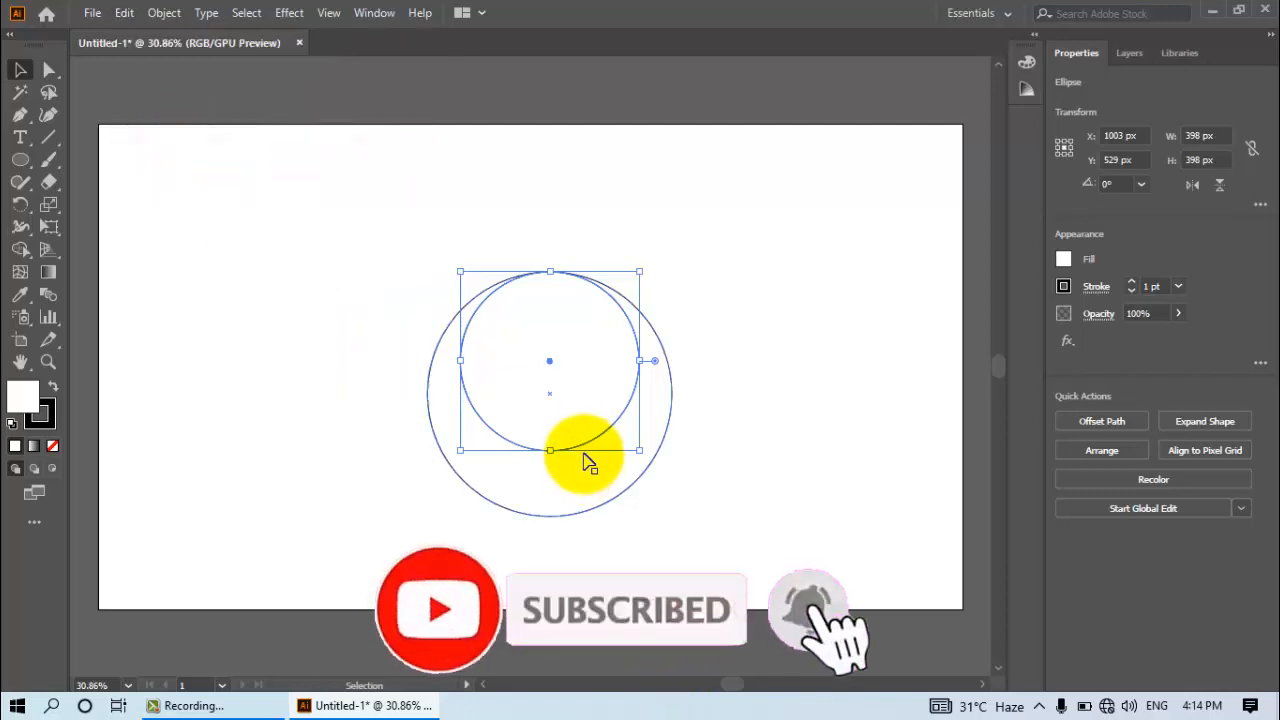
{"action": "left_click_drag", "start_coordinate": [592, 452], "coordinate": [594, 516]}
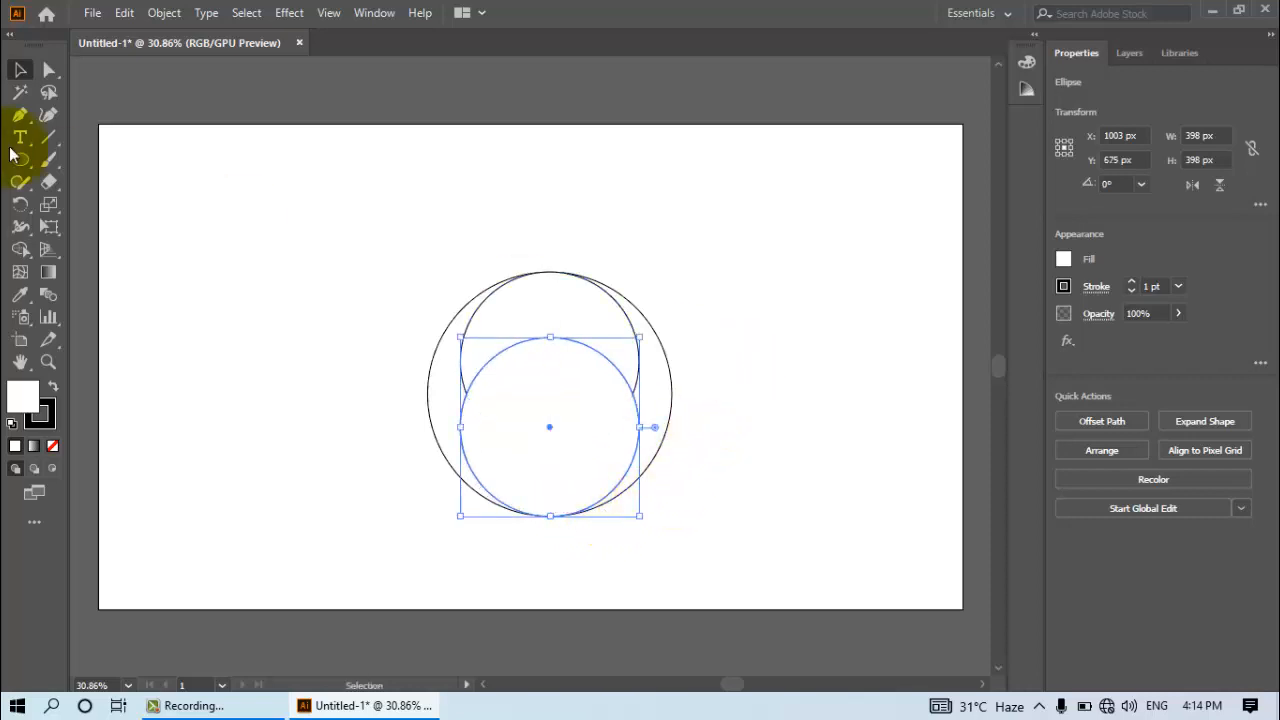
- Merge the three circles with Shape Builder into an upper-right swirl and a lower-left swirl around the central lens
{"action": "left_click", "coordinate": [663, 240]}
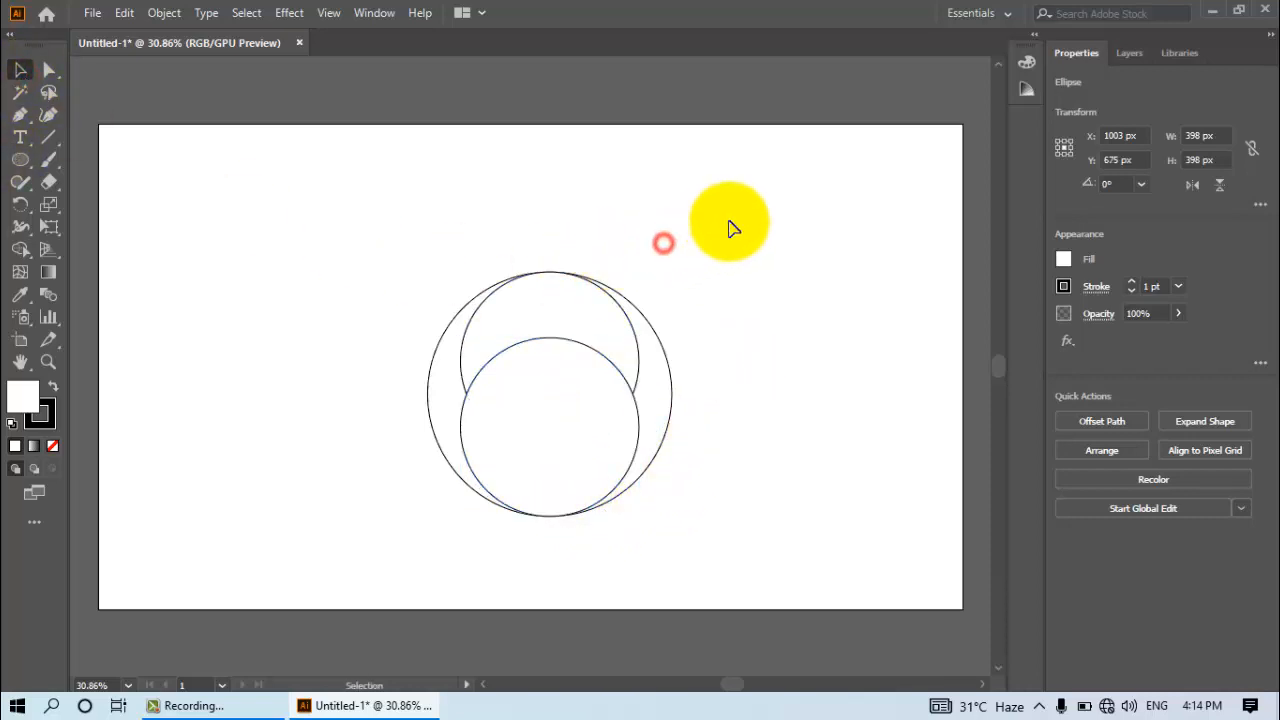
{"action": "left_click_drag", "start_coordinate": [728, 220], "coordinate": [398, 532]}
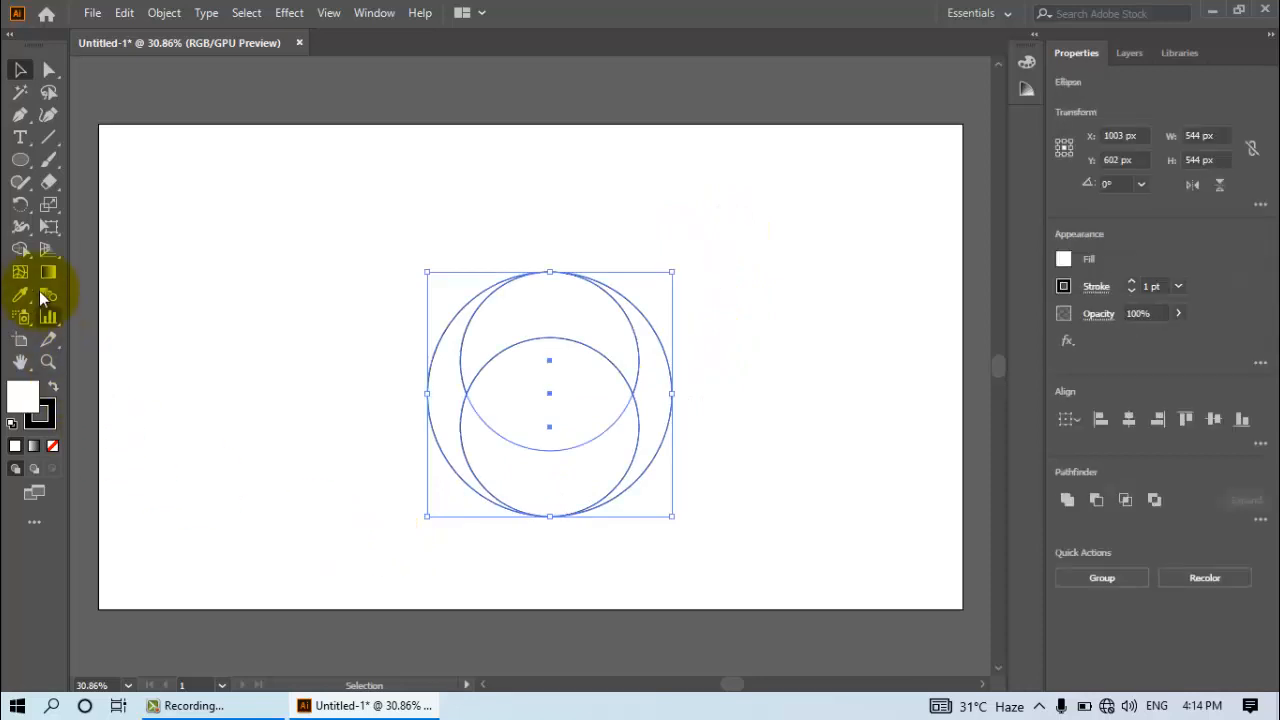
{"action": "left_click", "coordinate": [20, 252]}
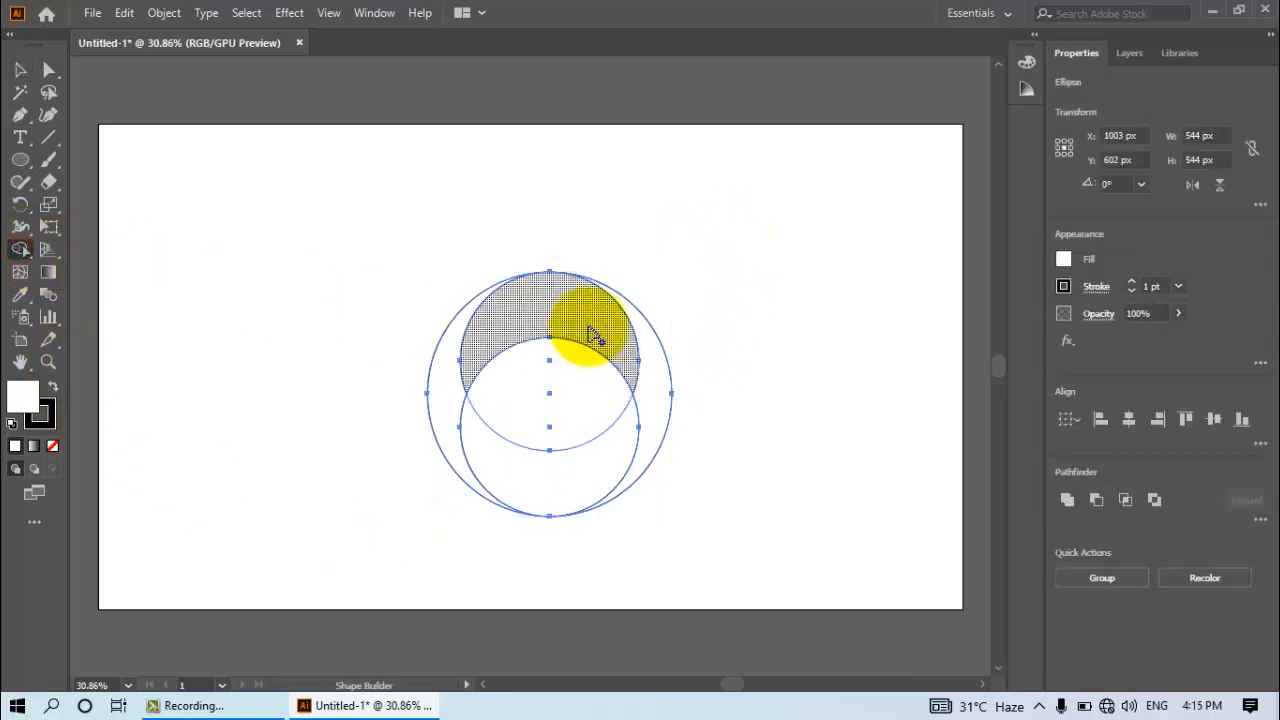
{"action": "scroll", "coordinate": [590, 330], "scroll_direction": "up", "scroll_amount": 3}
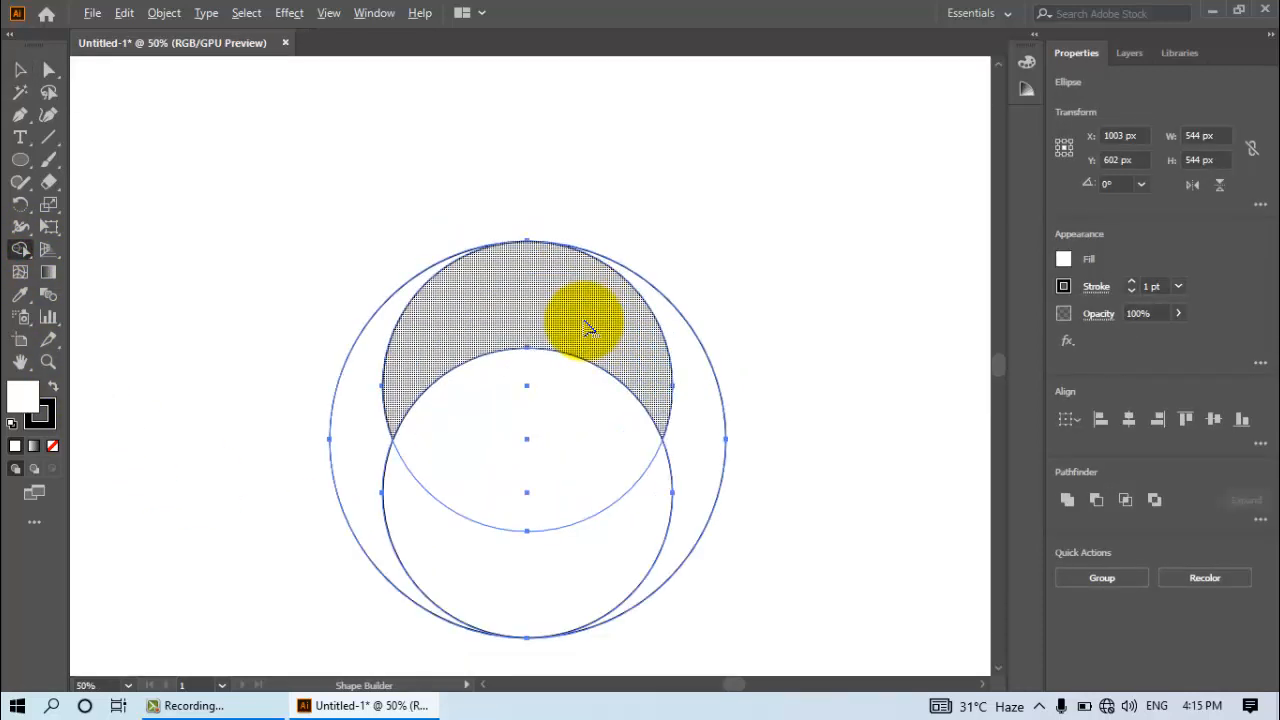
{"action": "key", "text": "space"}
{"action": "left_click_drag", "start_coordinate": [829, 400], "coordinate": [840, 288]}
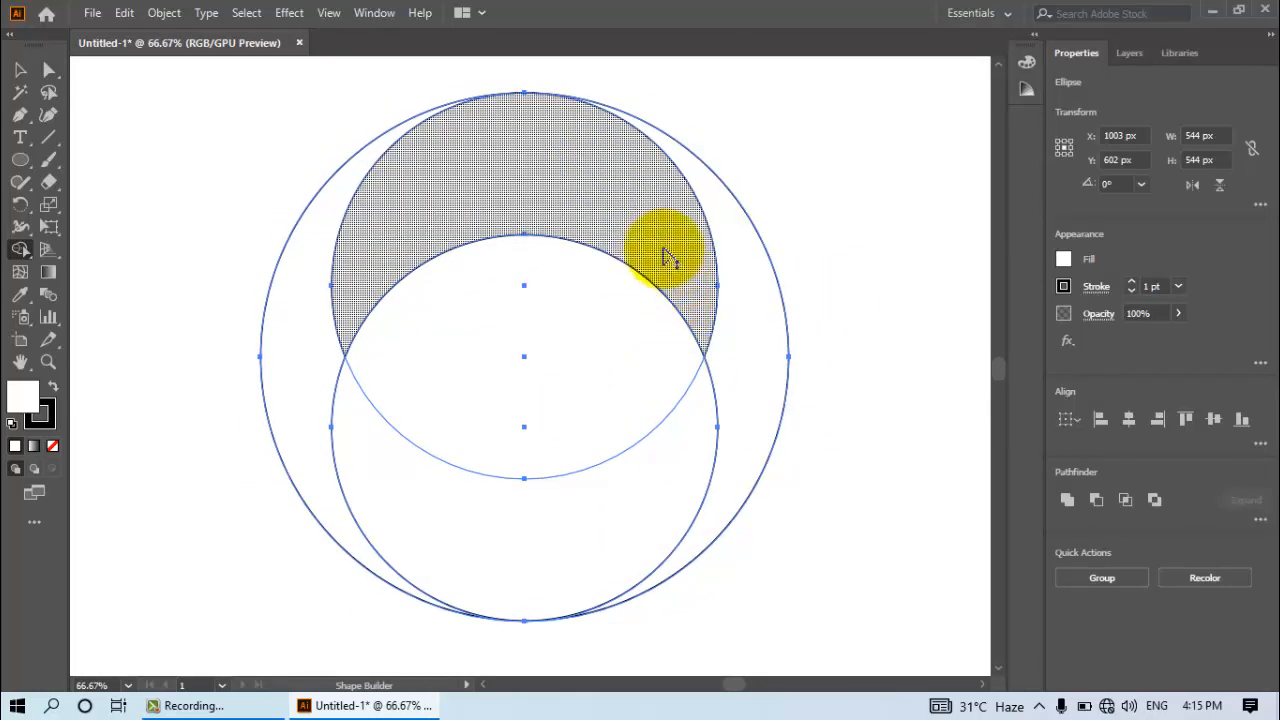
{"action": "left_click_drag", "start_coordinate": [639, 222], "coordinate": [737, 365]}
{"action": "left_click_drag", "start_coordinate": [405, 500], "coordinate": [309, 366]}
{"action": "key", "text": "ctrl"}
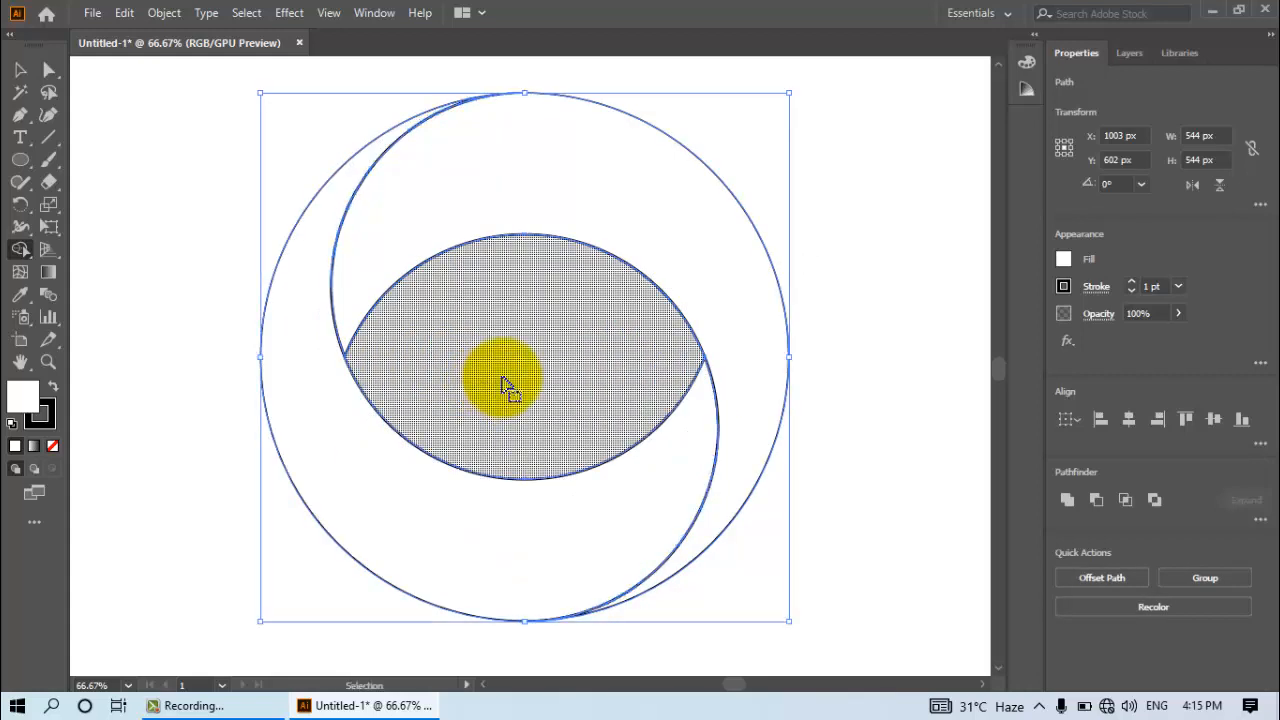
{"action": "left_click", "coordinate": [503, 377], "text": "ctrl"}
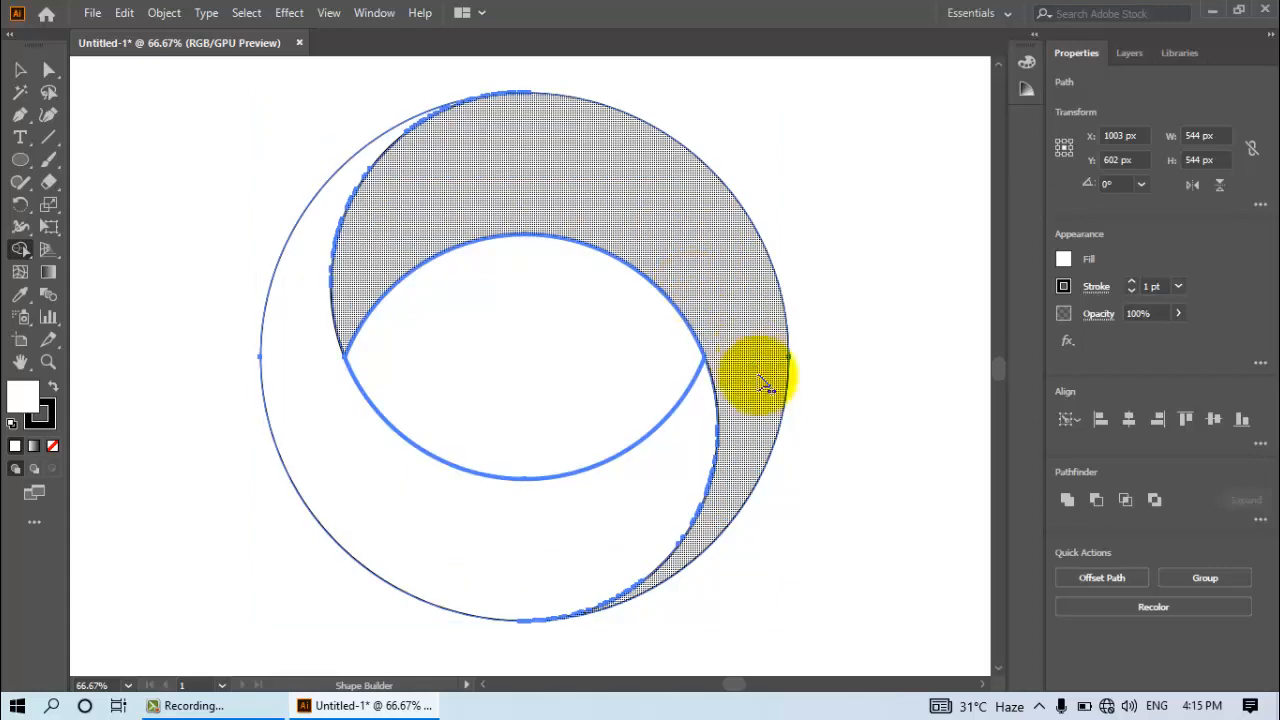
{"action": "left_click", "coordinate": [760, 368]}
- Shift the whole figure slightly to the right and pull the upper-right swirl away from the lower-left one
{"action": "left_click", "coordinate": [20, 70]}
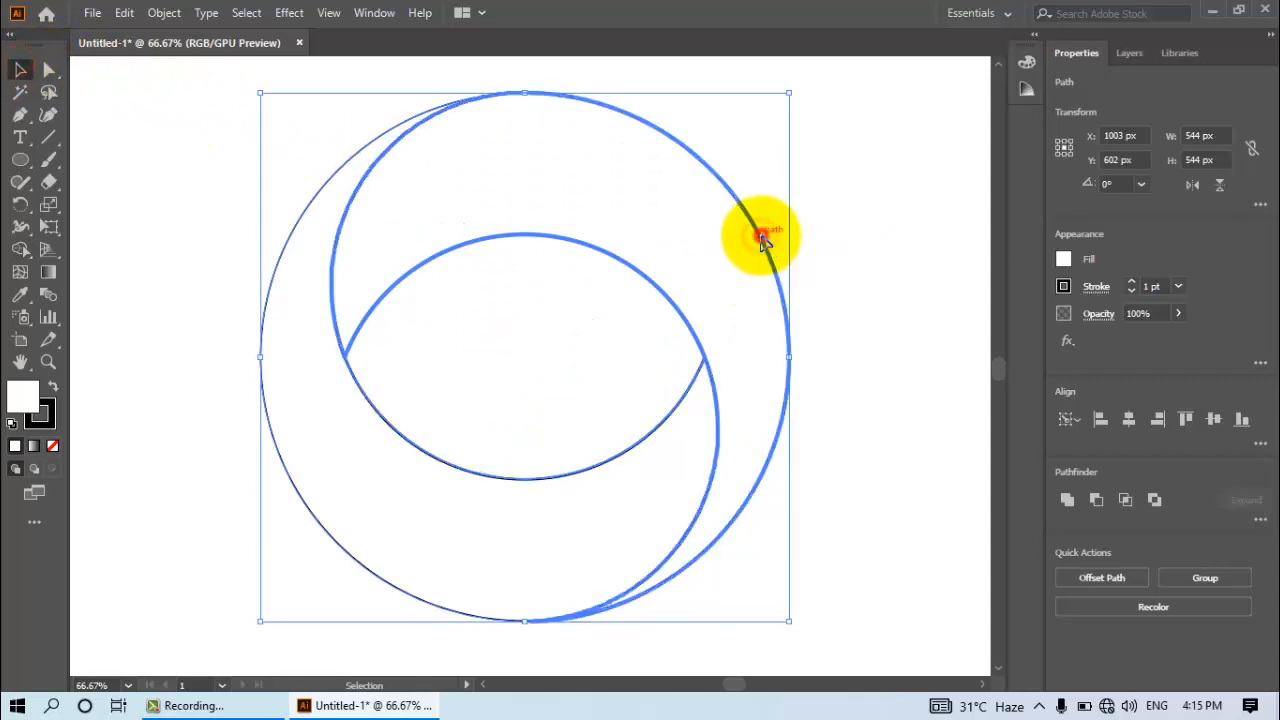
{"action": "left_click_drag", "start_coordinate": [766, 240], "coordinate": [794, 235]}
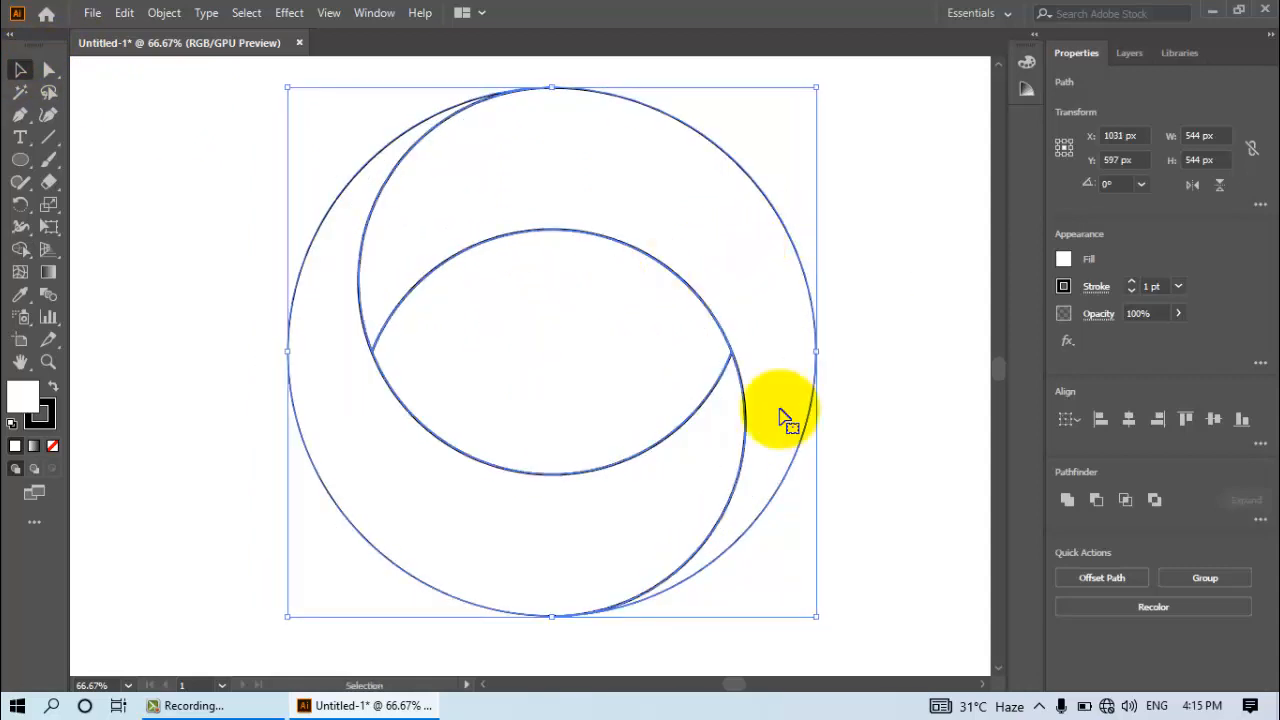
{"action": "left_click", "coordinate": [980, 335]}
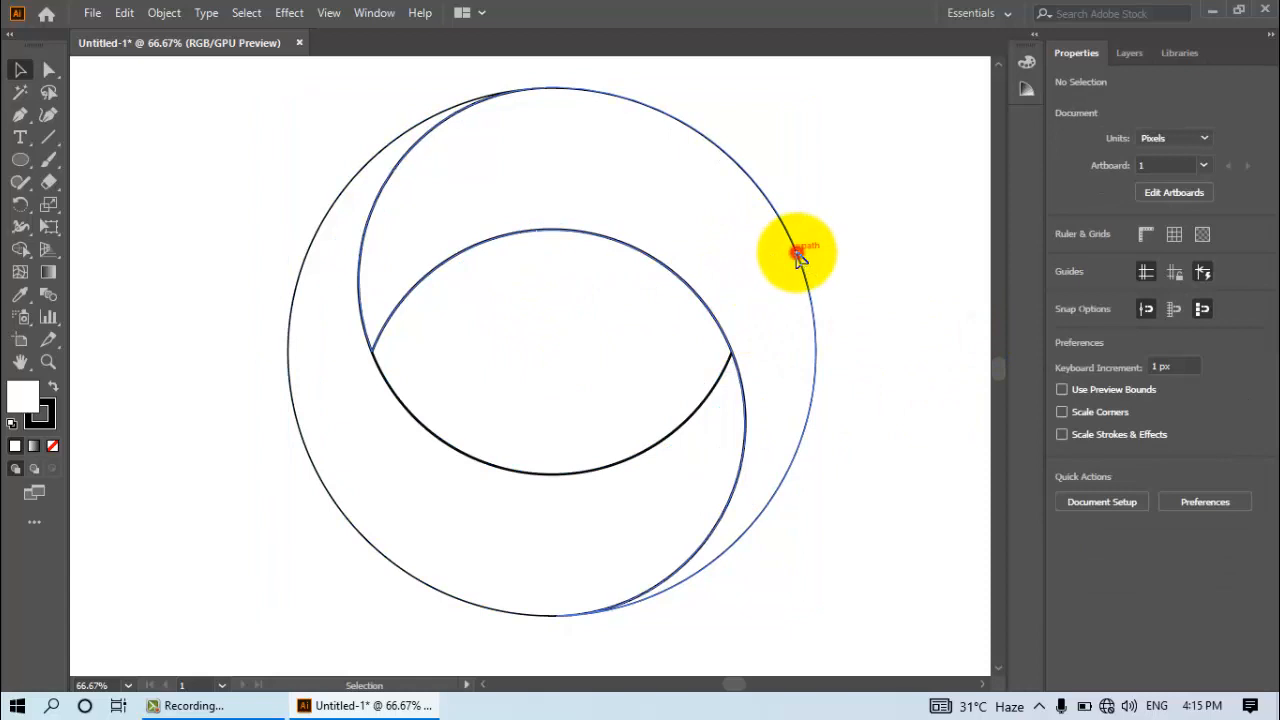
{"action": "left_click_drag", "start_coordinate": [797, 255], "coordinate": [829, 251]}
- Delete all the stacked lens shapes from the centre of the figure, leaving only the two swirls
{"action": "left_click", "coordinate": [663, 334]}
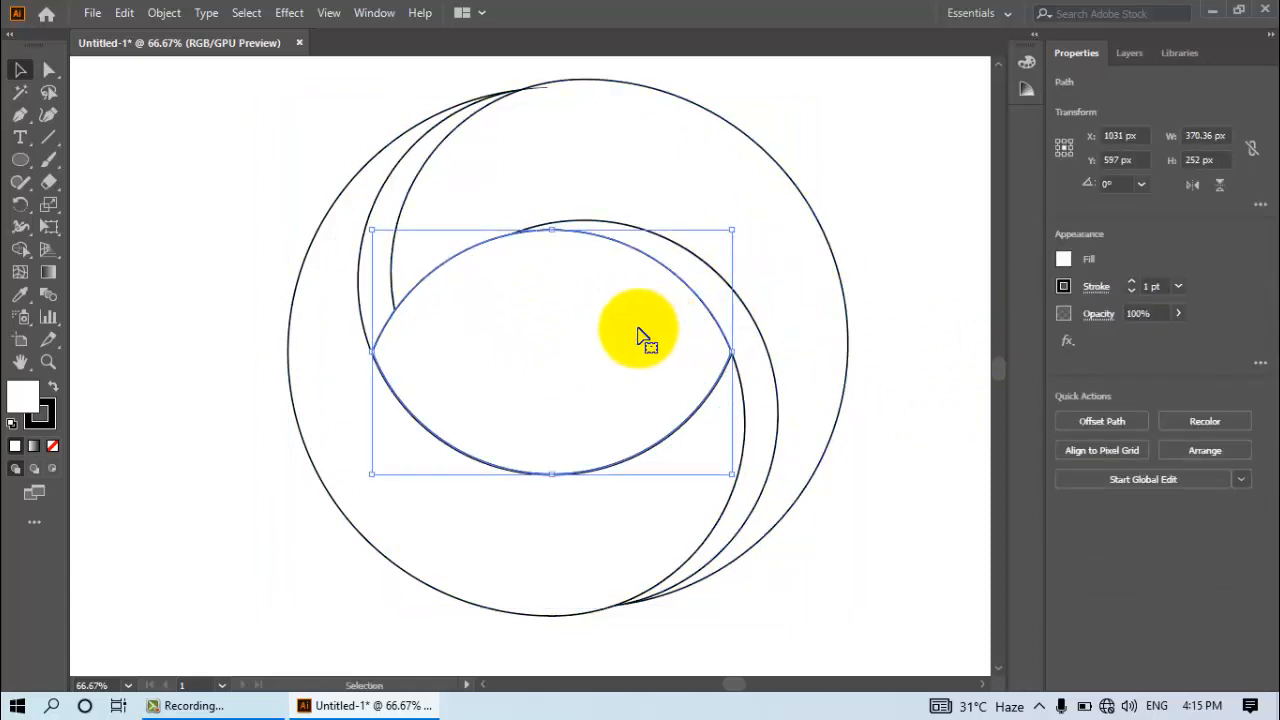
{"action": "left_click", "coordinate": [120, 13]}
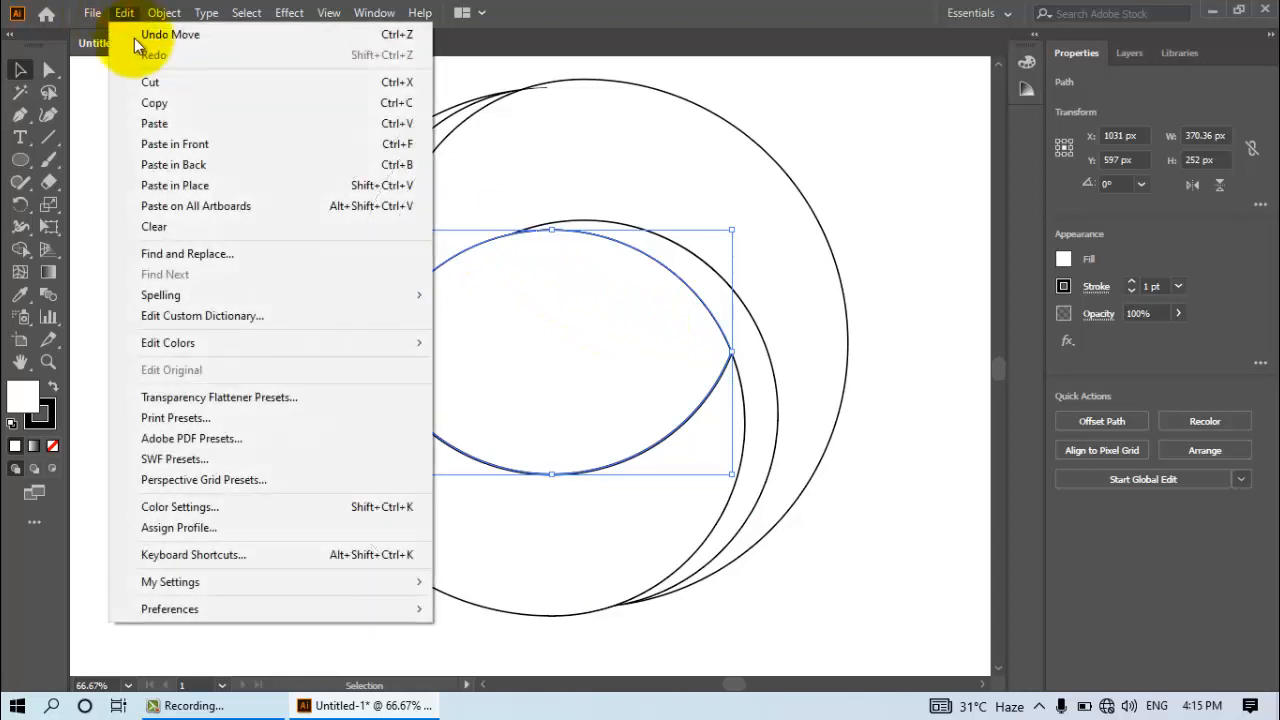
{"action": "left_click", "coordinate": [168, 226]}
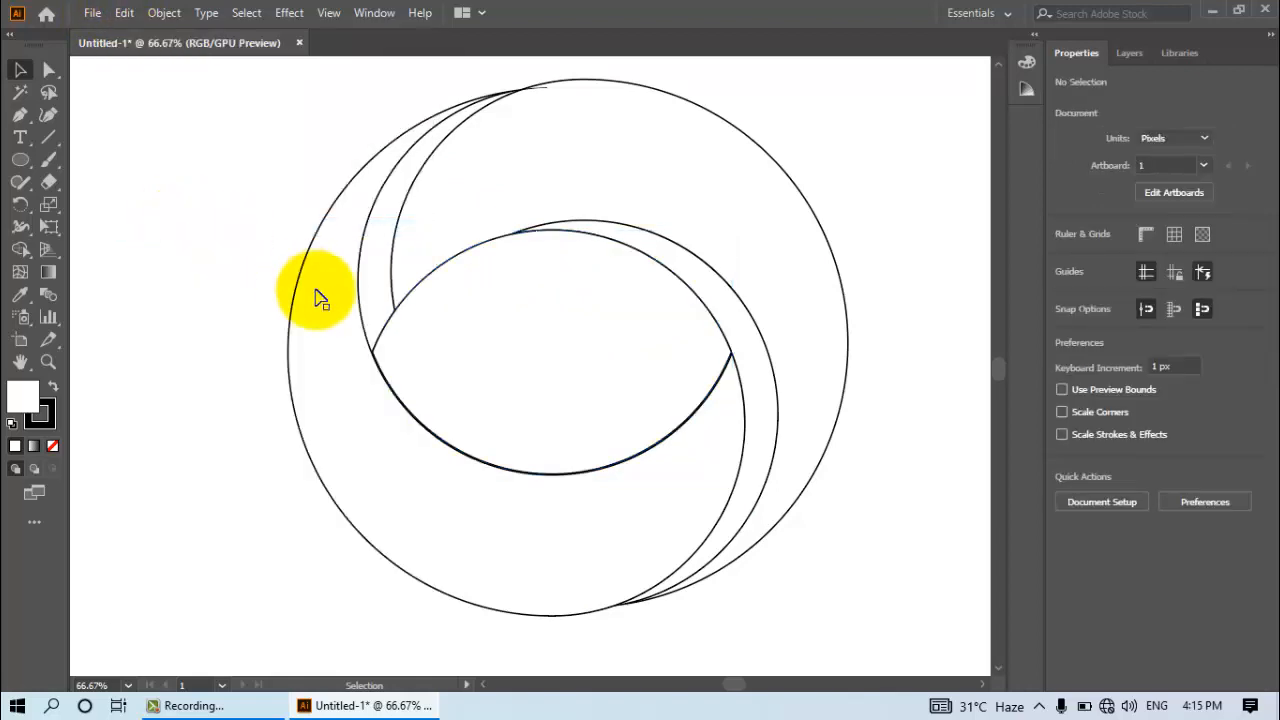
{"action": "left_click", "coordinate": [667, 276]}
{"action": "left_click", "coordinate": [124, 13]}
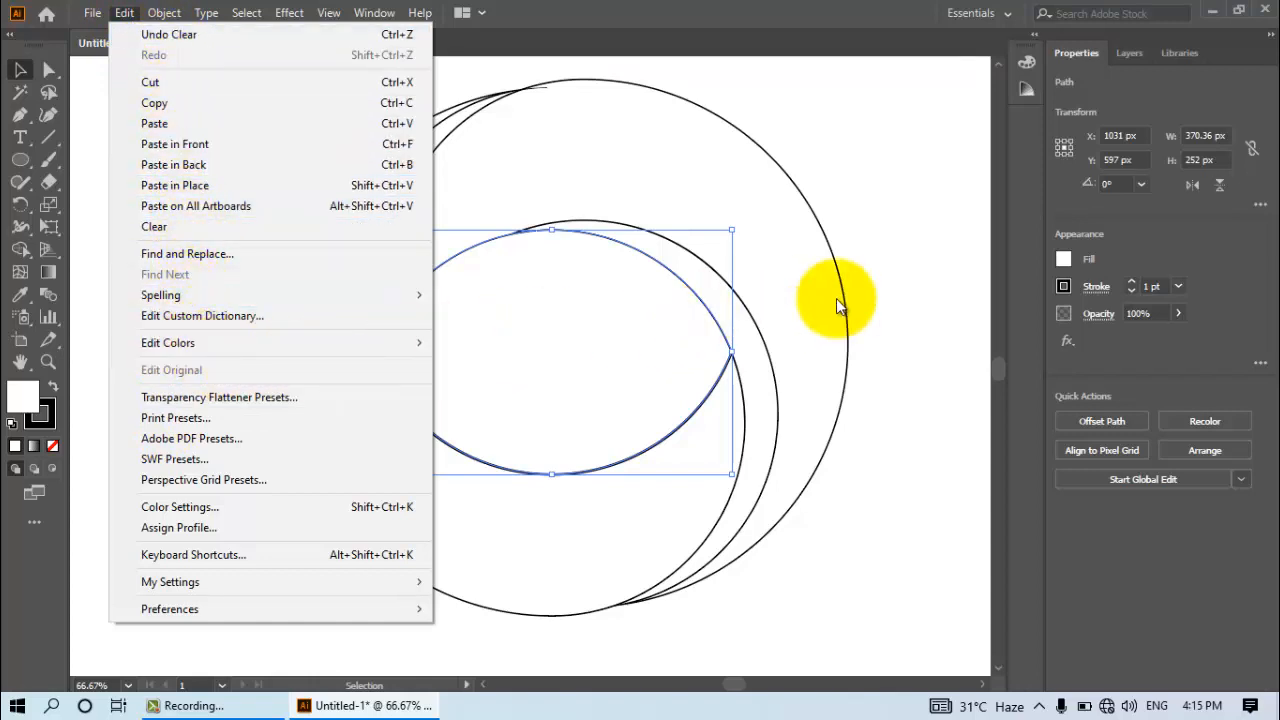
{"action": "left_click", "coordinate": [871, 289]}
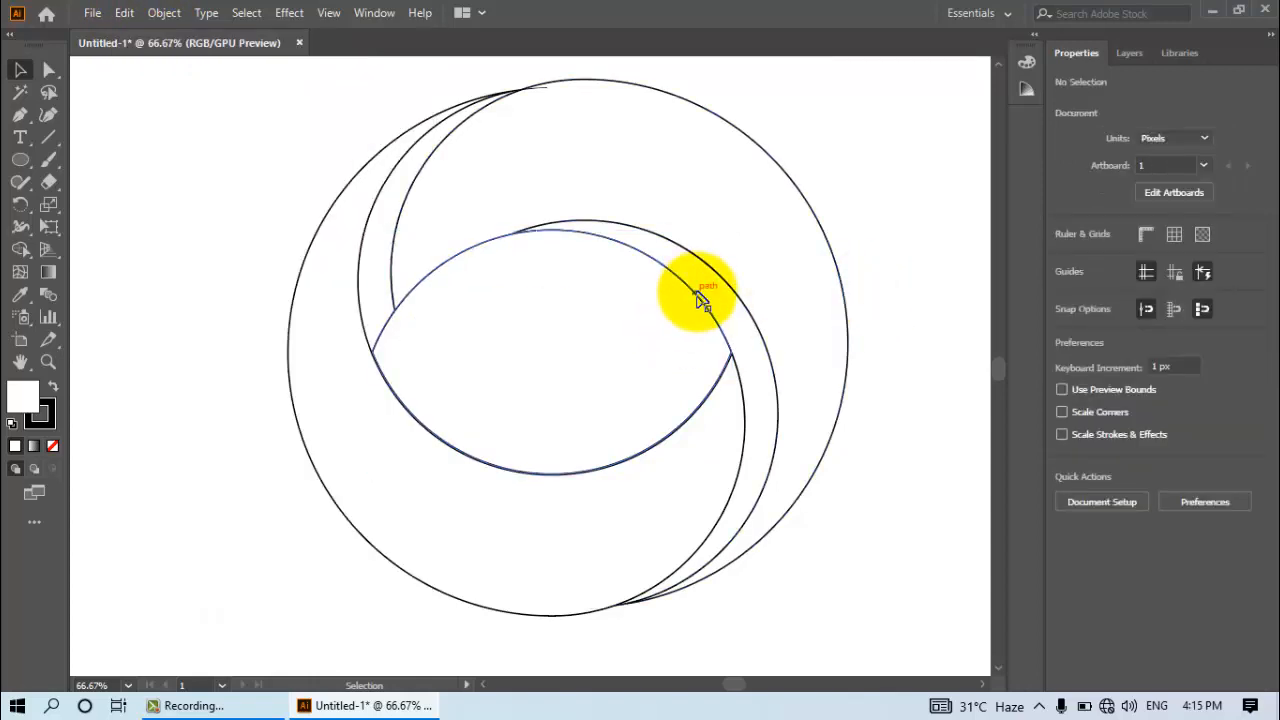
{"action": "left_click", "coordinate": [698, 300]}
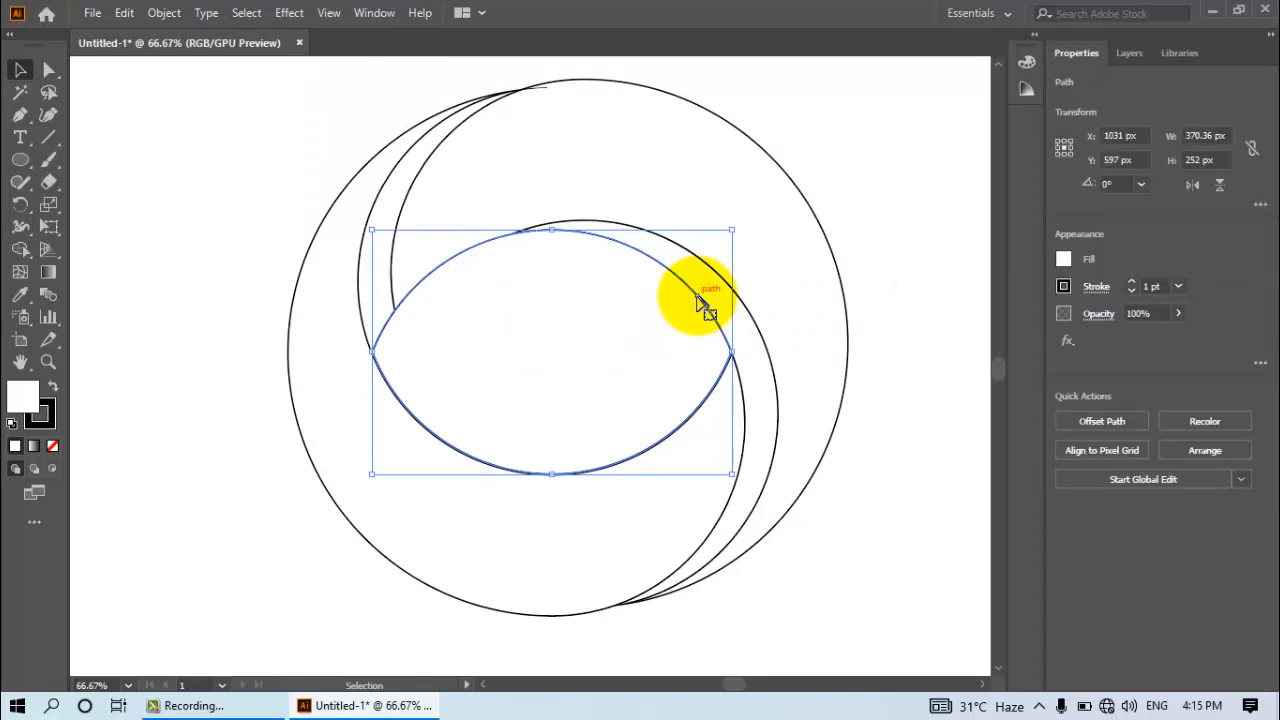
{"action": "key", "text": "Delete"}
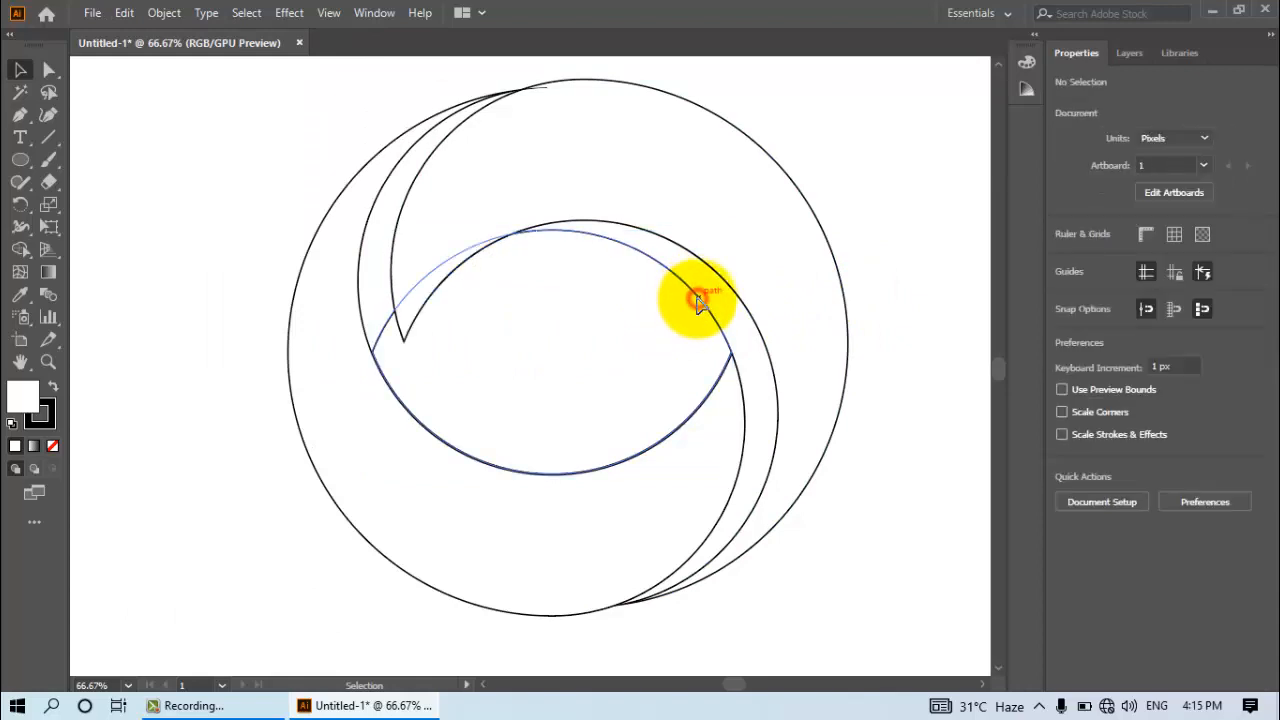
{"action": "left_click", "coordinate": [698, 300]}
{"action": "key", "text": "Delete"}
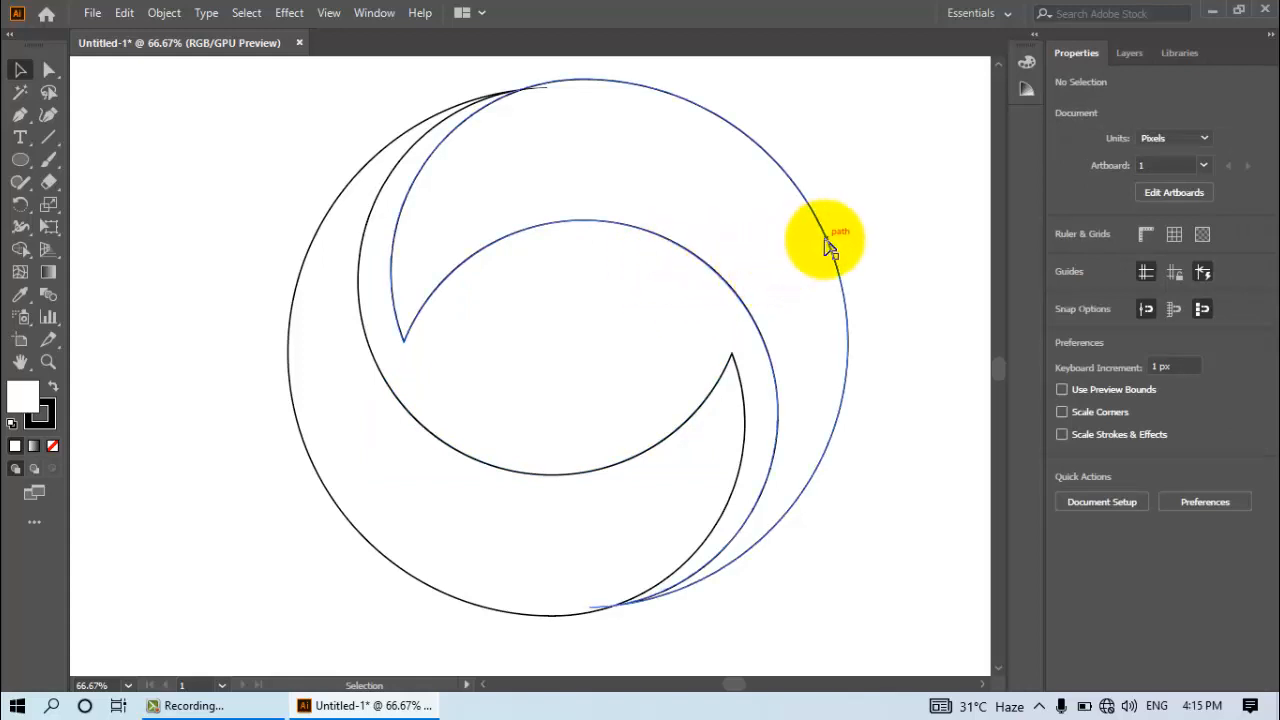
- Bring the upper-right swirl close to the lower-left one and nudge it sideways, leaving a narrow gap, at about X 1083.5 px, Y 593 px
{"action": "left_click_drag", "start_coordinate": [817, 240], "coordinate": [794, 258]}
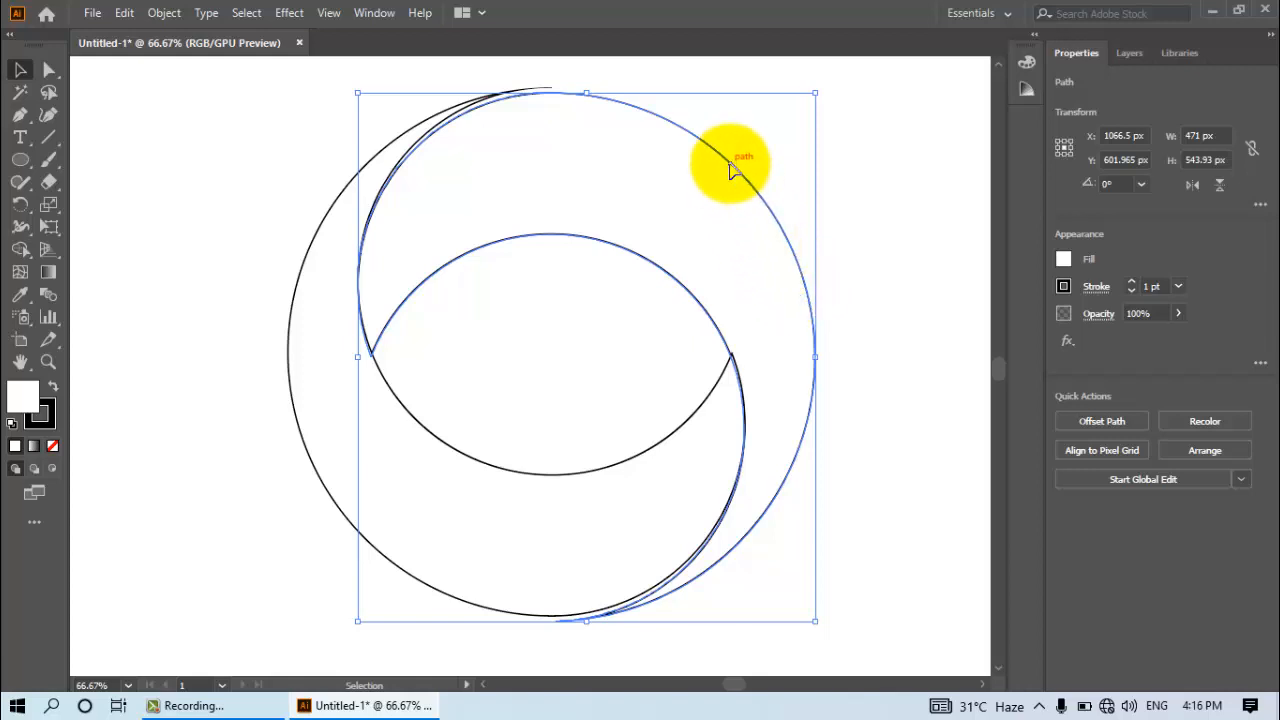
{"action": "left_click_drag", "start_coordinate": [731, 163], "coordinate": [740, 161]}
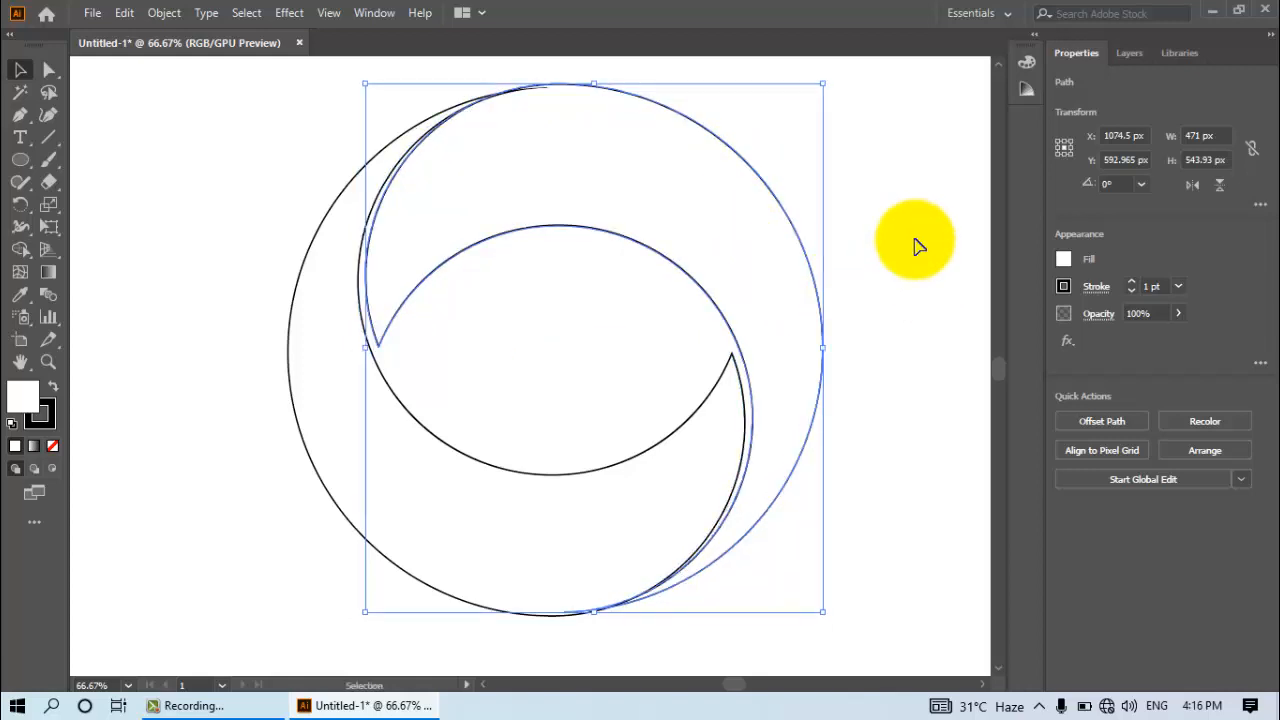
{"action": "key", "text": "Left"}
{"action": "key", "text": "Left"}
{"action": "key", "text": "Left"}
{"action": "key", "text": "Left"}
{"action": "key", "text": "Left"}
{"action": "key", "text": "Left"}
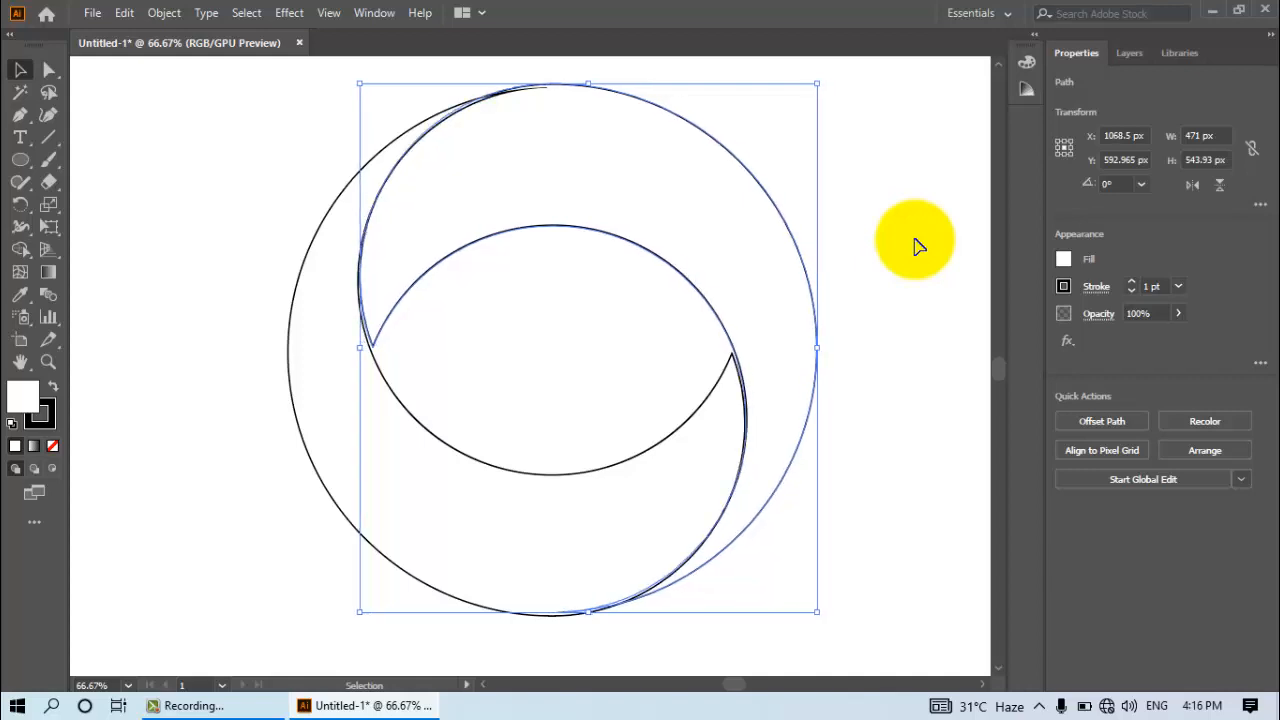
{"action": "key", "text": "Right"}
{"action": "key", "text": "Right"}
{"action": "key", "text": "Right"}
{"action": "key", "text": "Right"}
{"action": "key", "text": "Right"}
{"action": "key", "text": "Right"}
{"action": "key", "text": "Right"}
{"action": "key", "text": "Right"}
{"action": "key", "text": "Right"}
{"action": "key", "text": "Right"}
{"action": "key", "text": "Right"}
{"action": "key", "text": "Right"}
{"action": "key", "text": "Right"}
{"action": "key", "text": "Right"}
{"action": "key", "text": "Right"}
{"action": "key", "text": "Right"}
{"action": "key", "text": "Right"}
{"action": "key", "text": "Right"}
{"action": "key", "text": "Right"}
{"action": "key", "text": "Right"}
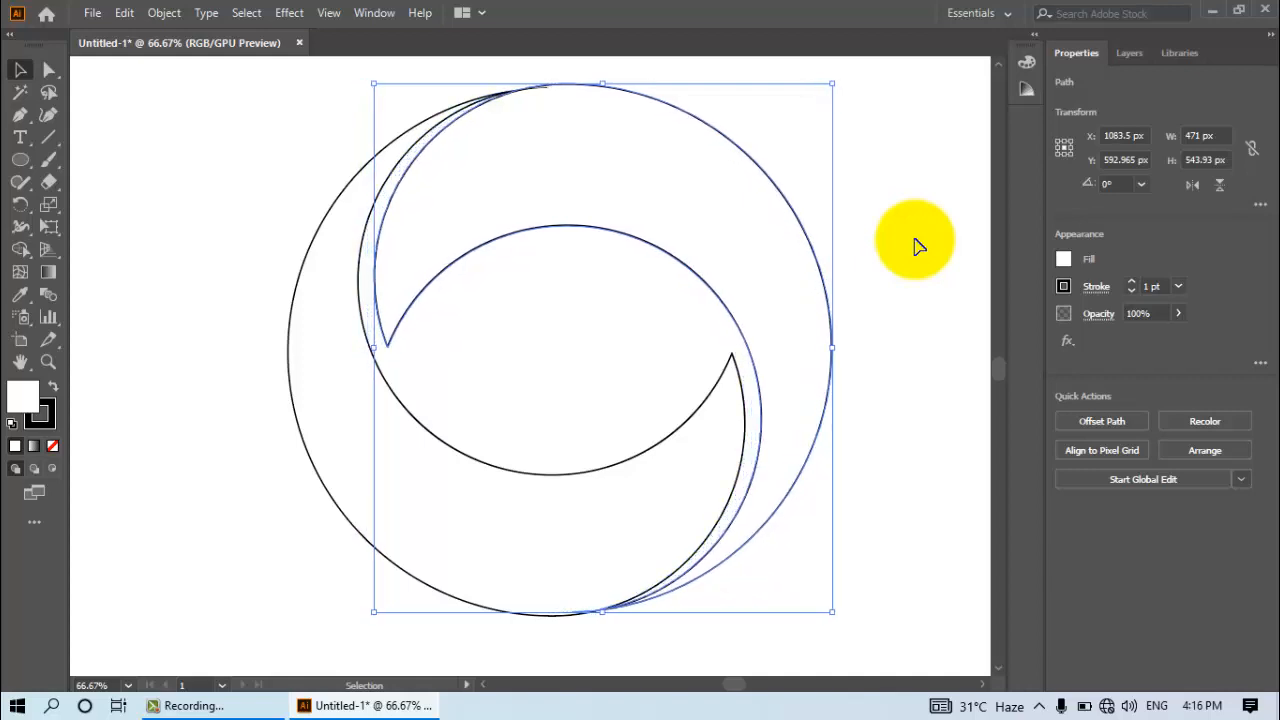
- Shift the upper-right swirl about 14 px further right to widen the gap between the swirls
{"action": "left_click", "coordinate": [47, 274]}
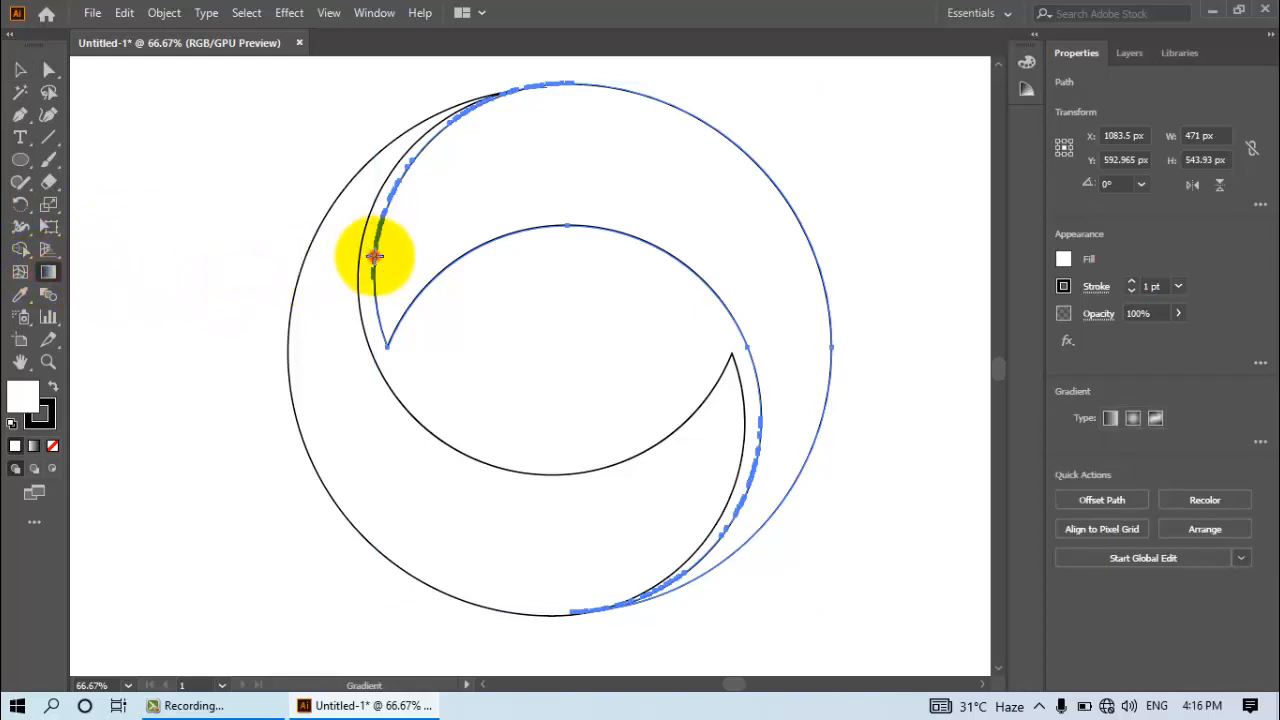
{"action": "left_click_drag", "start_coordinate": [374, 257], "coordinate": [827, 496]}
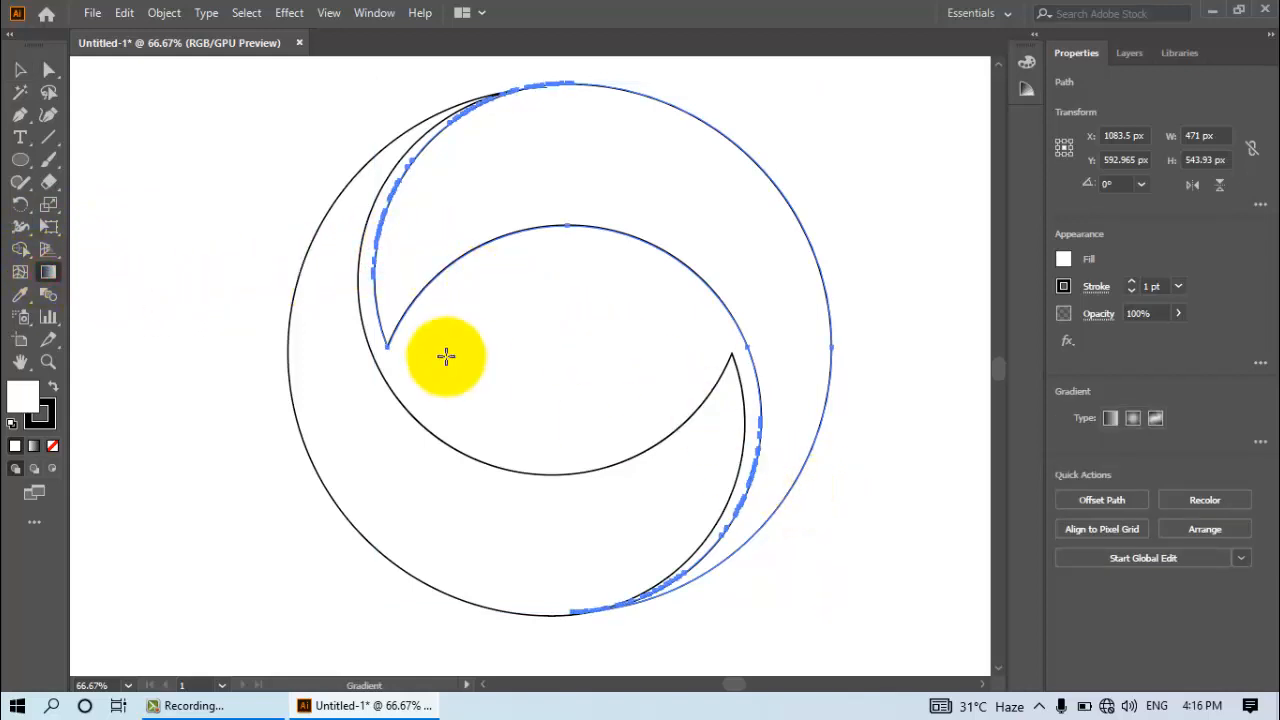
{"action": "left_click", "coordinate": [20, 69]}
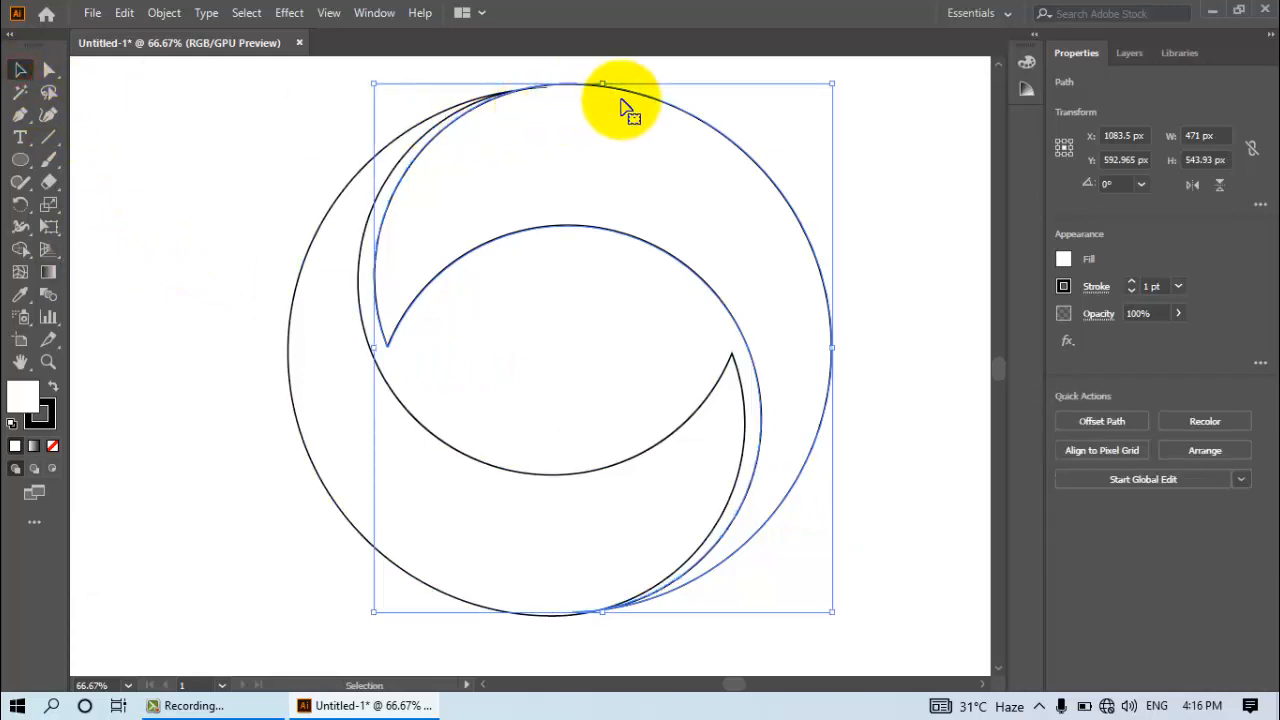
{"action": "left_click_drag", "start_coordinate": [646, 92], "coordinate": [658, 104]}
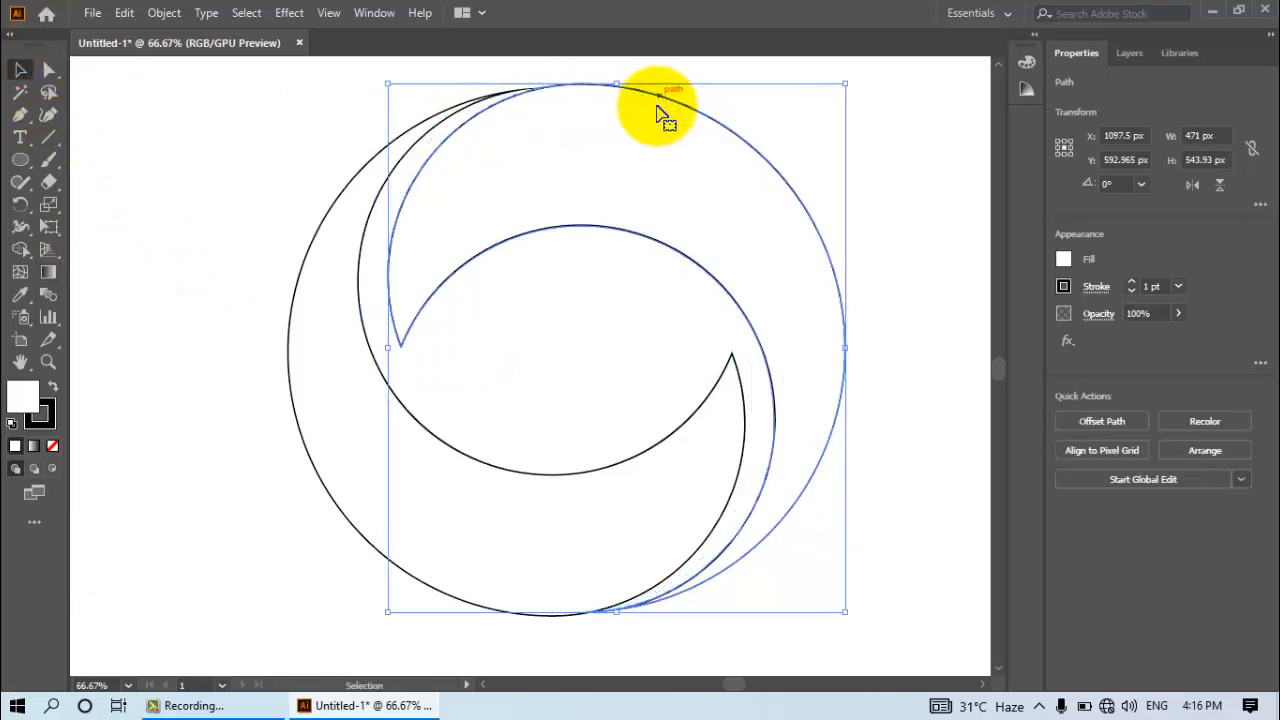
- Apply a radial gradient to the upper-right swirl, adjust its radius and midpoint, and switch the gradient type to linear
{"action": "left_click", "coordinate": [48, 271]}
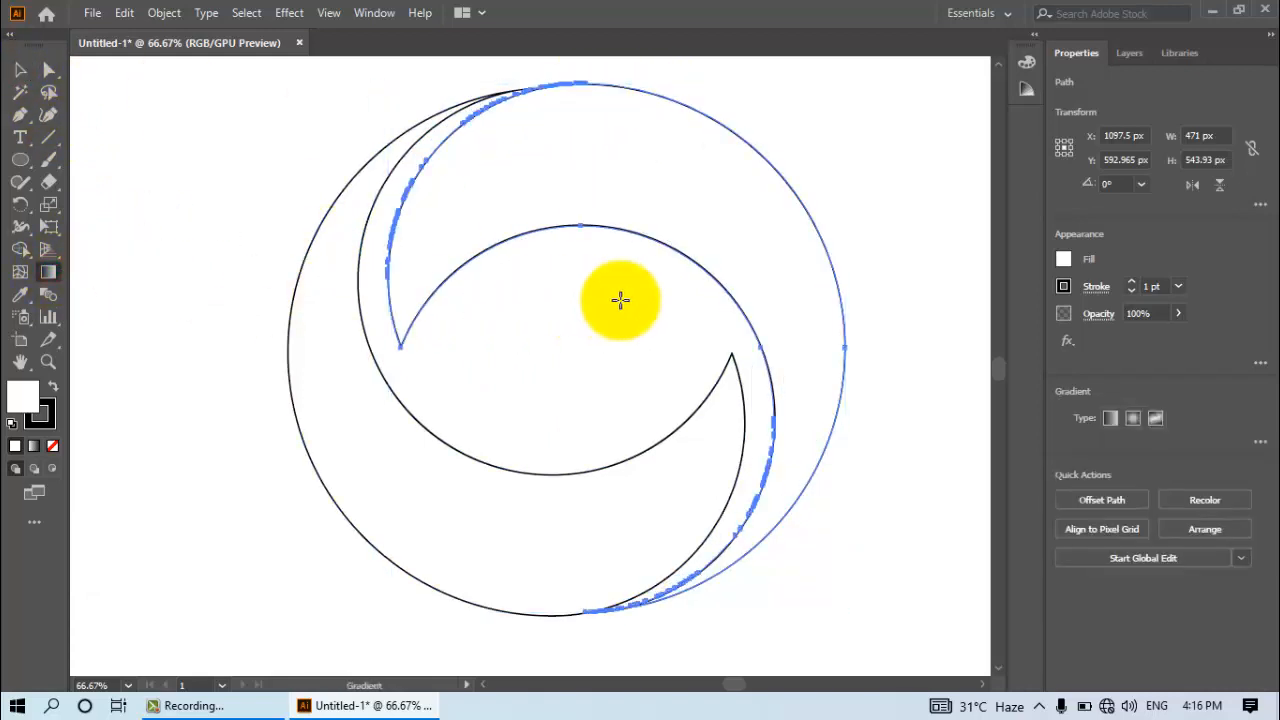
{"action": "left_click", "coordinate": [1132, 418]}
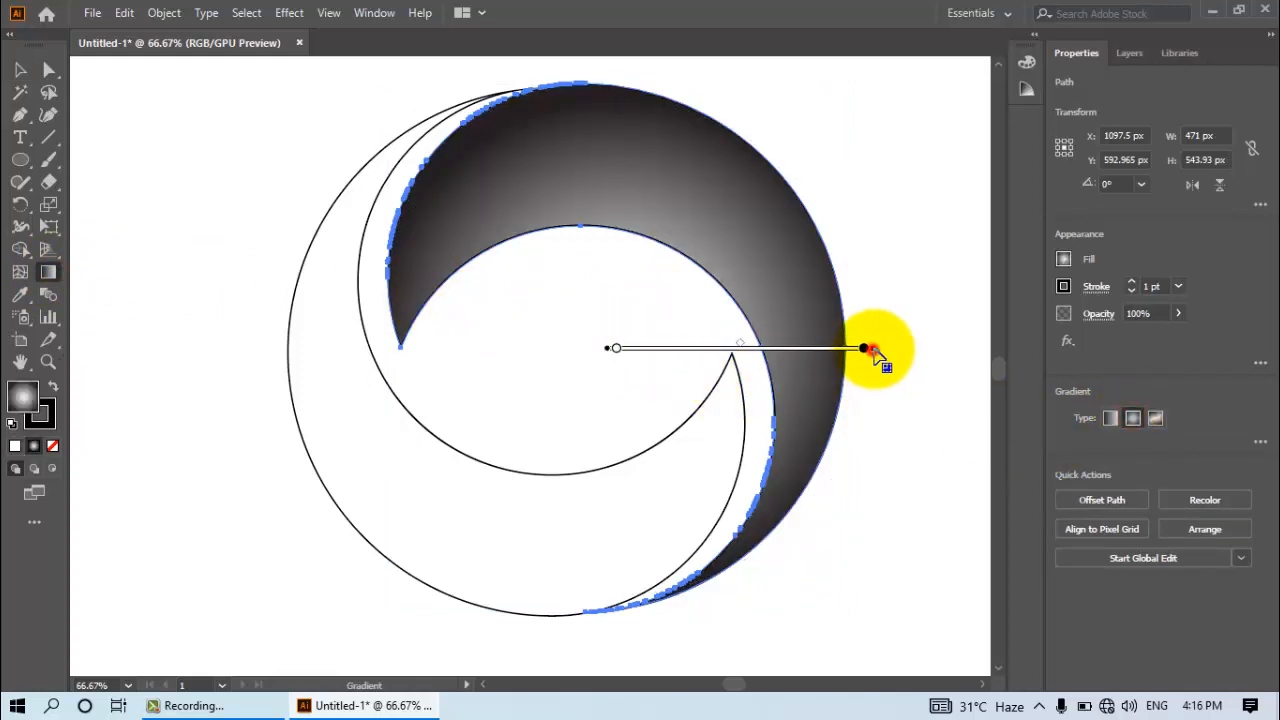
{"action": "left_click_drag", "start_coordinate": [887, 348], "coordinate": [917, 350]}
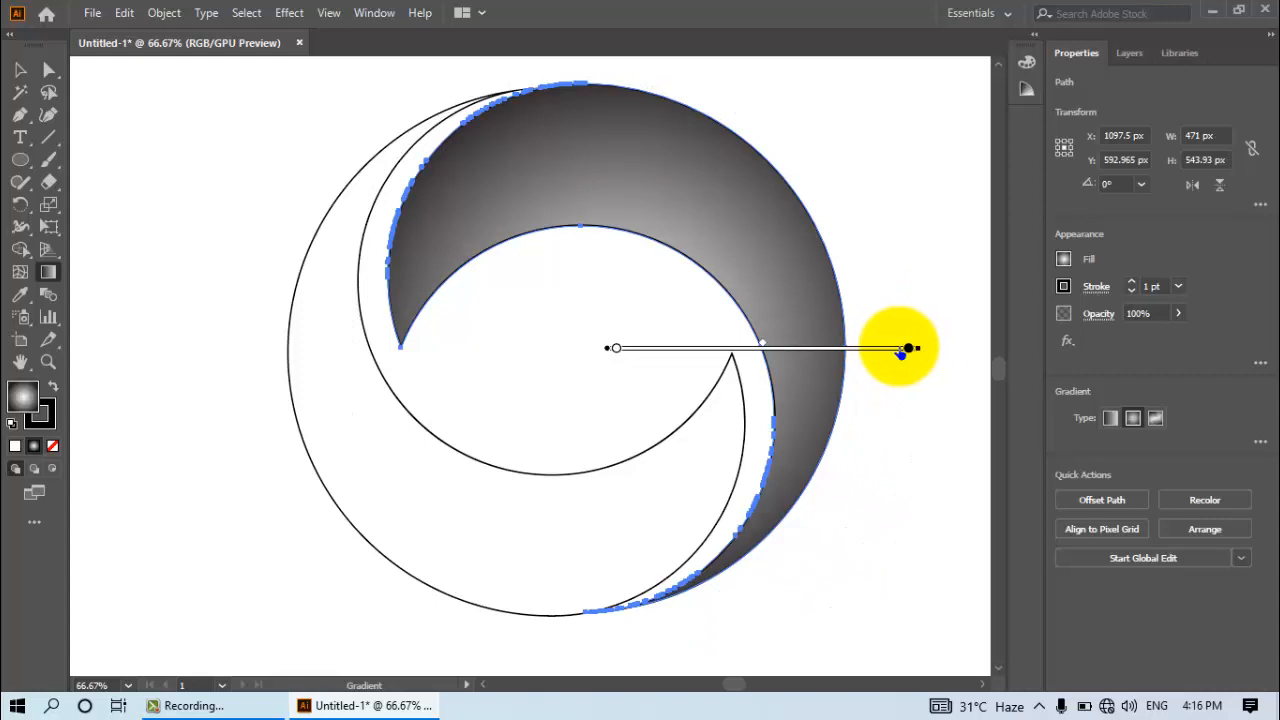
{"action": "left_click_drag", "start_coordinate": [763, 344], "coordinate": [756, 348]}
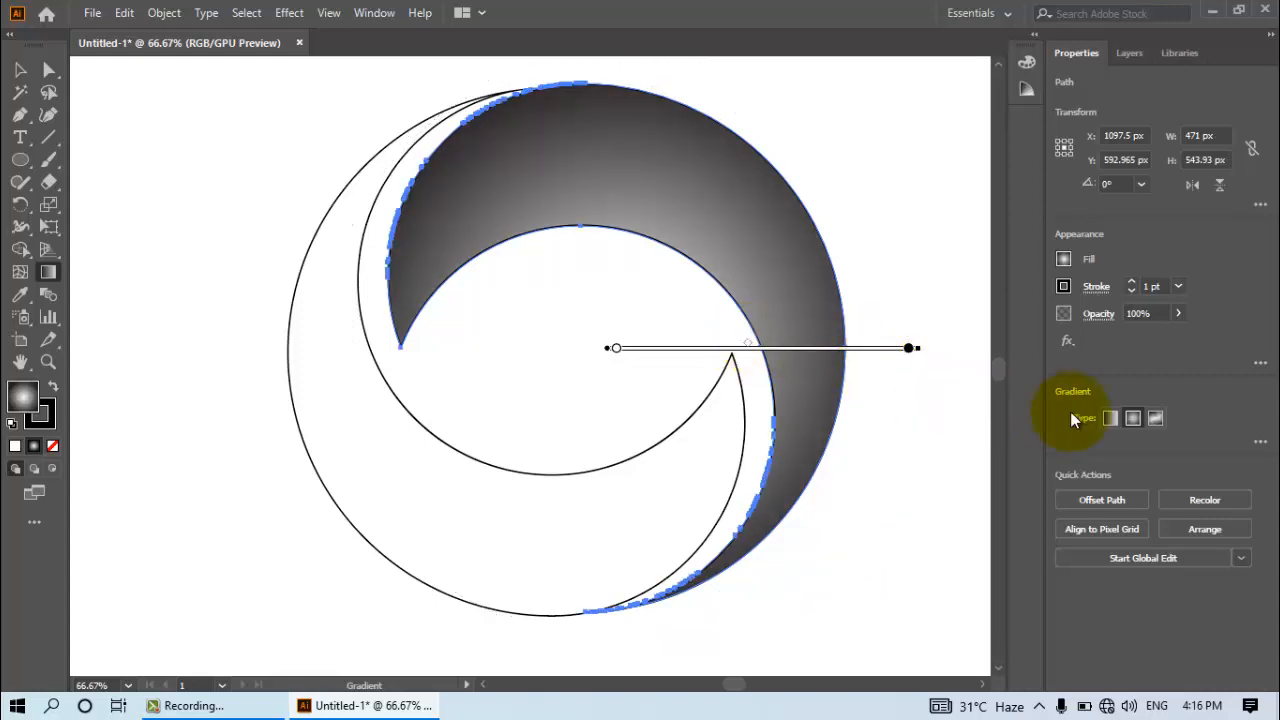
{"action": "left_click", "coordinate": [1105, 419]}
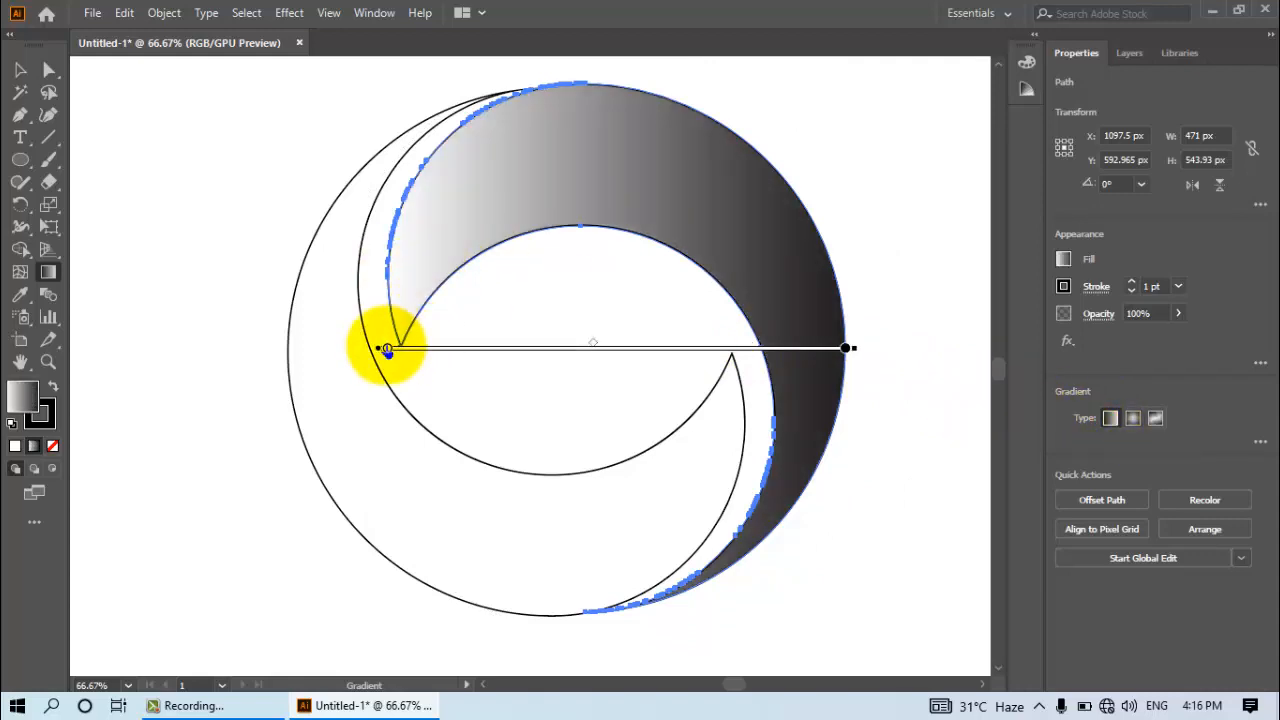
- Try a solid dark green fill (145C00) on the upper-right swirl and return it to the white-to-black gradient
{"action": "left_click", "coordinate": [1024, 90]}
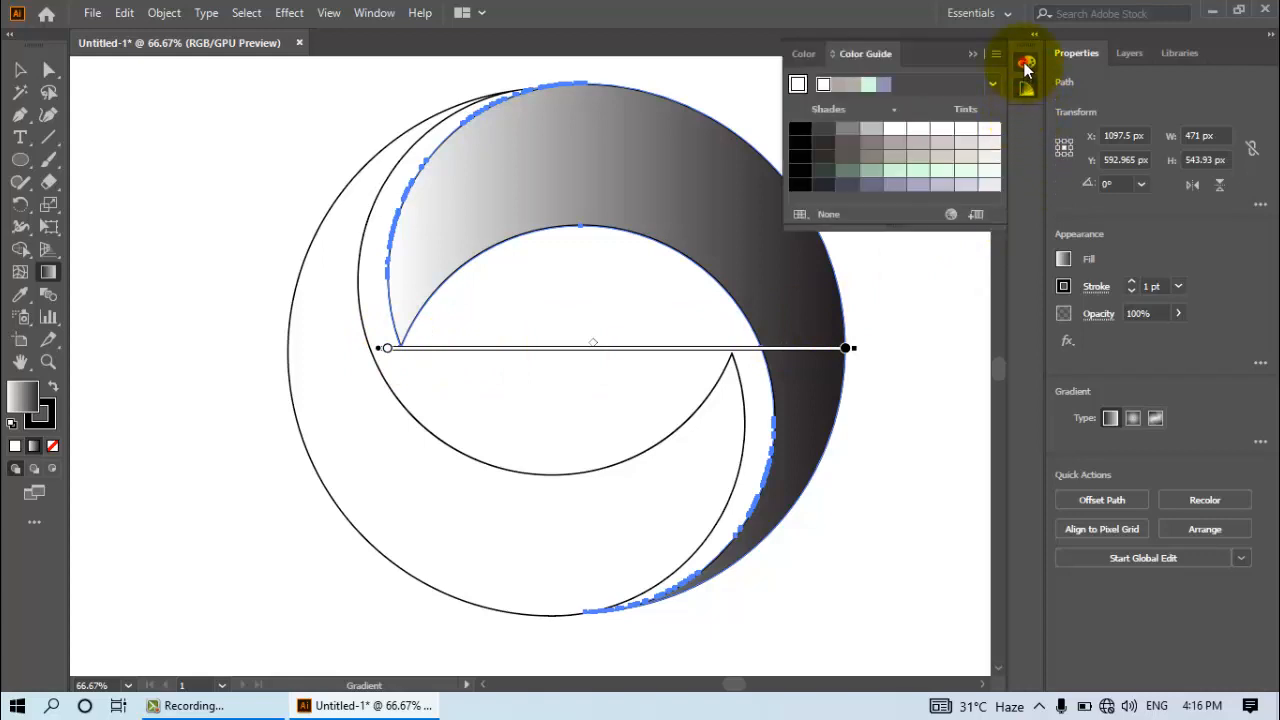
{"action": "left_click", "coordinate": [1025, 65]}
{"action": "left_click", "coordinate": [824, 200]}
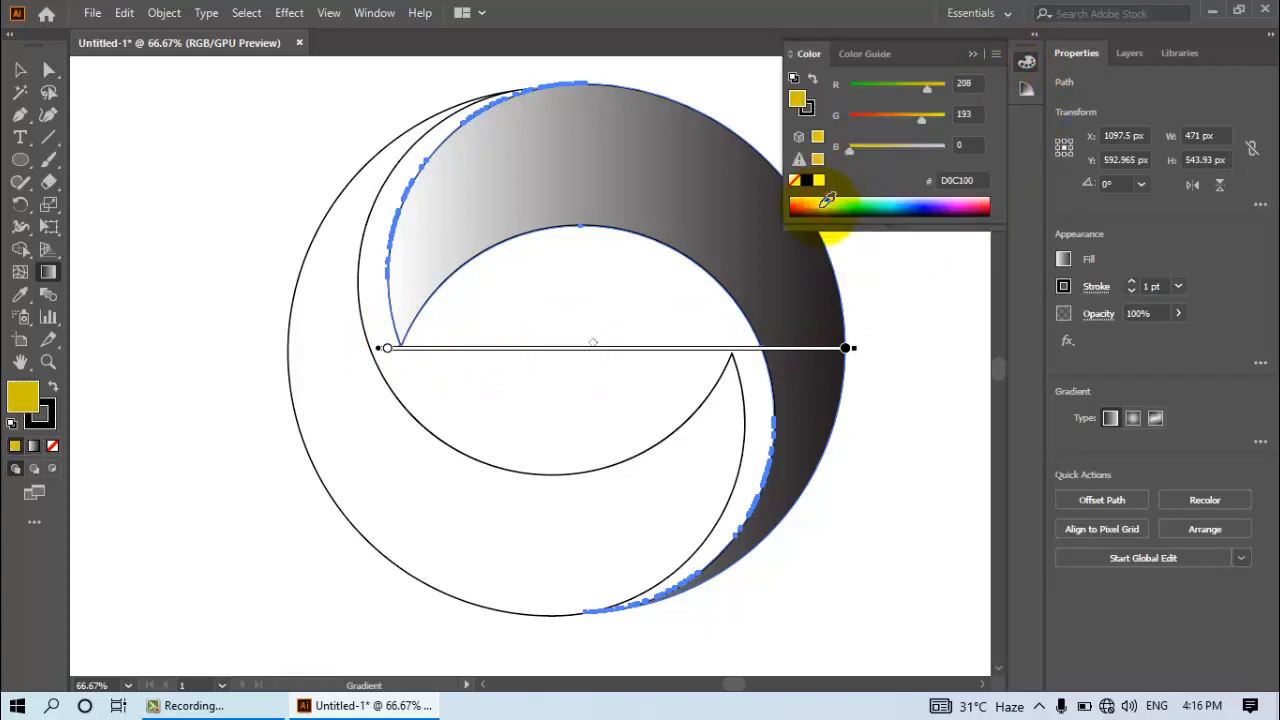
{"action": "left_click_drag", "start_coordinate": [836, 200], "coordinate": [855, 204]}
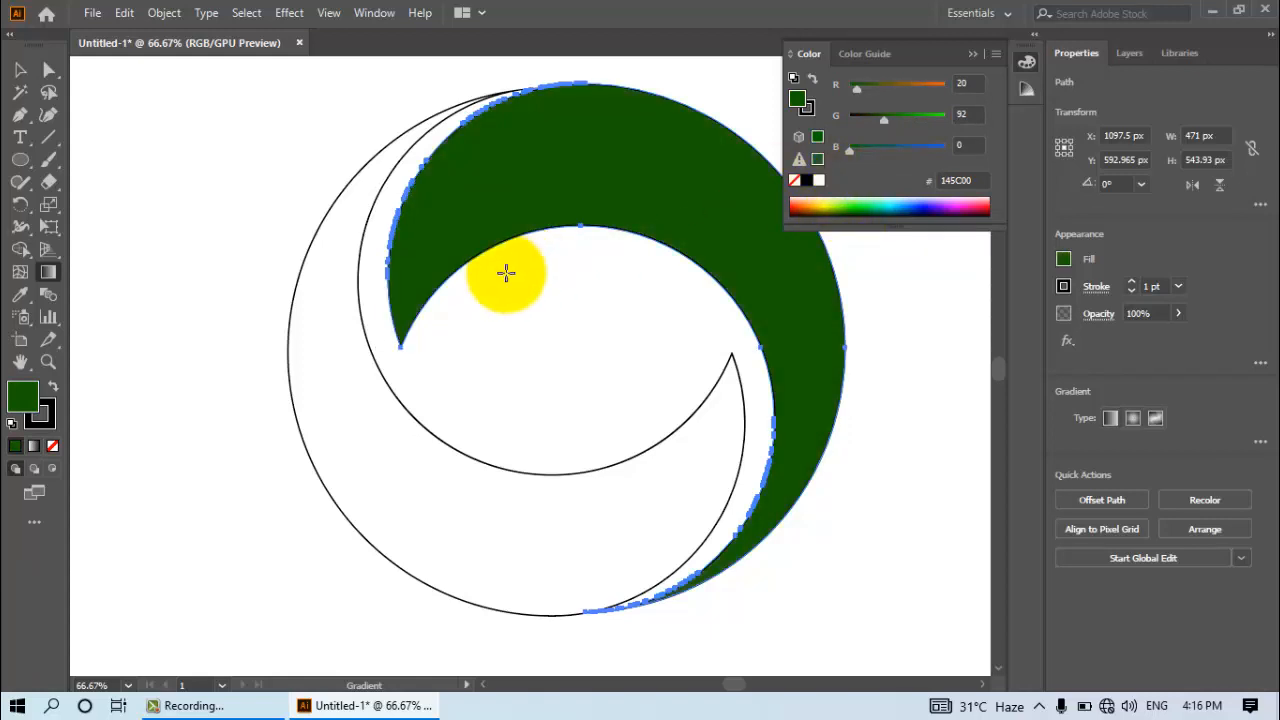
{"action": "left_click", "coordinate": [427, 275]}
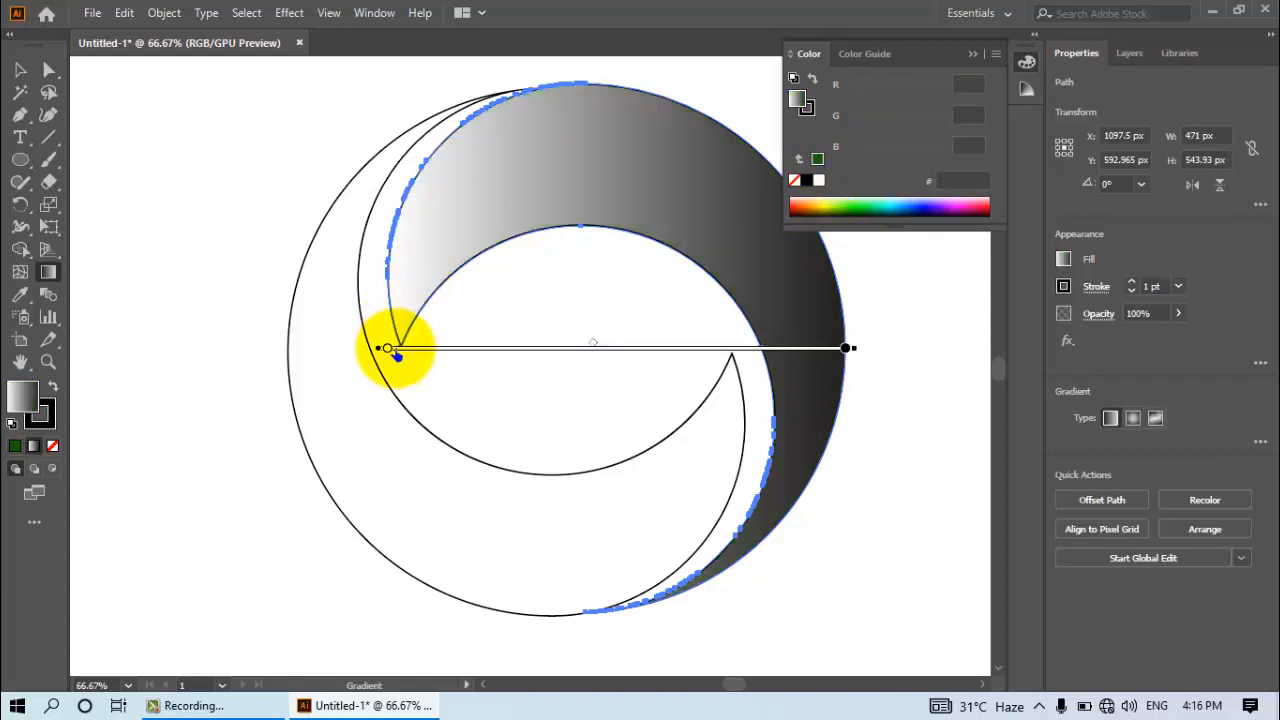
- Set both color stops of the swirl's linear gradient to orange F7931E
{"action": "double_click", "coordinate": [387, 349]}
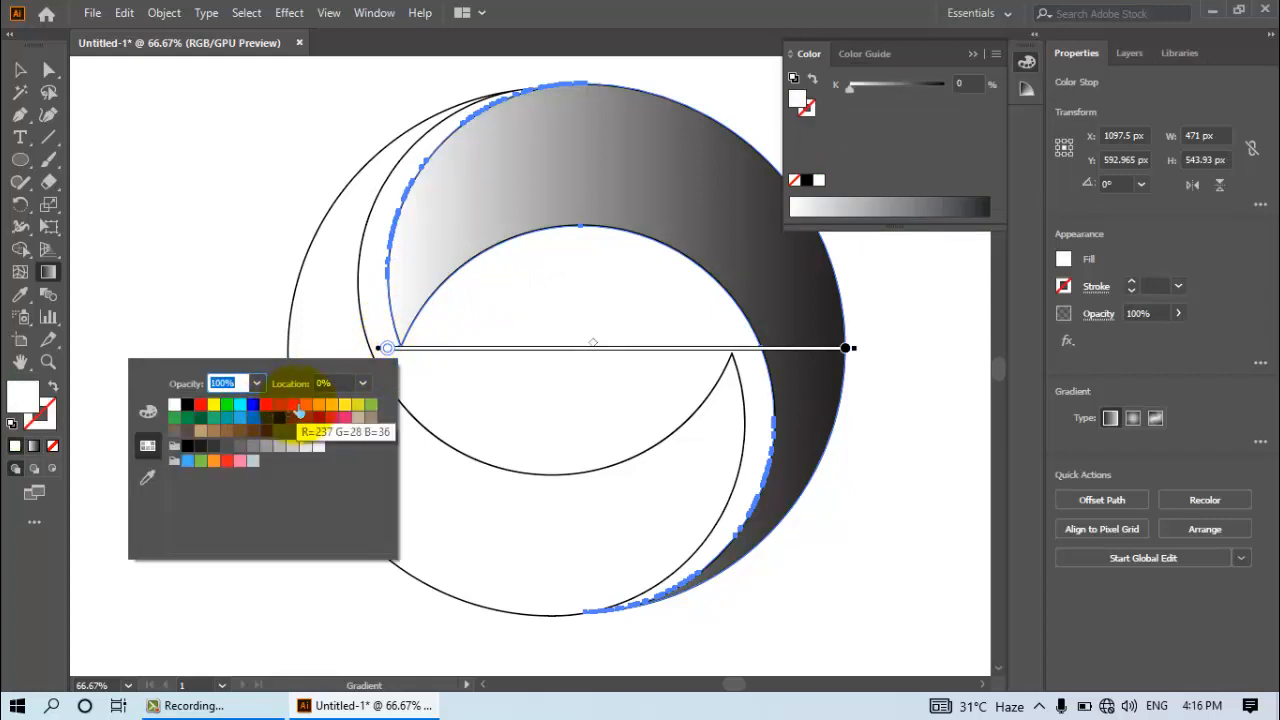
{"action": "left_click", "coordinate": [321, 409]}
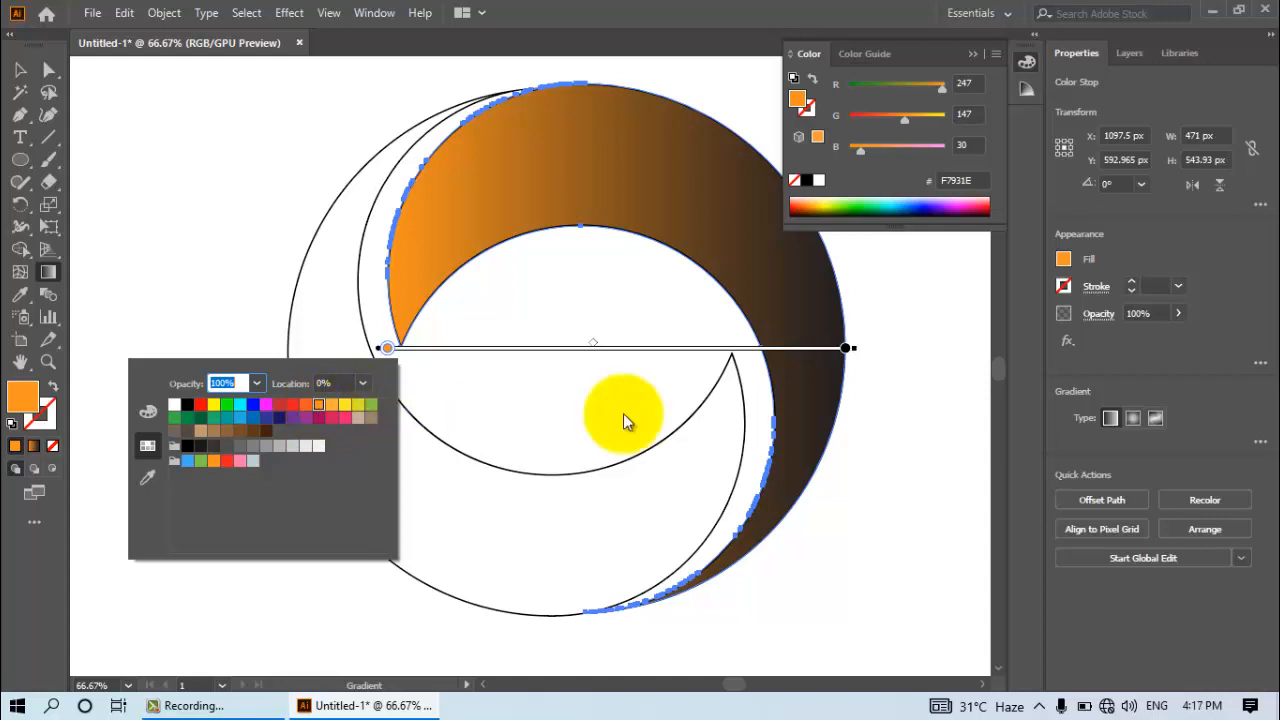
{"action": "double_click", "coordinate": [847, 350]}
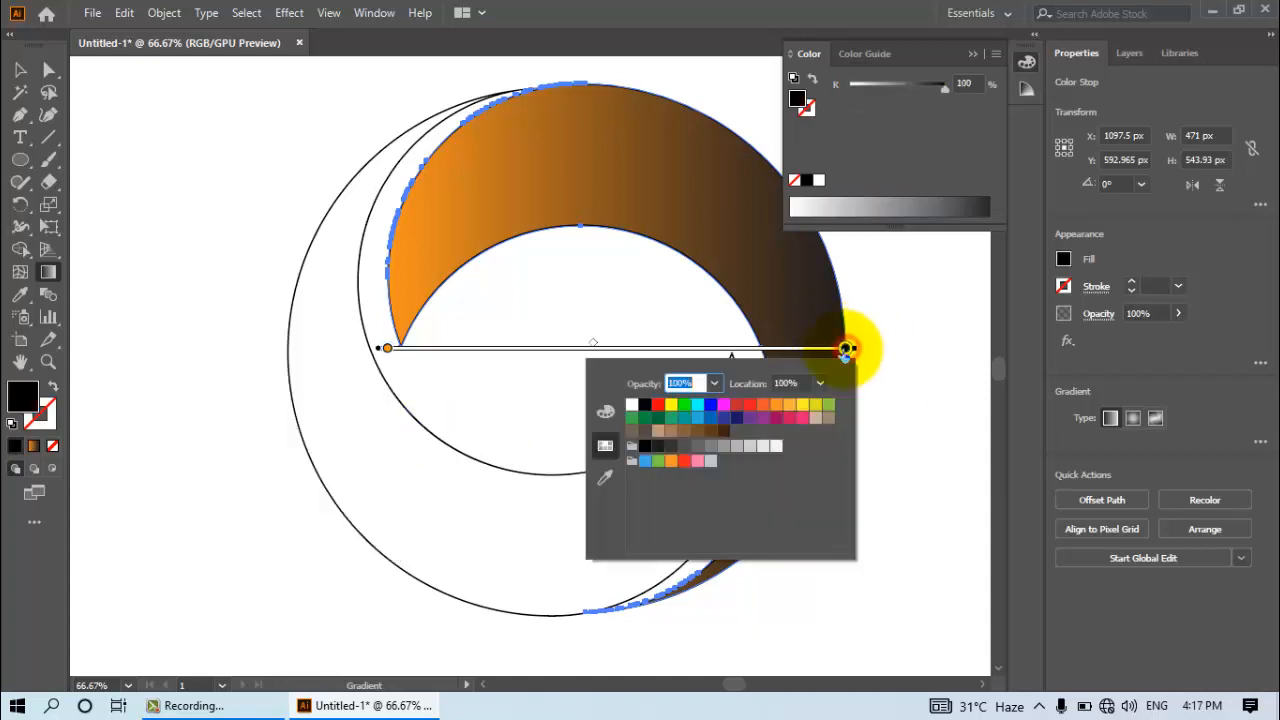
{"action": "left_click", "coordinate": [776, 408]}
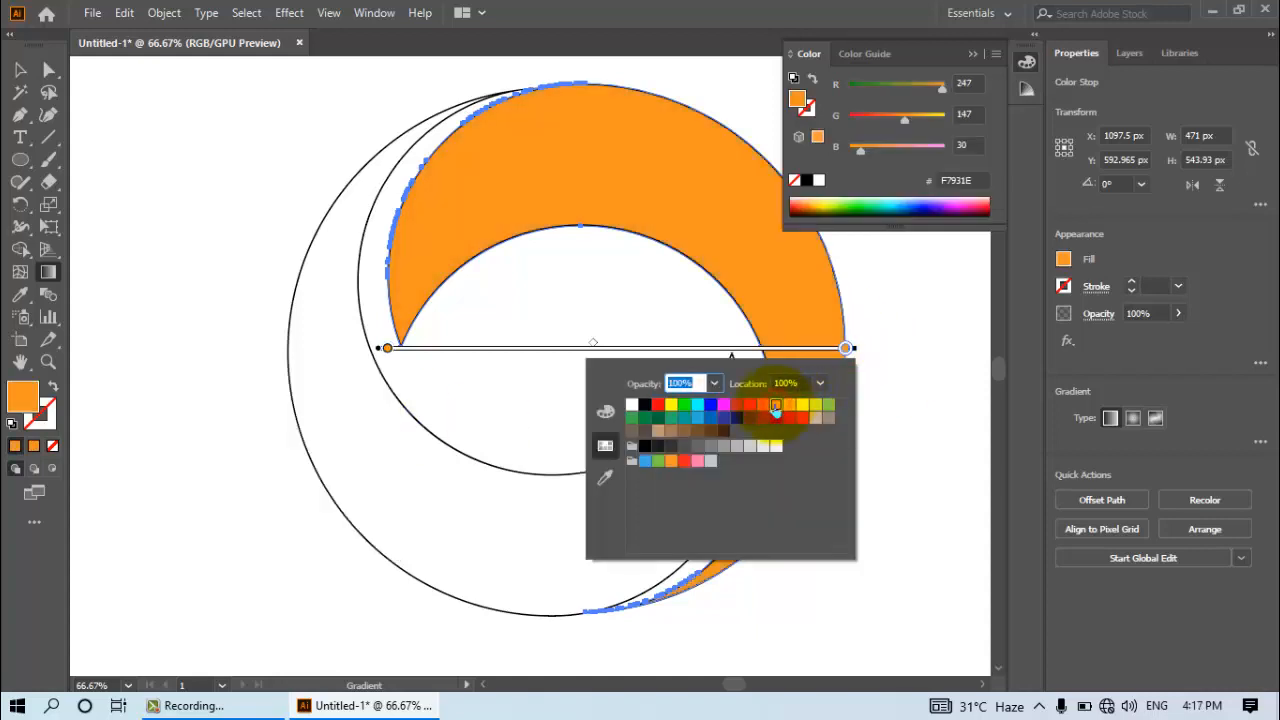
- Recolor the gradient's starting color stop to dark brown with R 58, G 53, B 36
{"action": "double_click", "coordinate": [387, 349]}
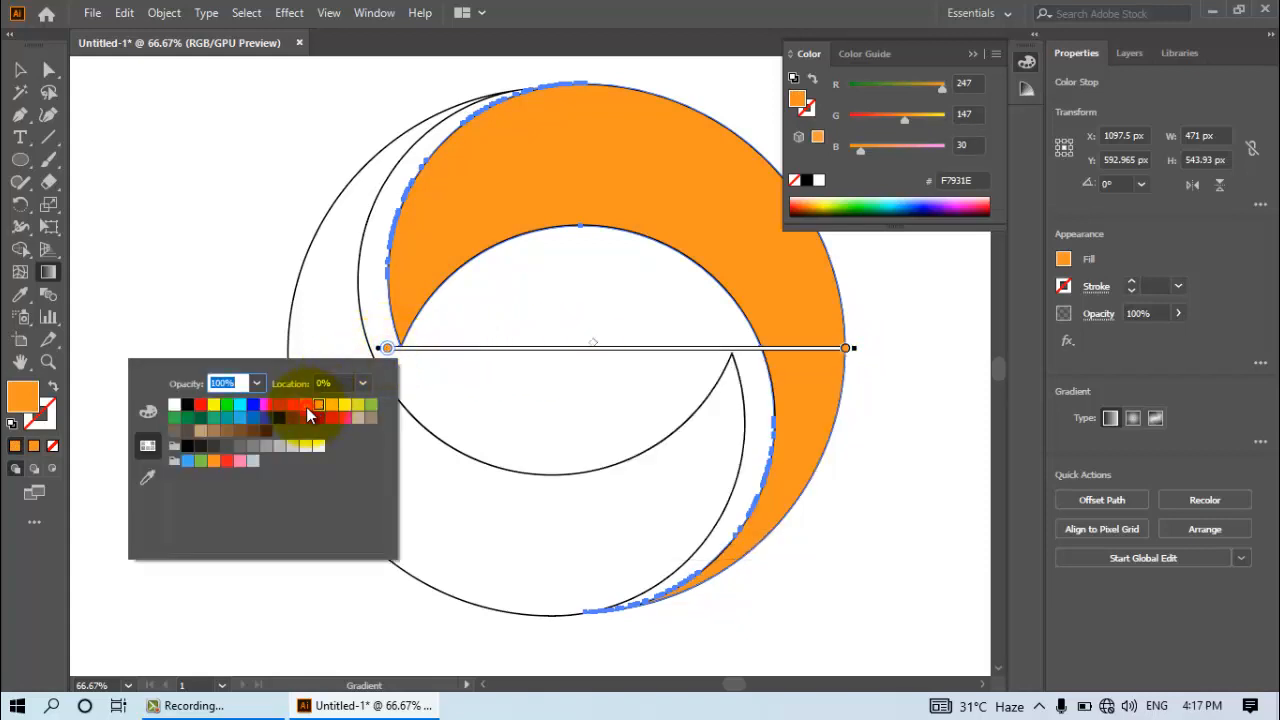
{"action": "left_click", "coordinate": [306, 406]}
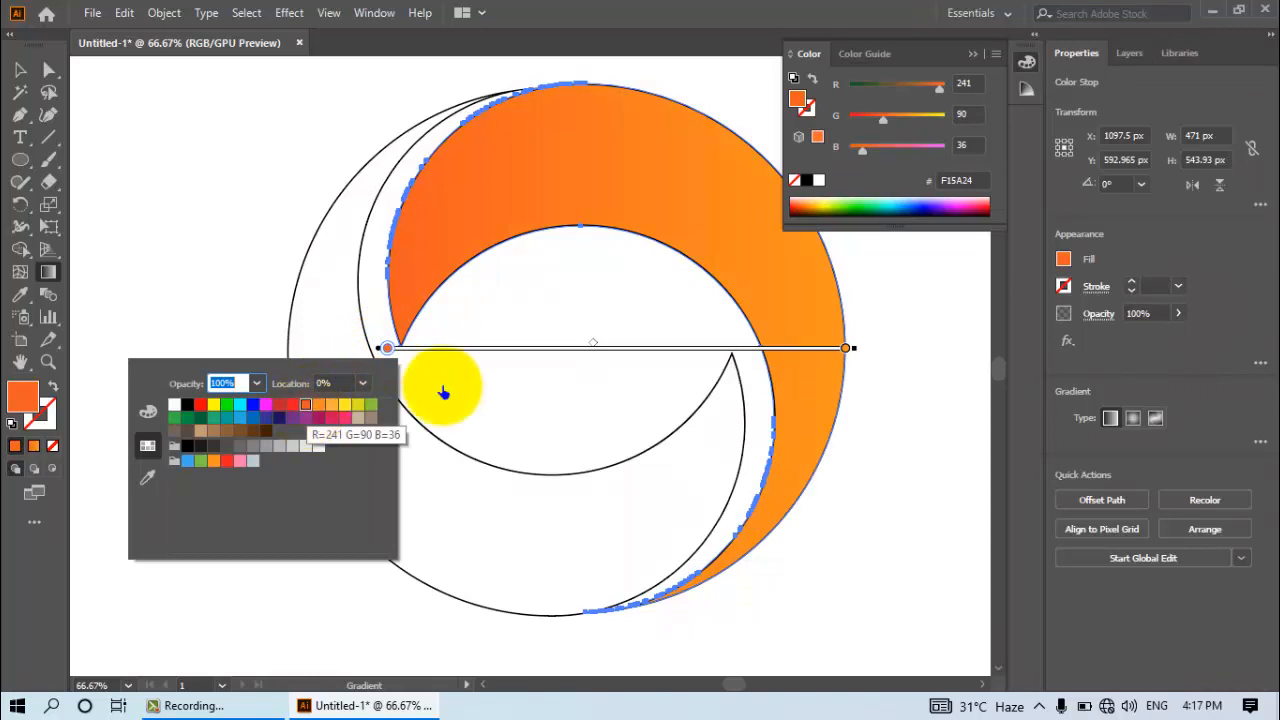
{"action": "left_click", "coordinate": [939, 86]}
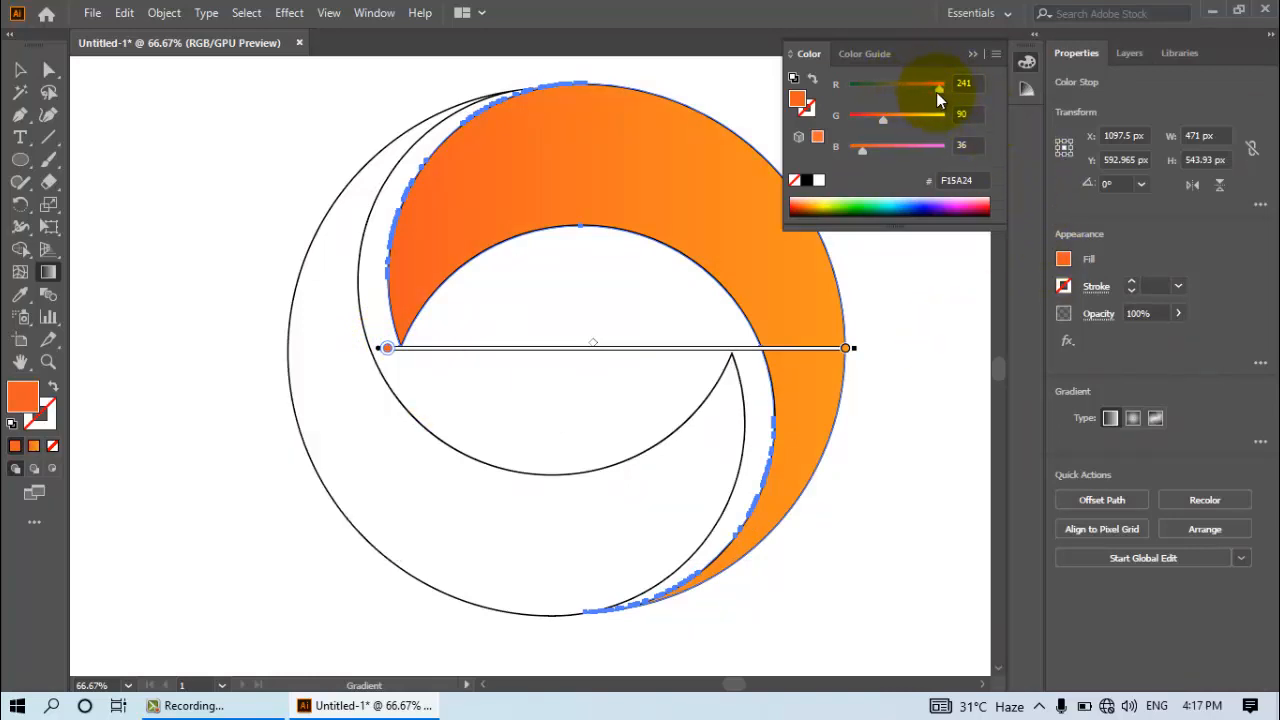
{"action": "left_click_drag", "start_coordinate": [938, 90], "coordinate": [869, 119]}
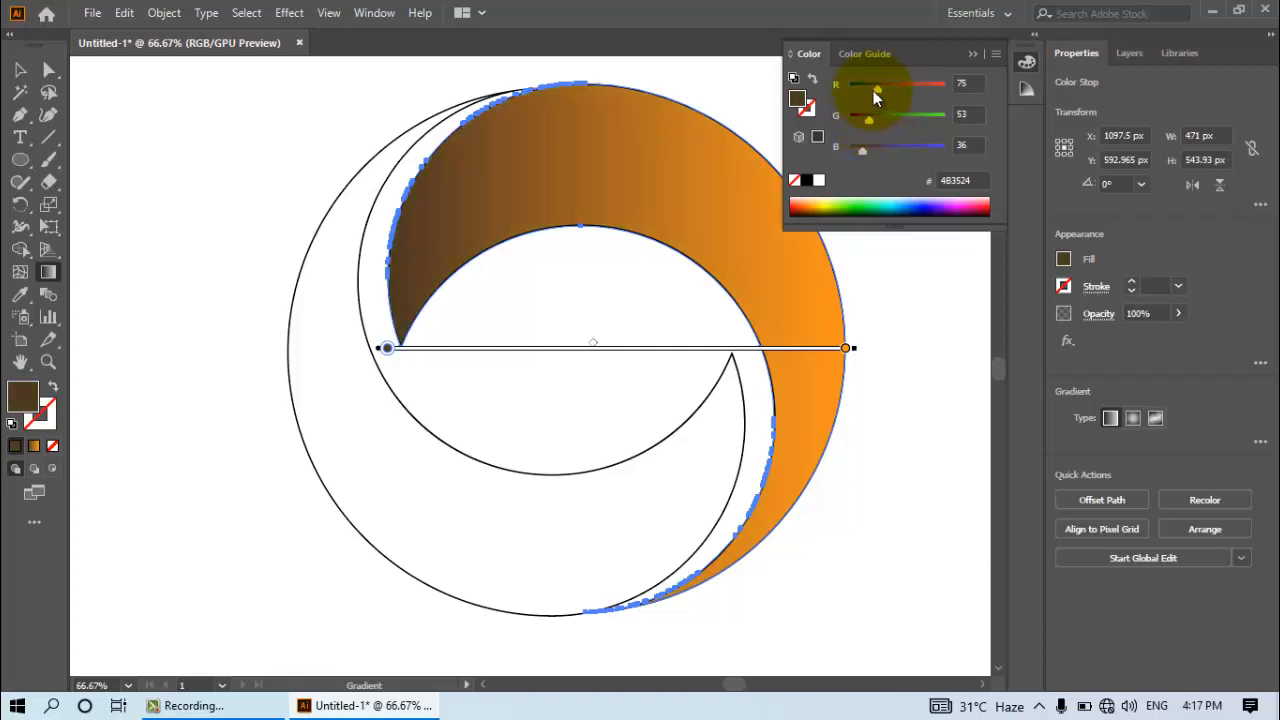
{"action": "left_click_drag", "start_coordinate": [879, 88], "coordinate": [873, 93]}
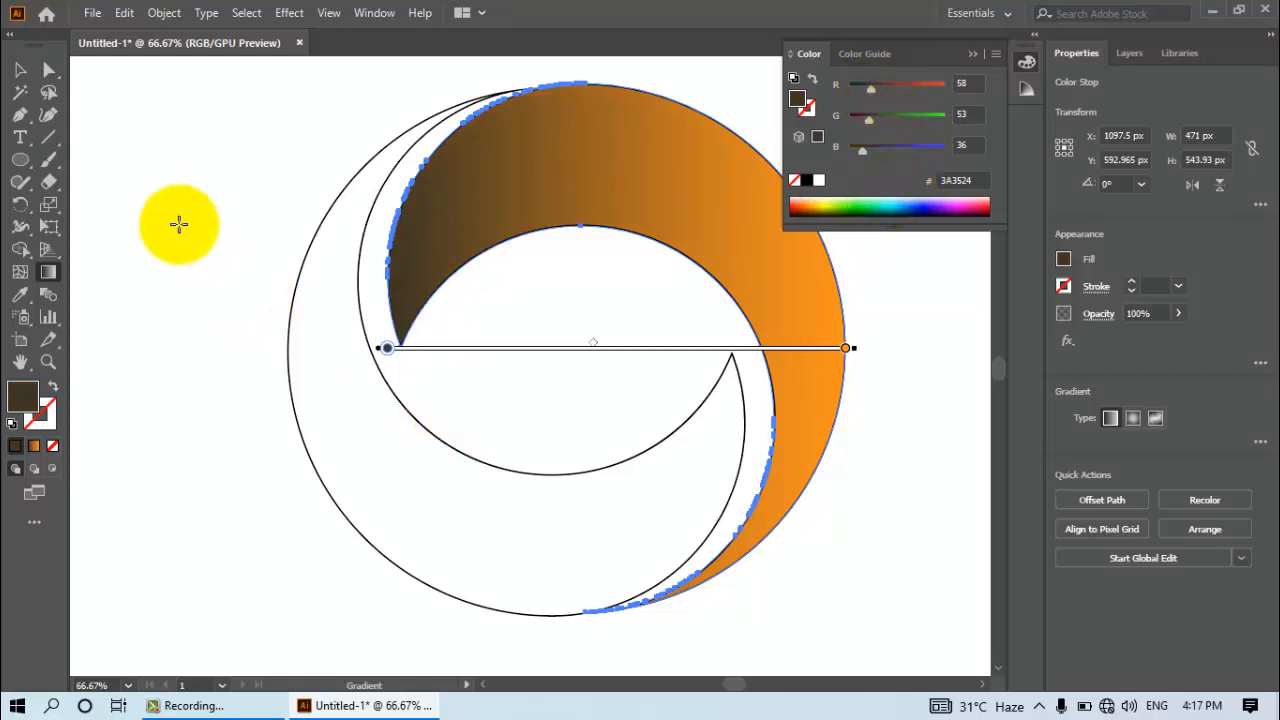
- Delete the unfilled lower-left swirl, leaving only the gradient-filled one
{"action": "left_click", "coordinate": [18, 74]}
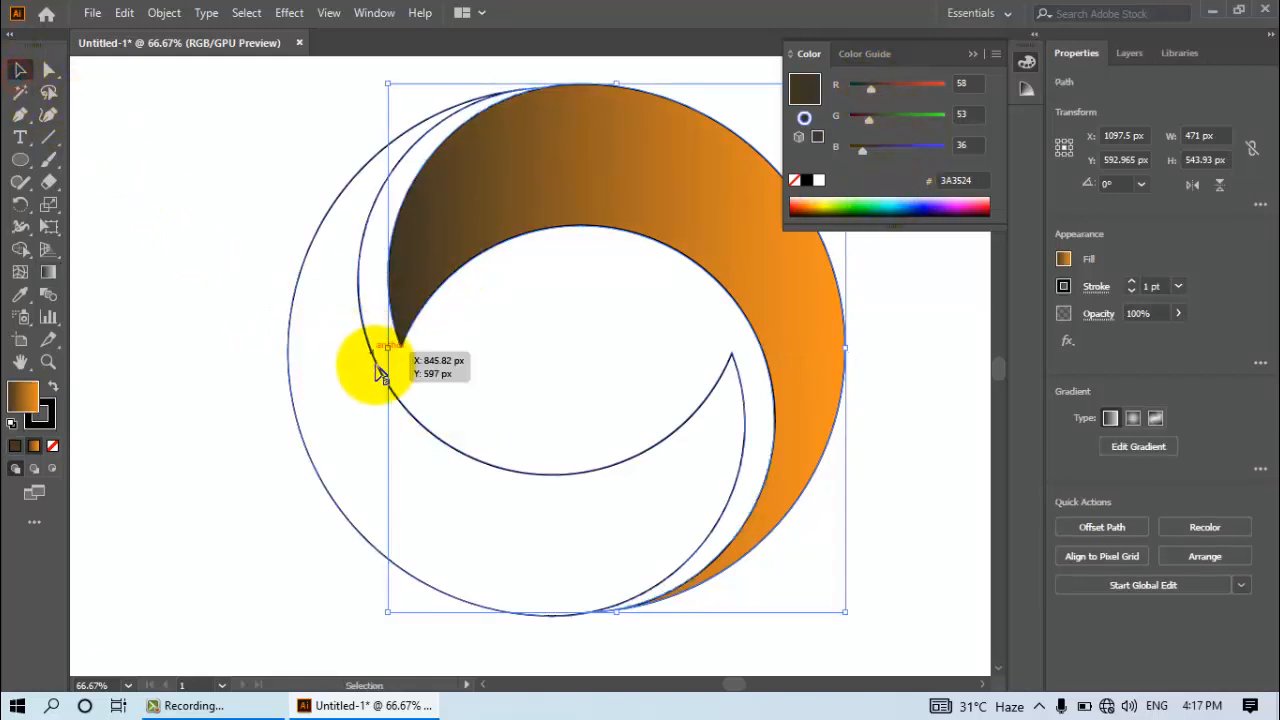
{"action": "left_click", "coordinate": [301, 428]}
{"action": "key", "text": "Delete"}
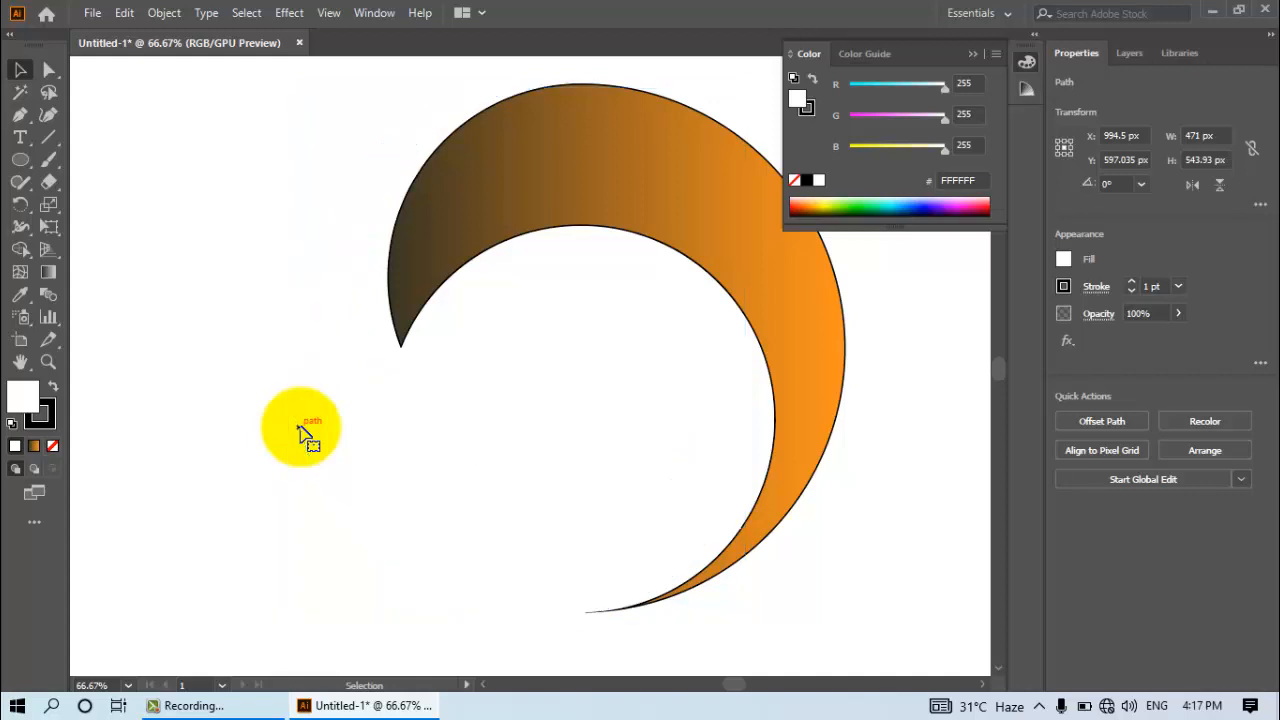
- Copy the gradient swirl, paste the copy in front and rotate it 180° to form the opposite half
{"action": "left_click", "coordinate": [666, 250]}
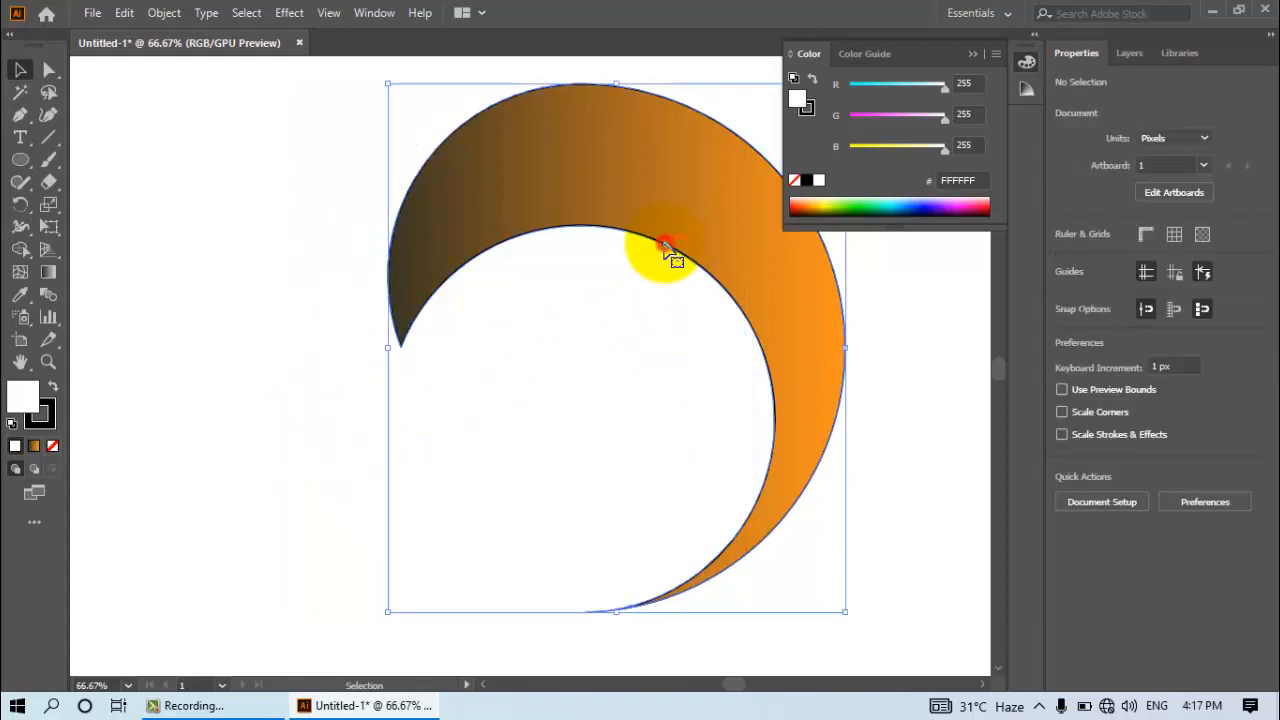
{"action": "left_click", "coordinate": [120, 13]}
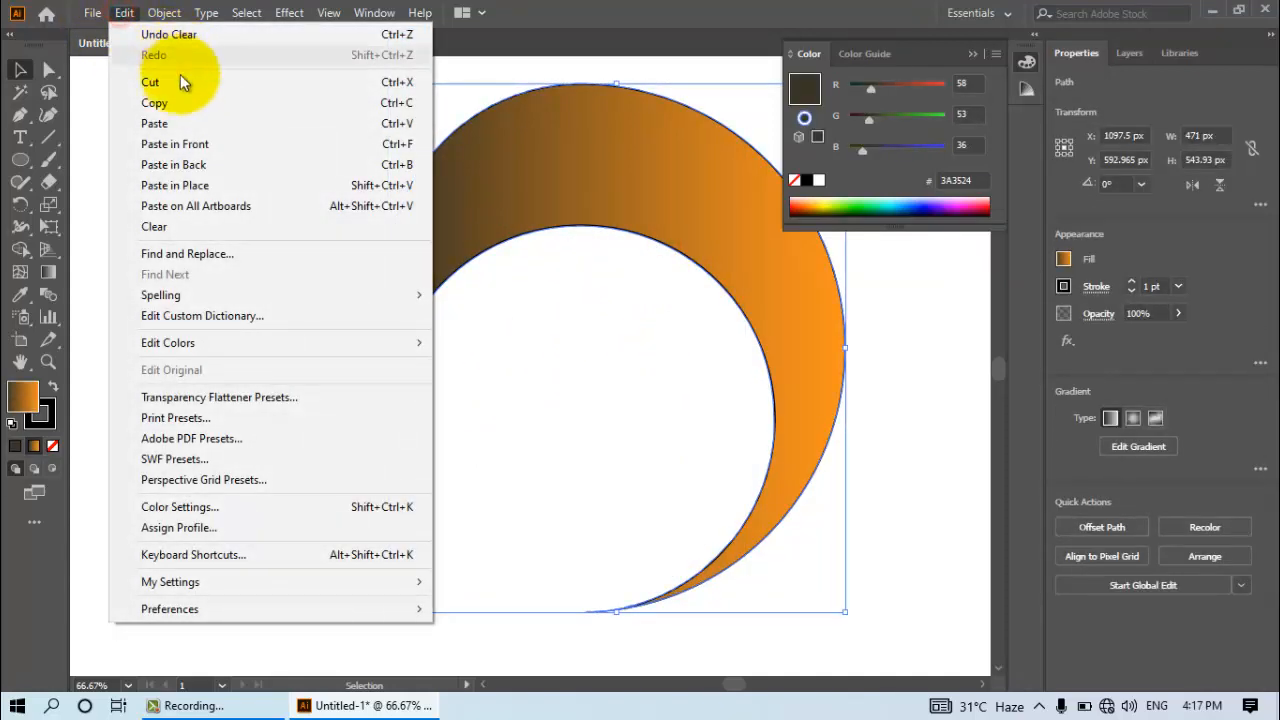
{"action": "left_click", "coordinate": [165, 103]}
{"action": "left_click", "coordinate": [124, 13]}
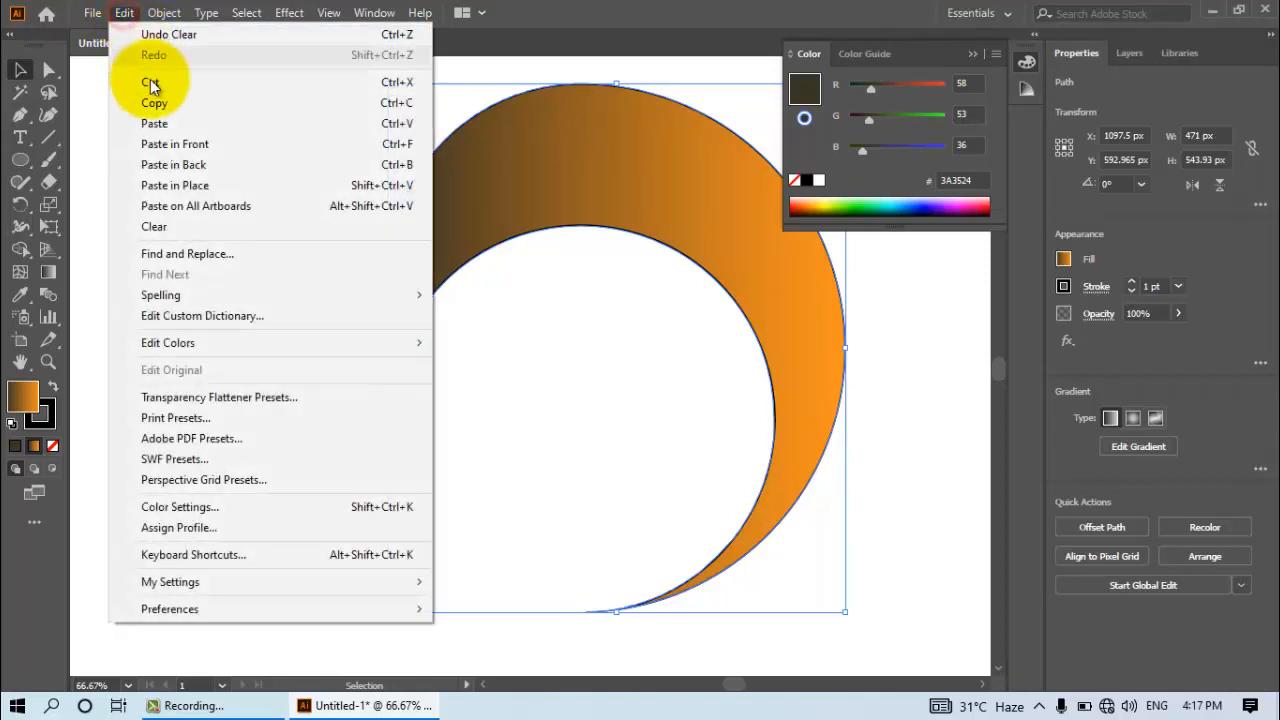
{"action": "left_click", "coordinate": [159, 148]}
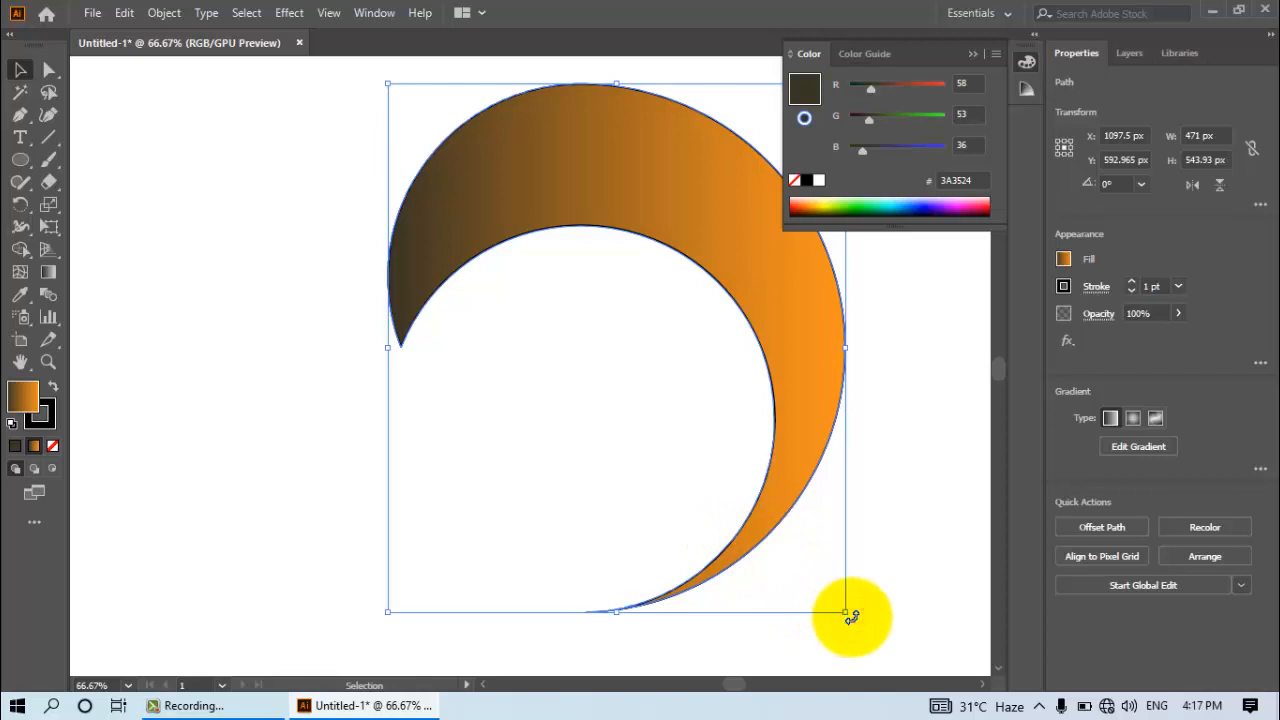
{"action": "left_click_drag", "start_coordinate": [851, 617], "coordinate": [280, 165]}
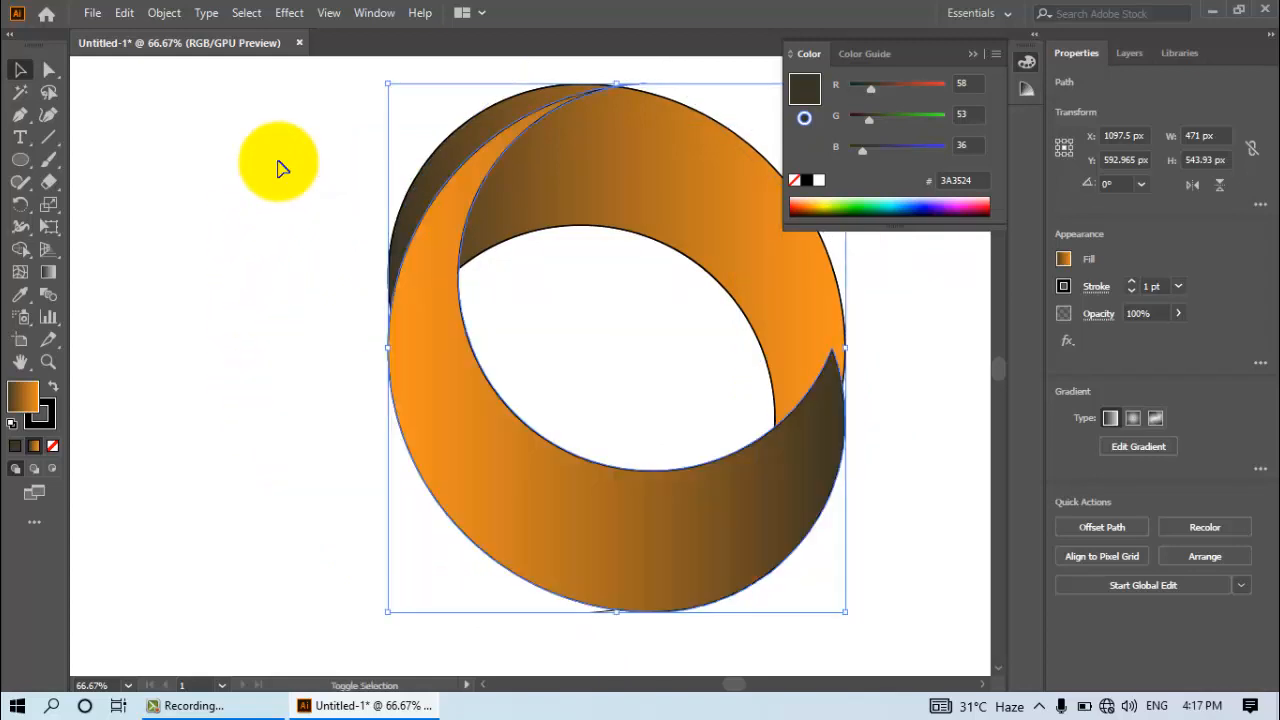
- Send the rotated swirl copy backward so that it lies behind the original swirl
{"action": "right_click", "coordinate": [757, 490]}
{"action": "mouse_move", "coordinate": [804, 388]}
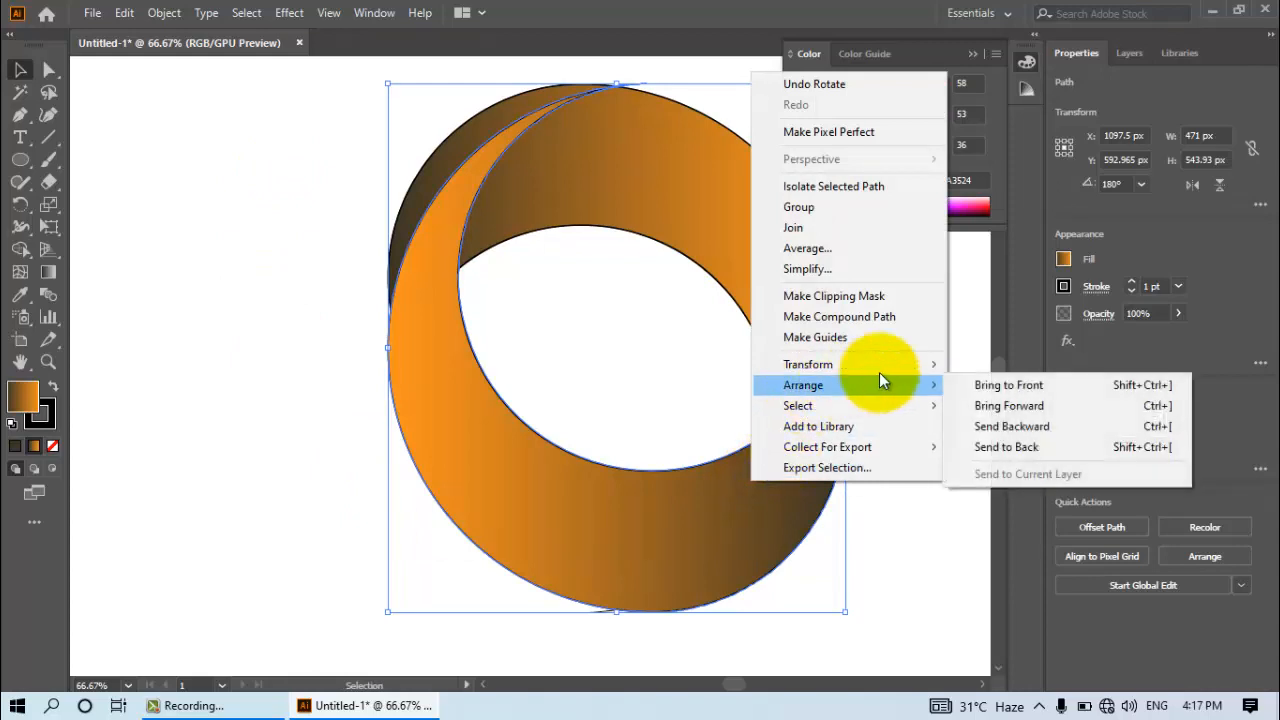
{"action": "left_click", "coordinate": [1000, 427]}
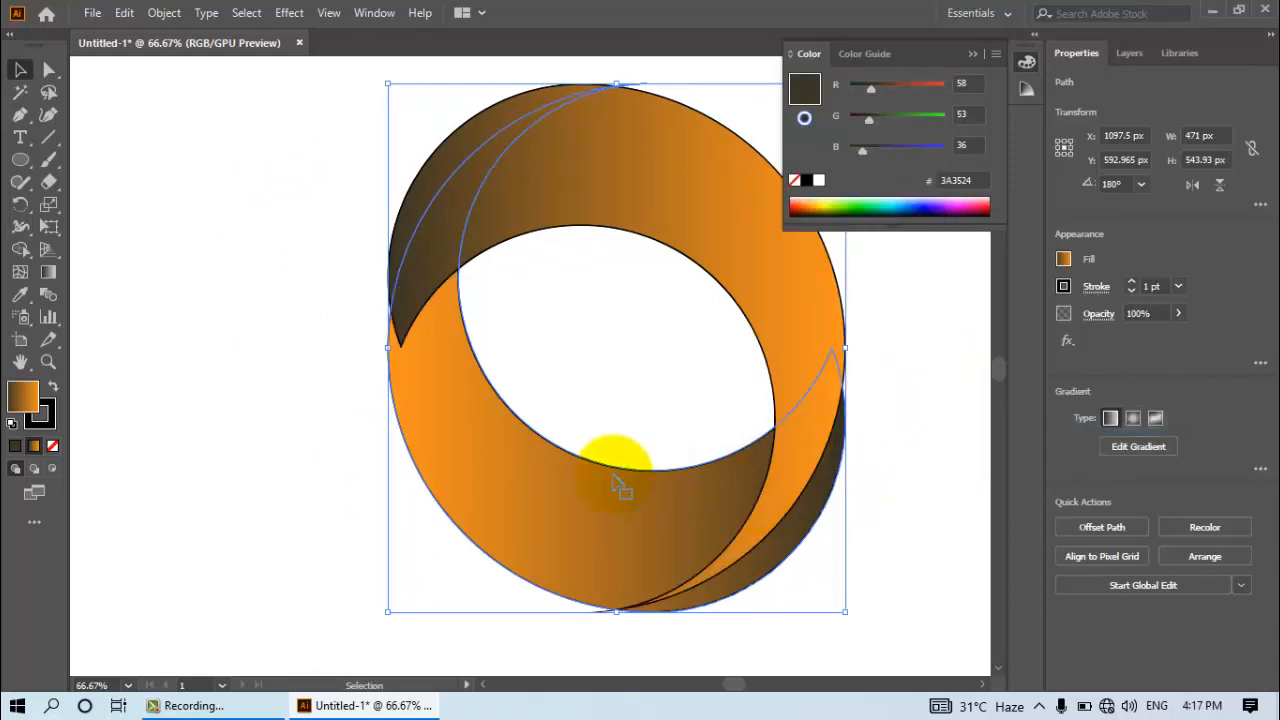
- Move the rotated swirl copy horizontally leftward to about X 1056.5 px, closer to a shared circle with the original swirl
{"action": "key", "text": "shift+Left"}
{"action": "key", "text": "shift+Left"}
{"action": "key", "text": "shift+Left"}
{"action": "key", "text": "shift+Left"}
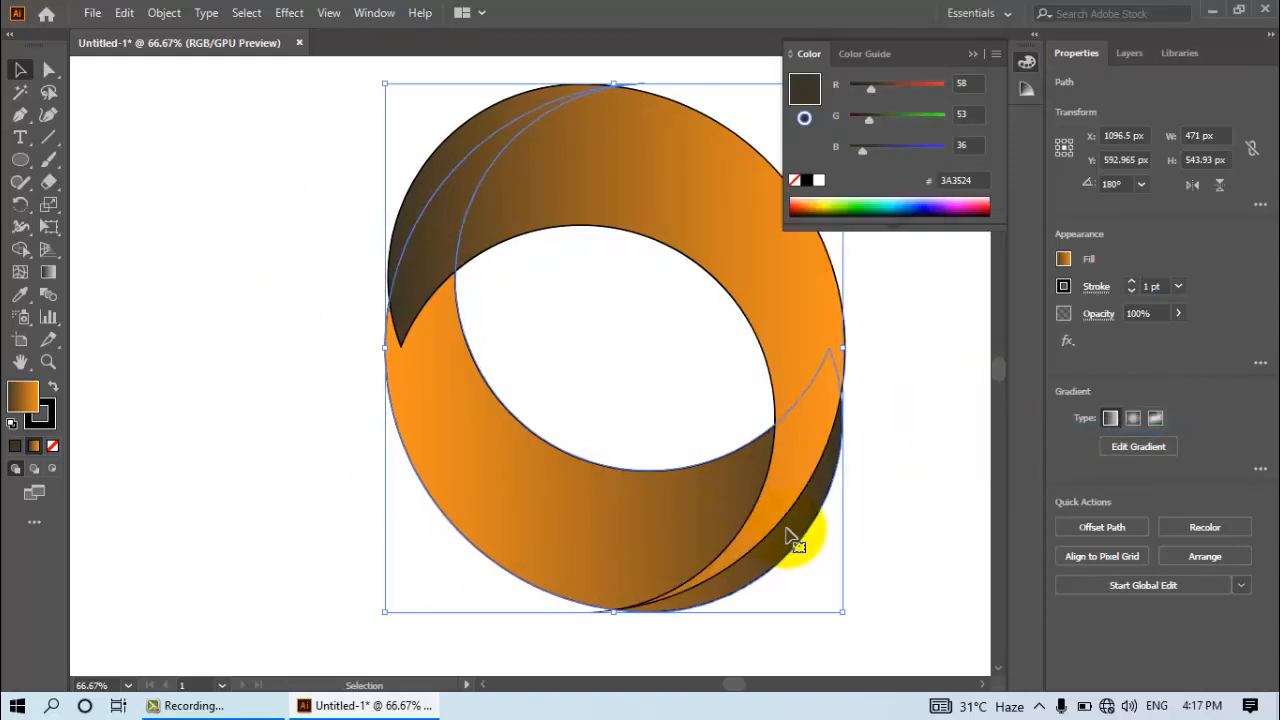
{"action": "key", "text": "shift+Left"}
{"action": "key", "text": "shift+Left"}
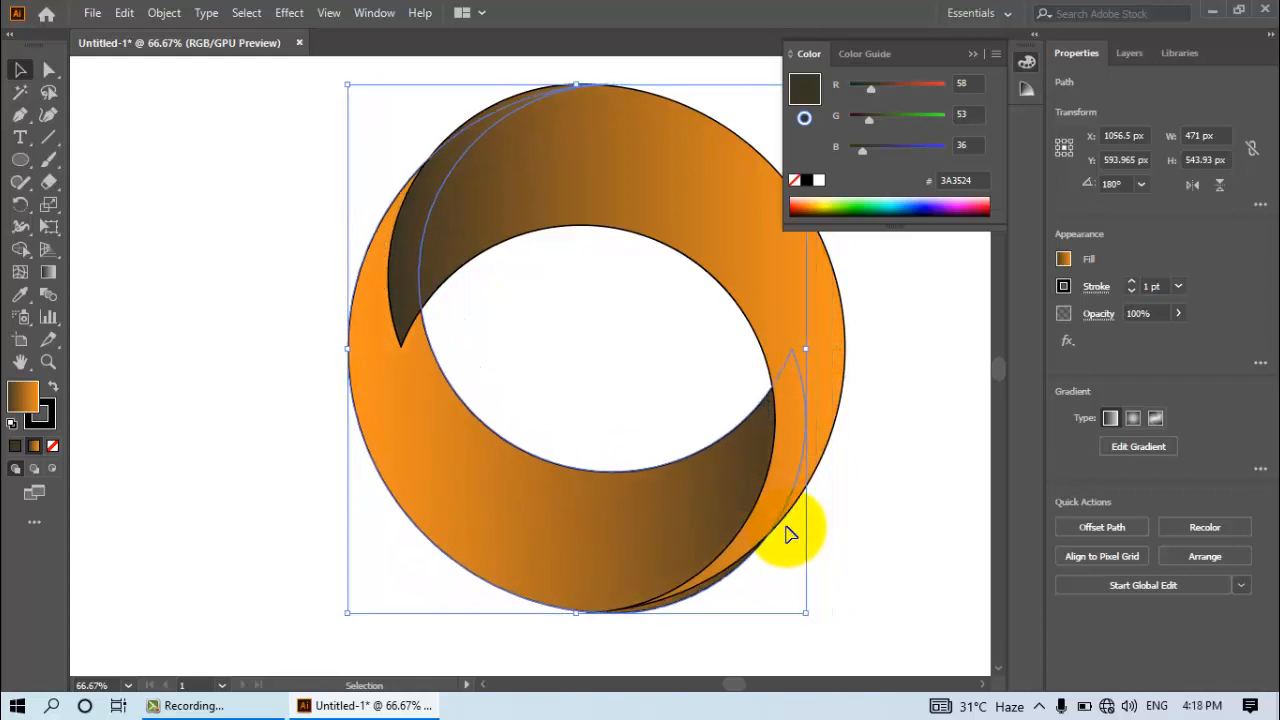
- Try lower and higher positions for the rotated swirl copy to match its edges with the original swirl
{"action": "key", "text": "shift+Down"}
{"action": "key", "text": "shift+Down"}
{"action": "key", "text": "Left"}
{"action": "key", "text": "Left"}
{"action": "key", "text": "Left"}
{"action": "key", "text": "Left"}
{"action": "key", "text": "Left"}
{"action": "key", "text": "Left"}
{"action": "key", "text": "Left"}
{"action": "key", "text": "Left"}
{"action": "key", "text": "Left"}
{"action": "key", "text": "Left"}
{"action": "key", "text": "Left"}
{"action": "key", "text": "Left"}
{"action": "key", "text": "Left"}
{"action": "key", "text": "Left"}
{"action": "key", "text": "Left"}
{"action": "key", "text": "Left"}
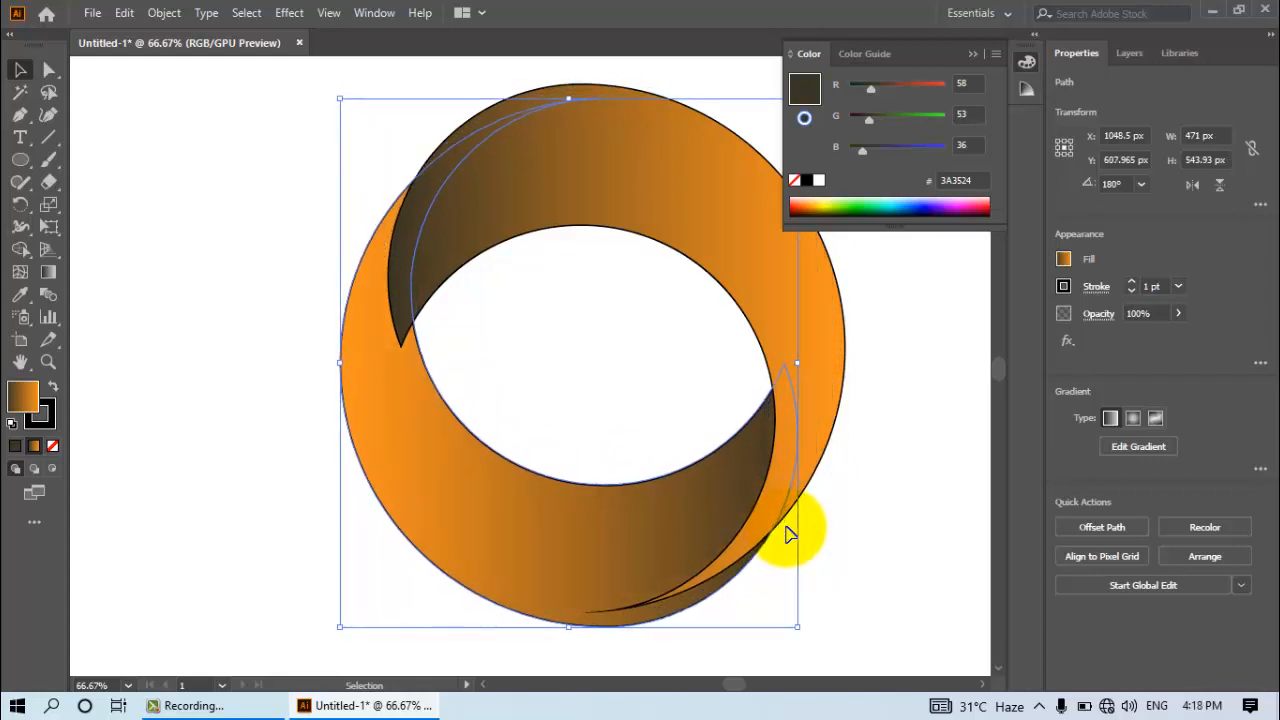
{"action": "key", "text": "Down"}
{"action": "key", "text": "Down"}
{"action": "key", "text": "Down"}
{"action": "key", "text": "Down"}
{"action": "key", "text": "Down"}
{"action": "key", "text": "Down"}
{"action": "key", "text": "Down"}
{"action": "key", "text": "Down"}
{"action": "key", "text": "Down"}
{"action": "key", "text": "Down"}
{"action": "key", "text": "Down"}
{"action": "key", "text": "Down"}
{"action": "key", "text": "Down"}
{"action": "key", "text": "Down"}
{"action": "key", "text": "Down"}
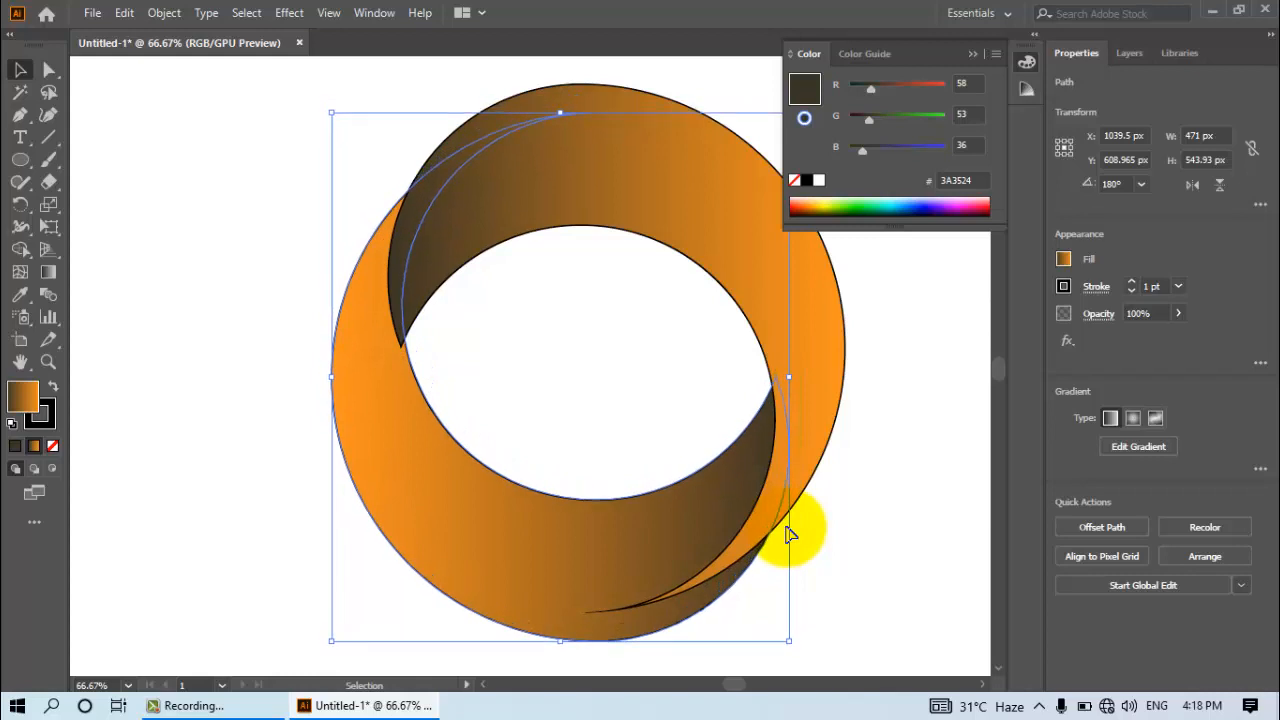
{"action": "key", "text": "Up"}
{"action": "key", "text": "Up"}
{"action": "key", "text": "Up"}
{"action": "key", "text": "Up"}
{"action": "key", "text": "Up"}
{"action": "key", "text": "Up"}
{"action": "key", "text": "Up"}
{"action": "key", "text": "Up"}
{"action": "key", "text": "Up"}
{"action": "key", "text": "Up"}
{"action": "key", "text": "Up"}
{"action": "key", "text": "Up"}
{"action": "key", "text": "Up"}
{"action": "key", "text": "Up"}
{"action": "key", "text": "Up"}
{"action": "key", "text": "Up"}
{"action": "key", "text": "Up"}
{"action": "key", "text": "Up"}
{"action": "key", "text": "Right"}
{"action": "key", "text": "Right"}
{"action": "key", "text": "Right"}
{"action": "key", "text": "Right"}
{"action": "key", "text": "Right"}
{"action": "key", "text": "Right"}
{"action": "key", "text": "Right"}
{"action": "key", "text": "Right"}
{"action": "key", "text": "Right"}
{"action": "key", "text": "Right"}
{"action": "key", "text": "Right"}
{"action": "key", "text": "Right"}
{"action": "key", "text": "Right"}
{"action": "key", "text": "Right"}
{"action": "key", "text": "Right"}
{"action": "key", "text": "Right"}
{"action": "key", "text": "Right"}
{"action": "key", "text": "Right"}
{"action": "key", "text": "Right"}
{"action": "key", "text": "Right"}
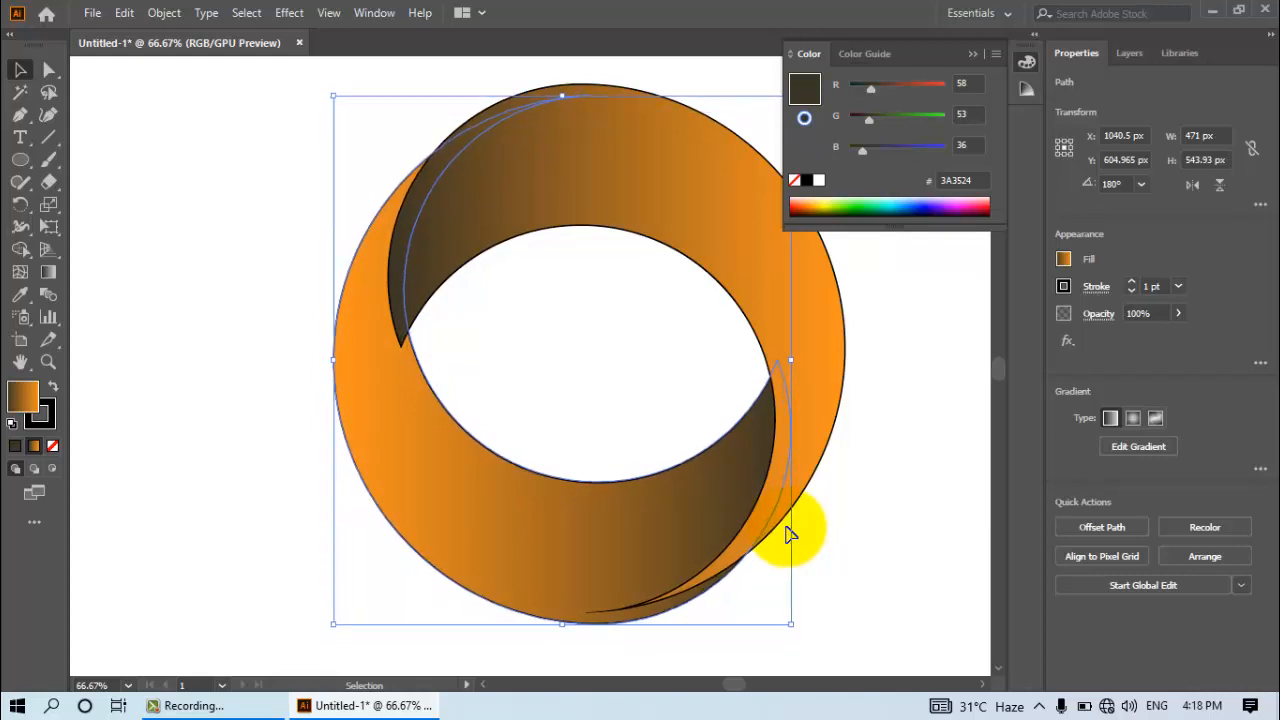
{"action": "key", "text": "Down"}
{"action": "key", "text": "Down"}
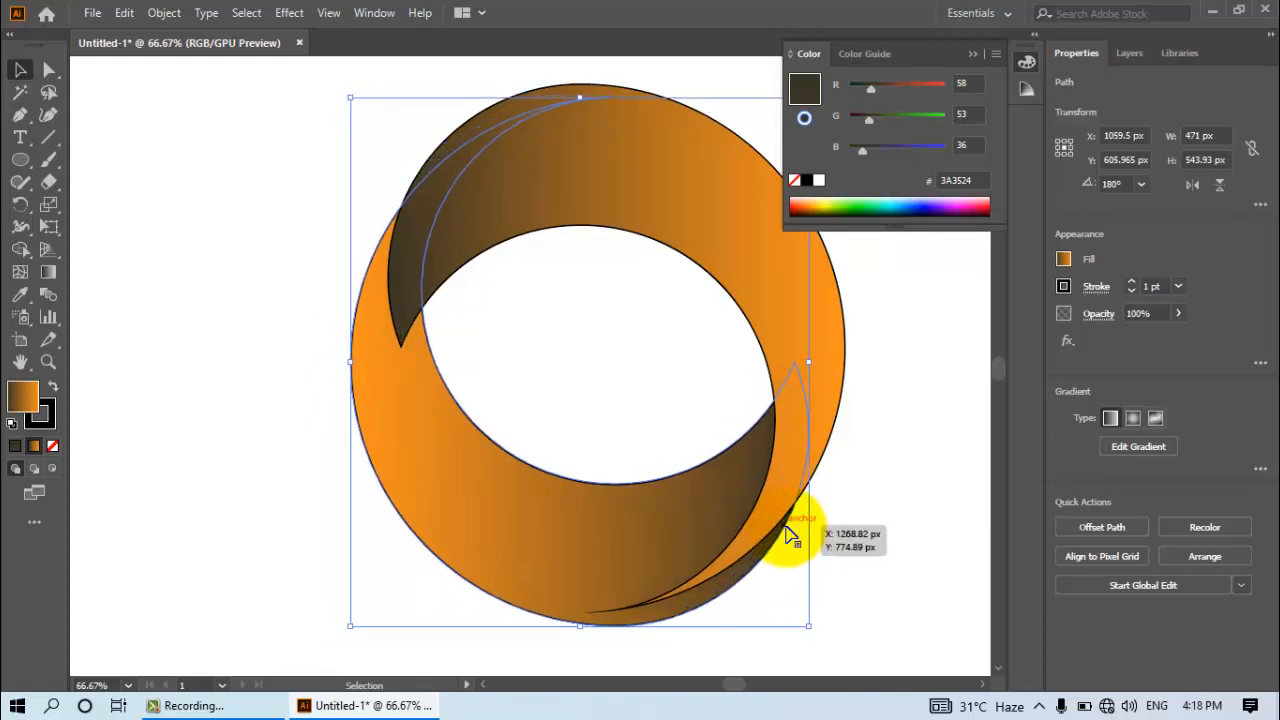
{"action": "key", "text": "Up"}
{"action": "key", "text": "Up"}
{"action": "key", "text": "Up"}
{"action": "key", "text": "Up"}
{"action": "key", "text": "Up"}
{"action": "key", "text": "Up"}
{"action": "key", "text": "Up"}
{"action": "key", "text": "Up"}
{"action": "key", "text": "Up"}
{"action": "key", "text": "Up"}
{"action": "key", "text": "Up"}
{"action": "key", "text": "Up"}
{"action": "key", "text": "Up"}
{"action": "key", "text": "Up"}
{"action": "key", "text": "Up"}
{"action": "key", "text": "Up"}
{"action": "key", "text": "Up"}
{"action": "key", "text": "Up"}
{"action": "key", "text": "Up"}
{"action": "key", "text": "Up"}
{"action": "key", "text": "Up"}
{"action": "key", "text": "Up"}
{"action": "key", "text": "Up"}
{"action": "key", "text": "Up"}
{"action": "key", "text": "Up"}
{"action": "key", "text": "Up"}
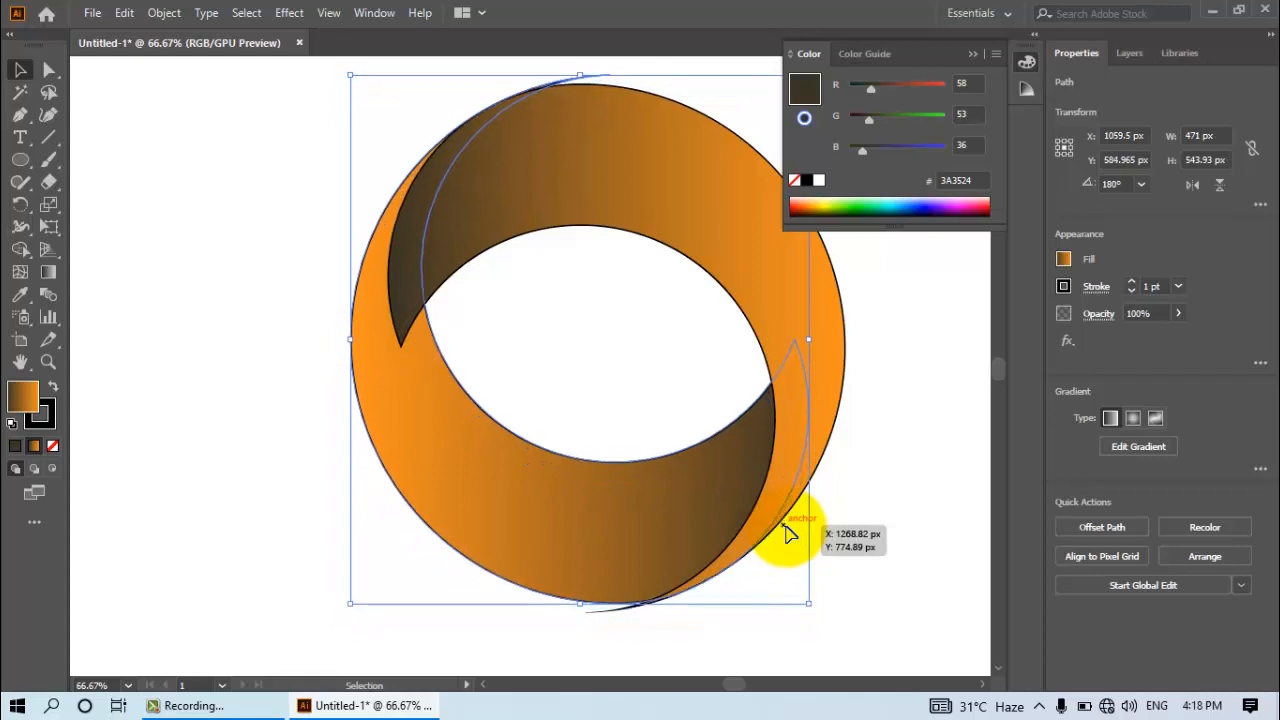
- Shift the rotated swirl copy left and down to about X 1020.5 px, Y 597 px to nest it against the original swirl
{"action": "key", "text": "Left"}
{"action": "key", "text": "Left"}
{"action": "key", "text": "Left"}
{"action": "key", "text": "Left"}
{"action": "key", "text": "Left"}
{"action": "key", "text": "Left"}
{"action": "key", "text": "Left"}
{"action": "key", "text": "Left"}
{"action": "key", "text": "Left"}
{"action": "key", "text": "Left"}
{"action": "key", "text": "Left"}
{"action": "key", "text": "Left"}
{"action": "key", "text": "Left"}
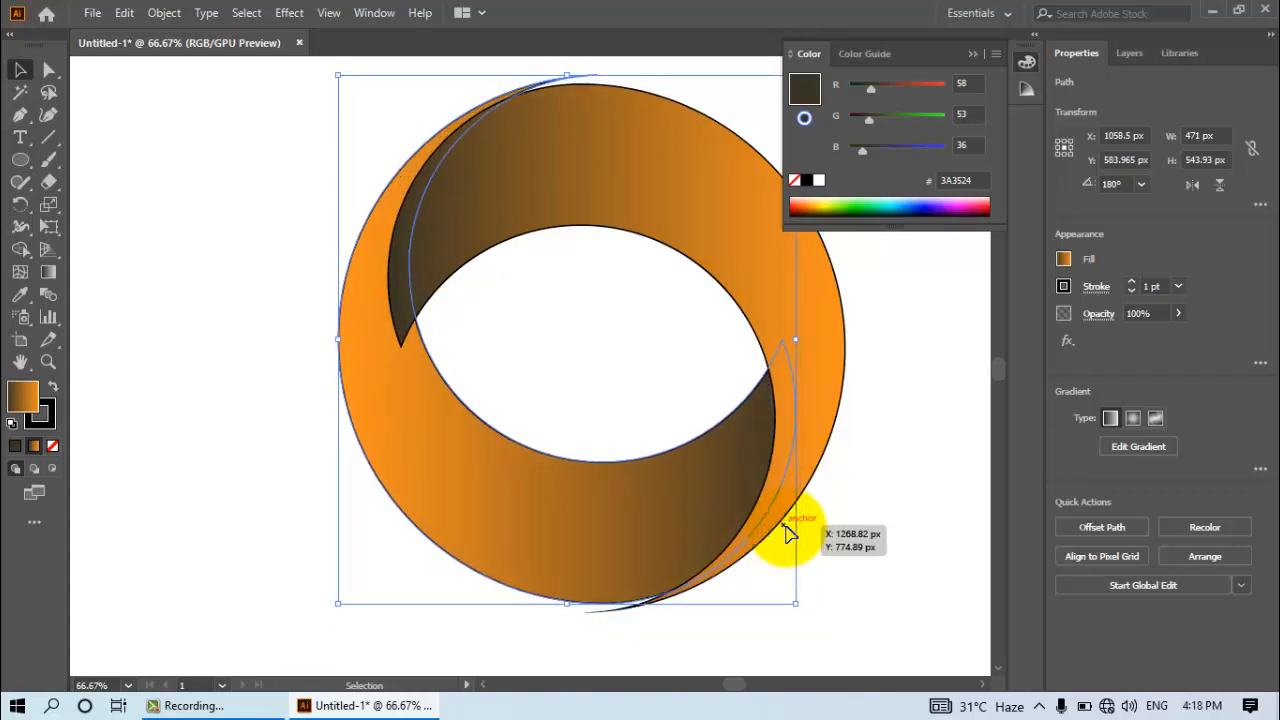
{"action": "key", "text": "Down"}
{"action": "key", "text": "Left"}
{"action": "key", "text": "Left"}
{"action": "key", "text": "Left"}
{"action": "key", "text": "Left"}
{"action": "key", "text": "Left"}
{"action": "key", "text": "Left"}
{"action": "key", "text": "Left"}
{"action": "key", "text": "Left"}
{"action": "key", "text": "Left"}
{"action": "key", "text": "Left"}
{"action": "key", "text": "Left"}
{"action": "key", "text": "Left"}
{"action": "key", "text": "Left"}
{"action": "key", "text": "Left"}
{"action": "key", "text": "Left"}
{"action": "key", "text": "Left"}
{"action": "key", "text": "Left"}
{"action": "key", "text": "Left"}
{"action": "key", "text": "Left"}
{"action": "key", "text": "Left"}
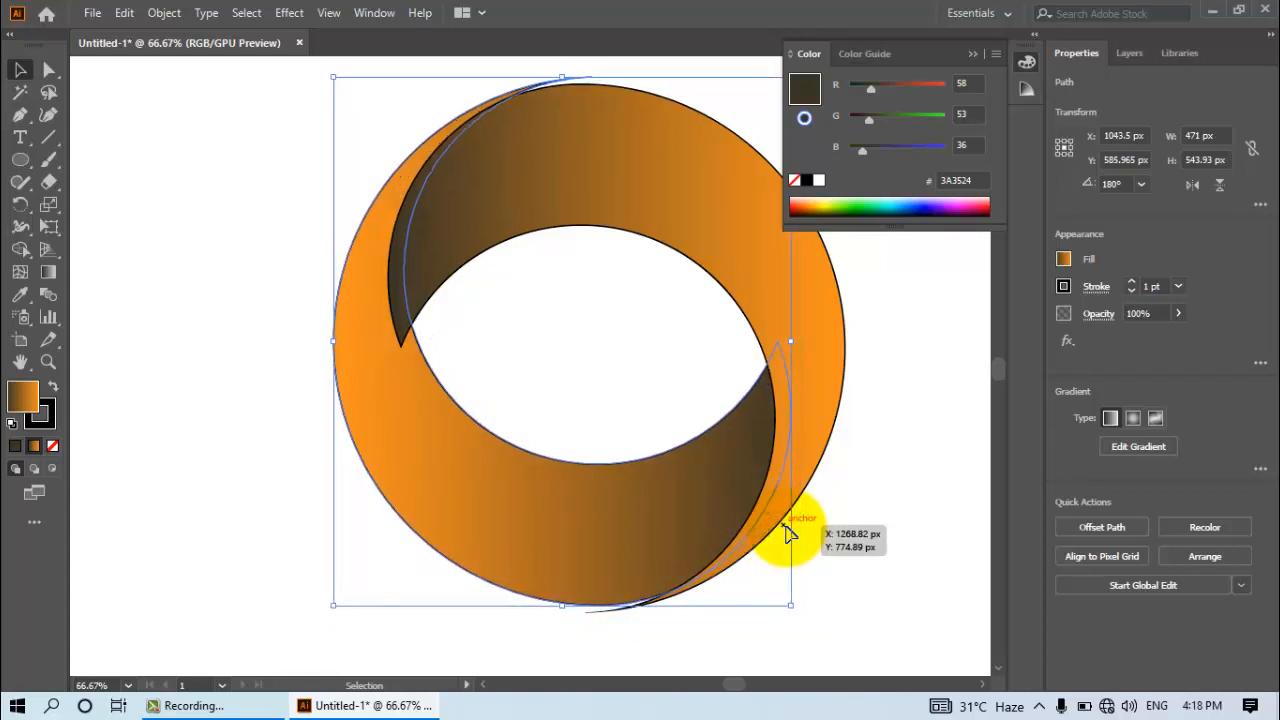
{"action": "key", "text": "Down"}
{"action": "key", "text": "Down"}
{"action": "key", "text": "Down"}
{"action": "key", "text": "Down"}
{"action": "key", "text": "Down"}
{"action": "key", "text": "Down"}
{"action": "key", "text": "Down"}
{"action": "key", "text": "Down"}
{"action": "key", "text": "Down"}
{"action": "key", "text": "Down"}
{"action": "key", "text": "Down"}
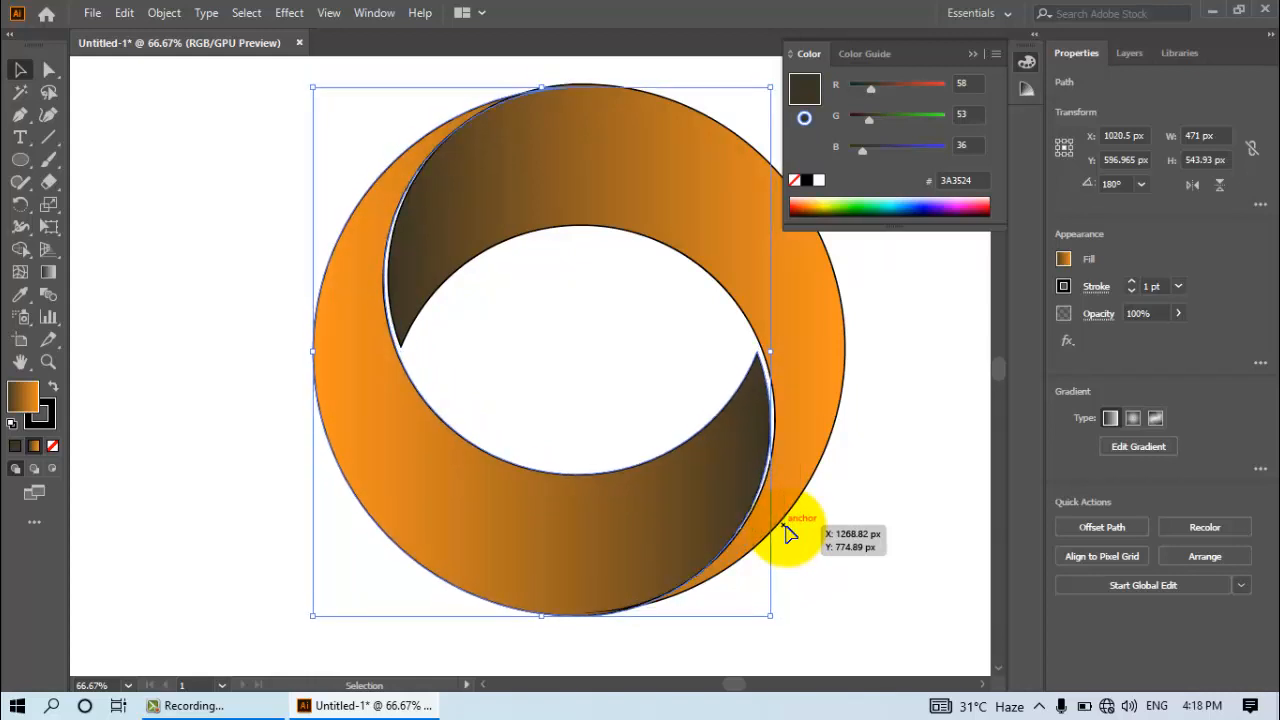
- Fine-tune the swirl copy's position to X 1025.5 px, Y 594.965 px, closing the gaps between both halves, and deselect it
{"action": "key", "text": "Right"}
{"action": "key", "text": "Right"}
{"action": "key", "text": "Right"}
{"action": "key", "text": "Right"}
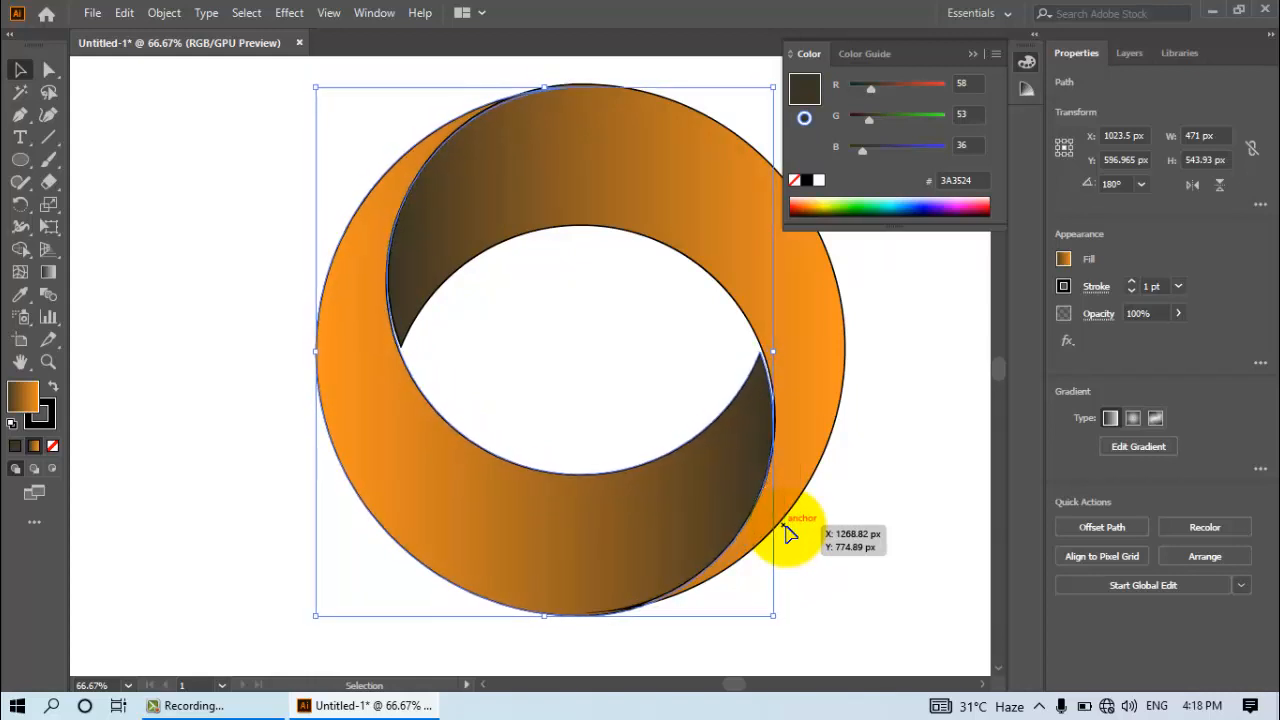
{"action": "key", "text": "Down"}
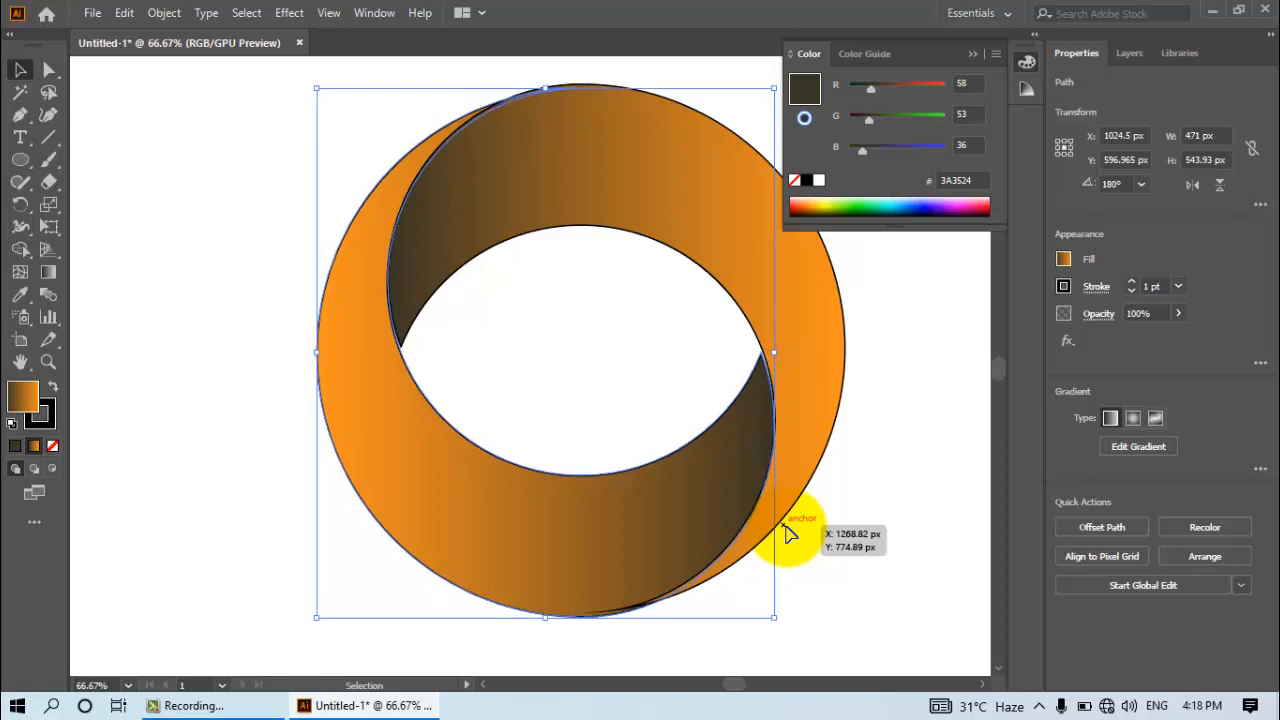
{"action": "key", "text": "Up"}
{"action": "key", "text": "Up"}
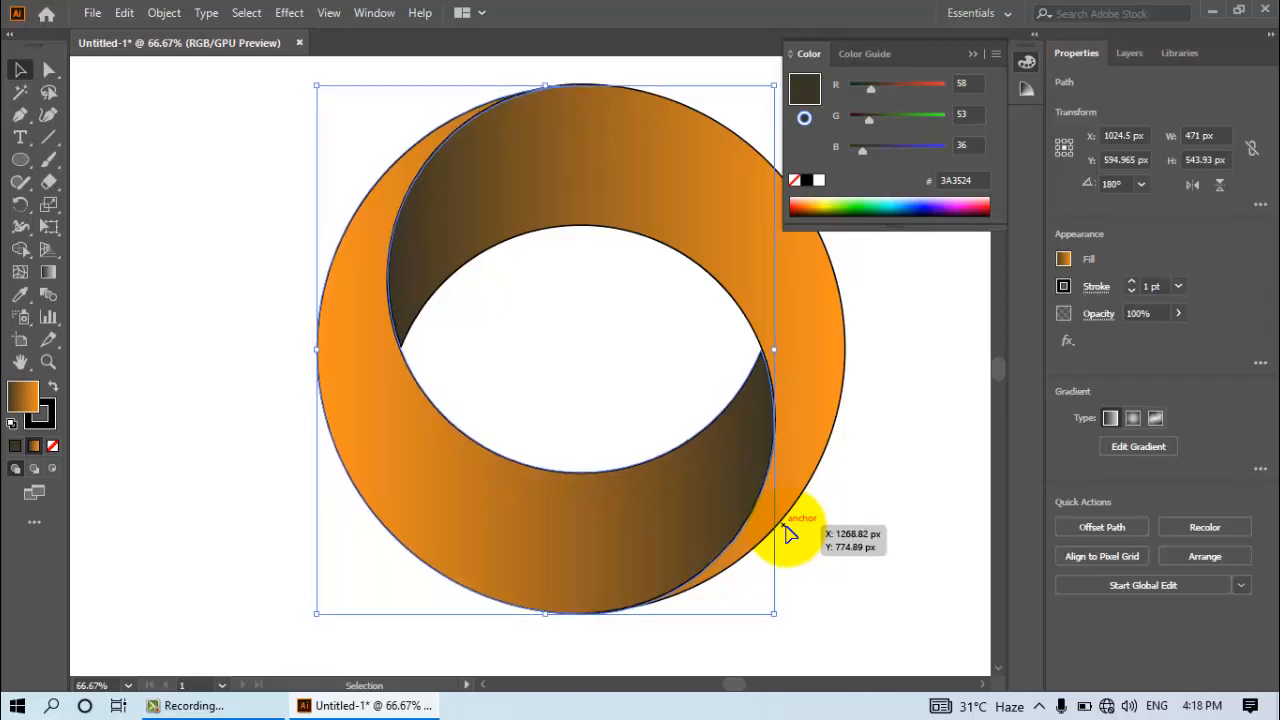
{"action": "key", "text": "Right"}
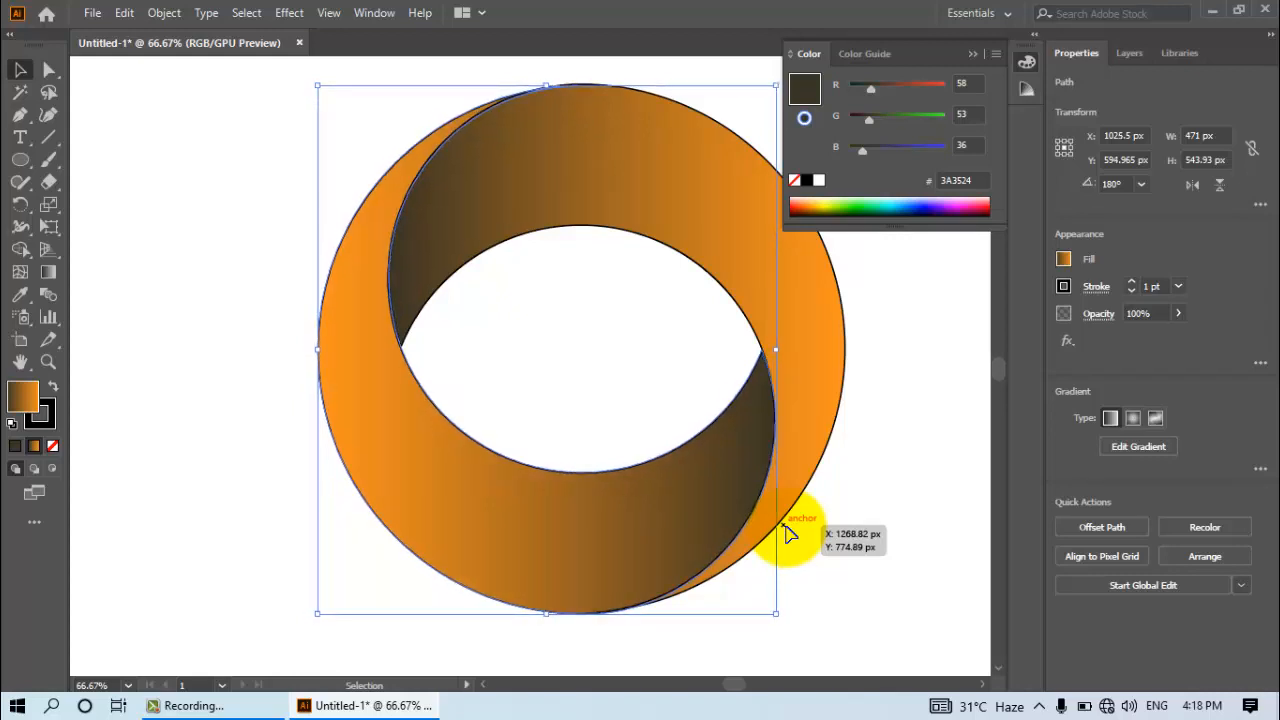
{"action": "left_click", "coordinate": [889, 502]}
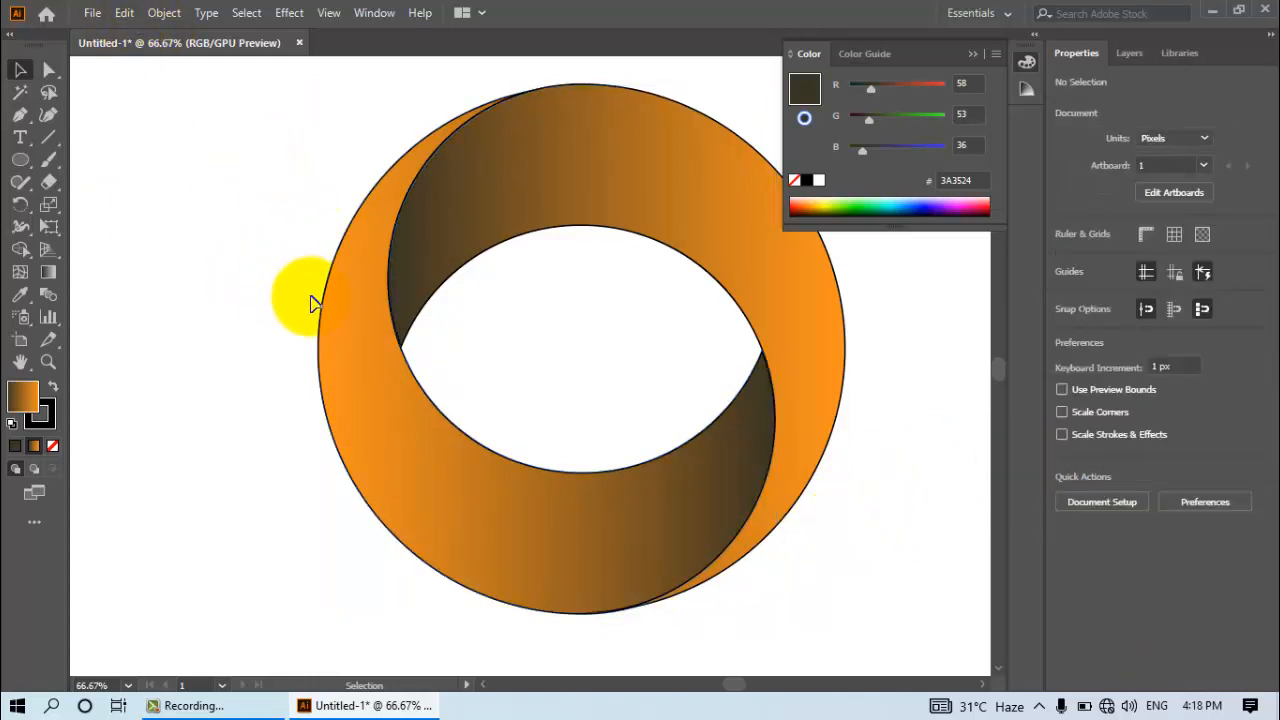
{"action": "scroll", "coordinate": [315, 315], "scroll_direction": "down", "scroll_amount": 2, "text": "alt"}
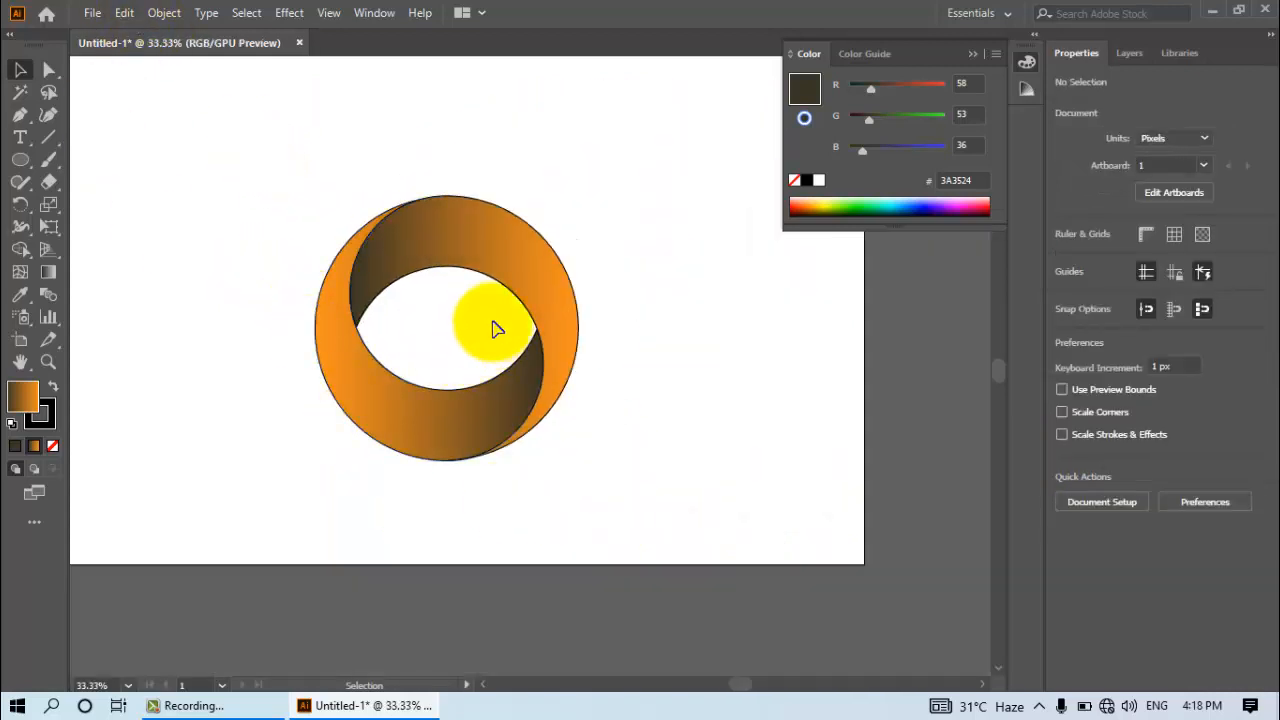
- Examine the joint between the two swirls up close and the whole ring, and collapse the Color panel
{"action": "scroll", "coordinate": [515, 350], "scroll_direction": "up", "scroll_amount": 4}
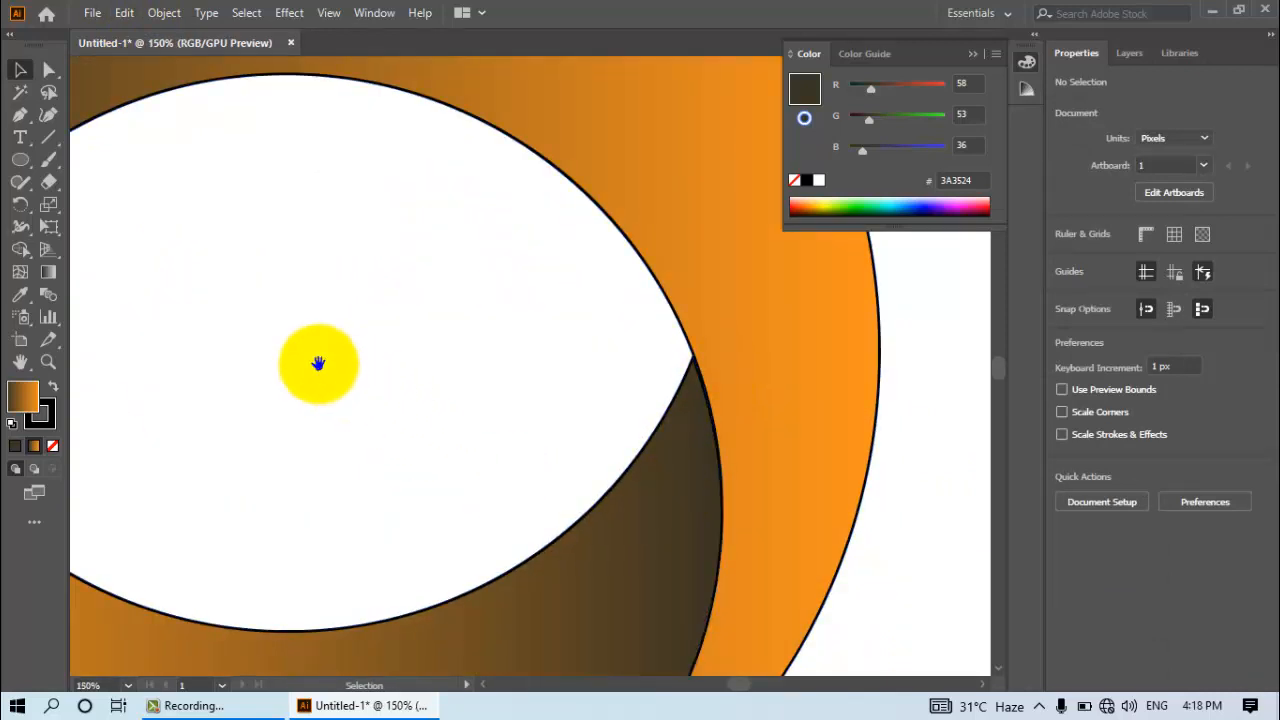
{"action": "key", "text": "space"}
{"action": "left_click_drag", "start_coordinate": [310, 317], "coordinate": [536, 577]}
{"action": "scroll", "coordinate": [536, 577], "scroll_direction": "down", "scroll_amount": 3}
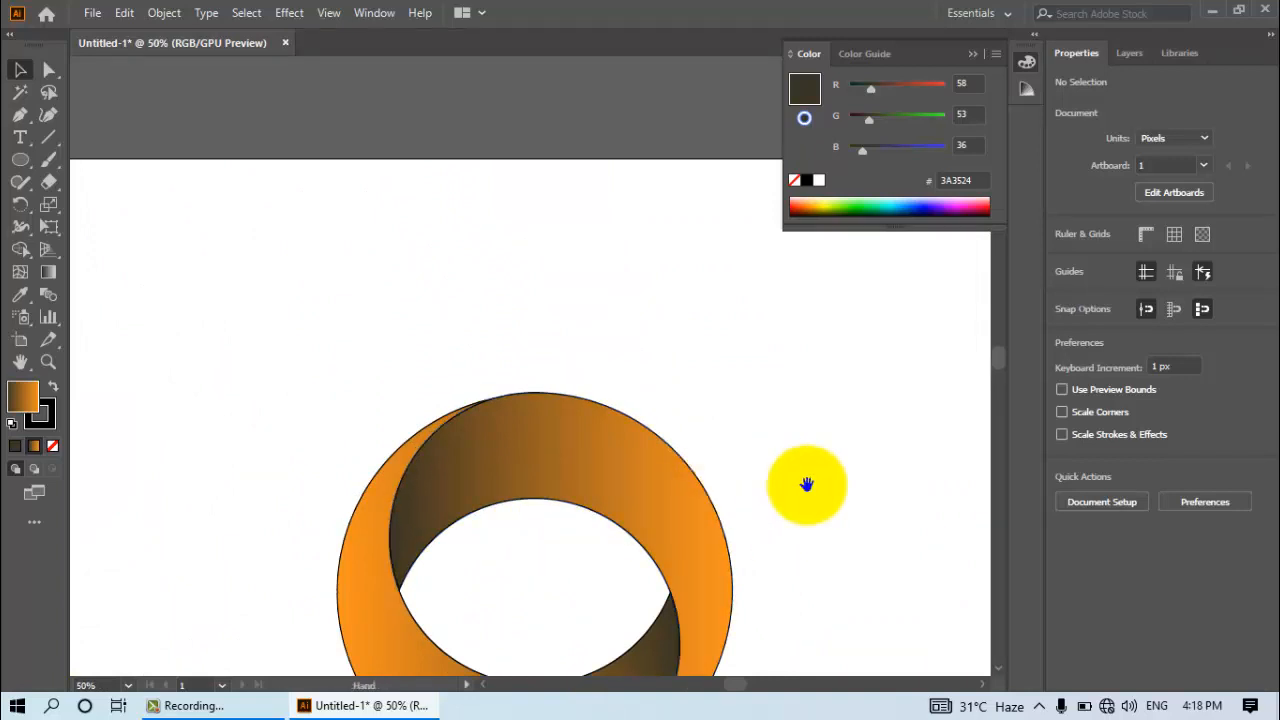
{"action": "key", "text": "space"}
{"action": "left_click_drag", "start_coordinate": [807, 486], "coordinate": [766, 300]}
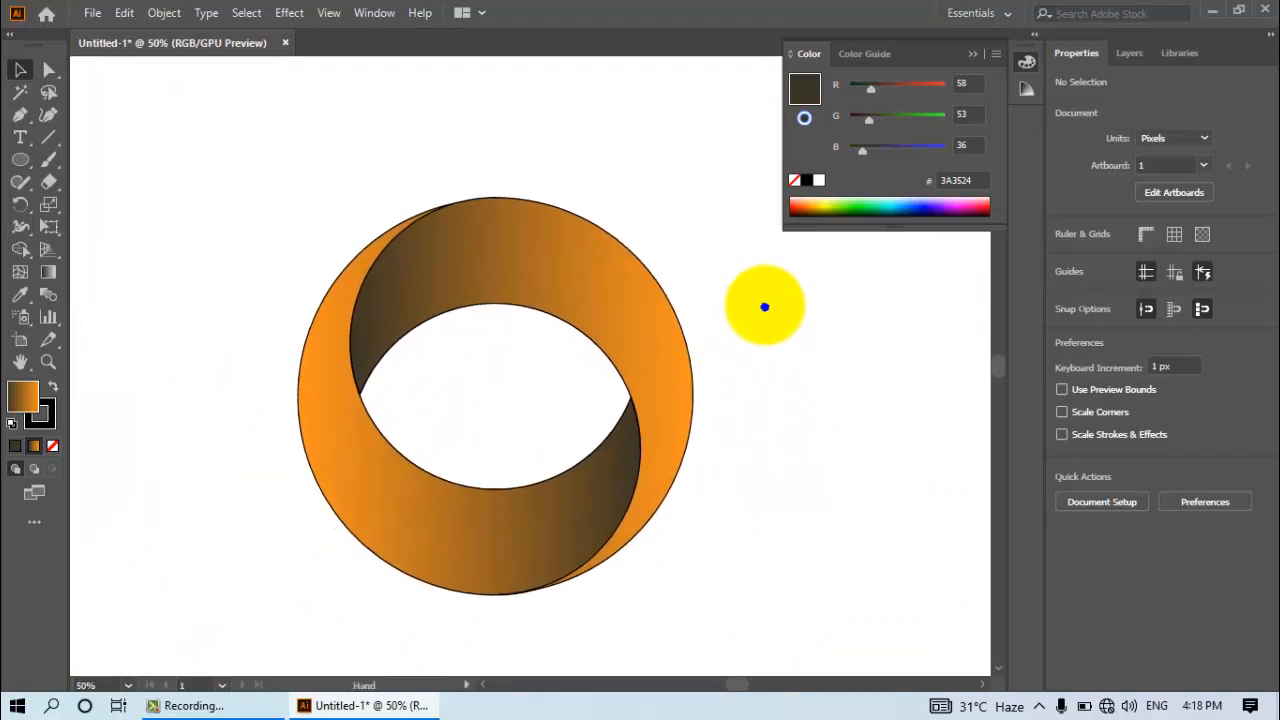
{"action": "left_click", "coordinate": [968, 53]}
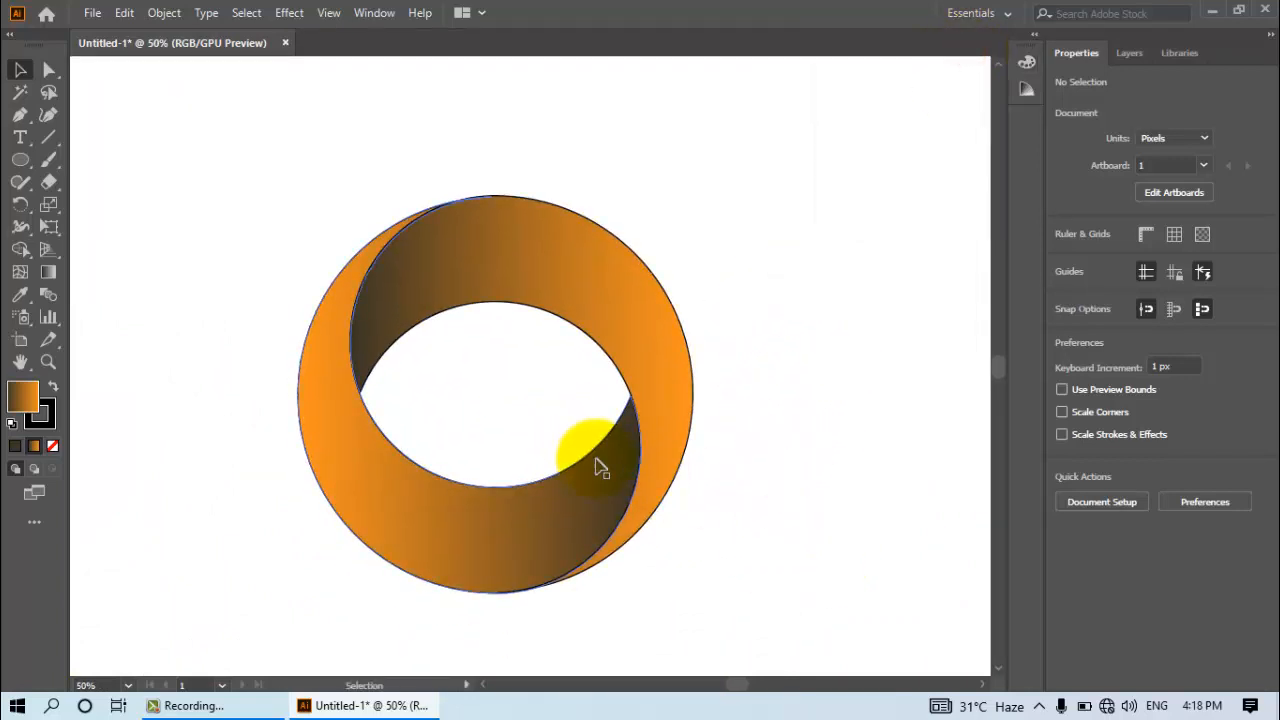
{"action": "scroll", "coordinate": [600, 467], "scroll_direction": "down", "scroll_amount": 1}
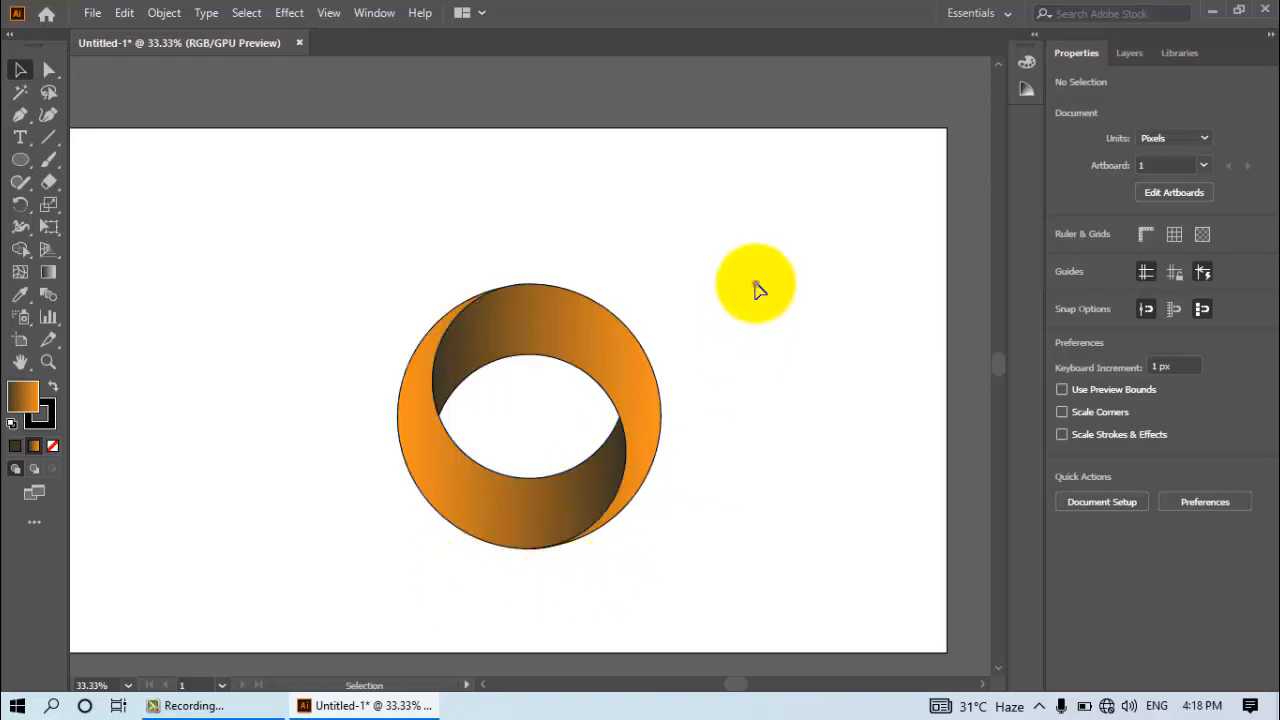
- Group the two interlocking swirls into one object
{"action": "left_click_drag", "start_coordinate": [756, 287], "coordinate": [360, 530]}
{"action": "right_click", "coordinate": [457, 467]}
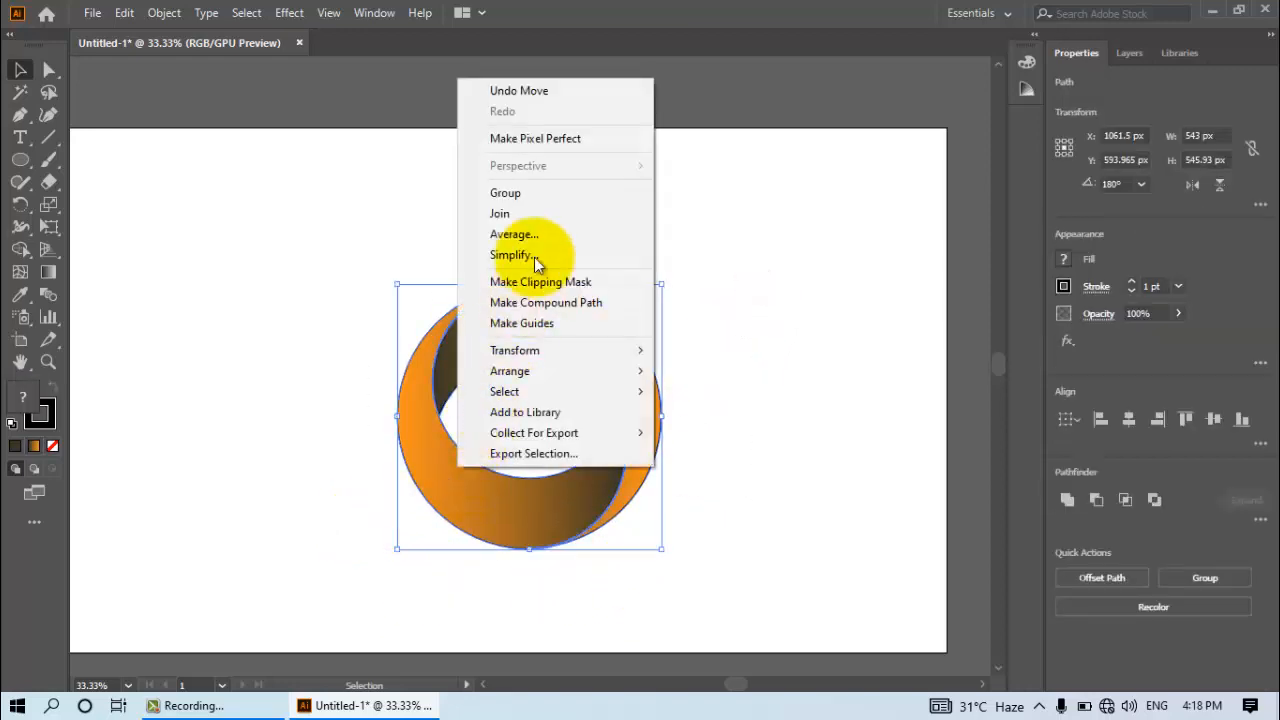
{"action": "left_click", "coordinate": [536, 193]}
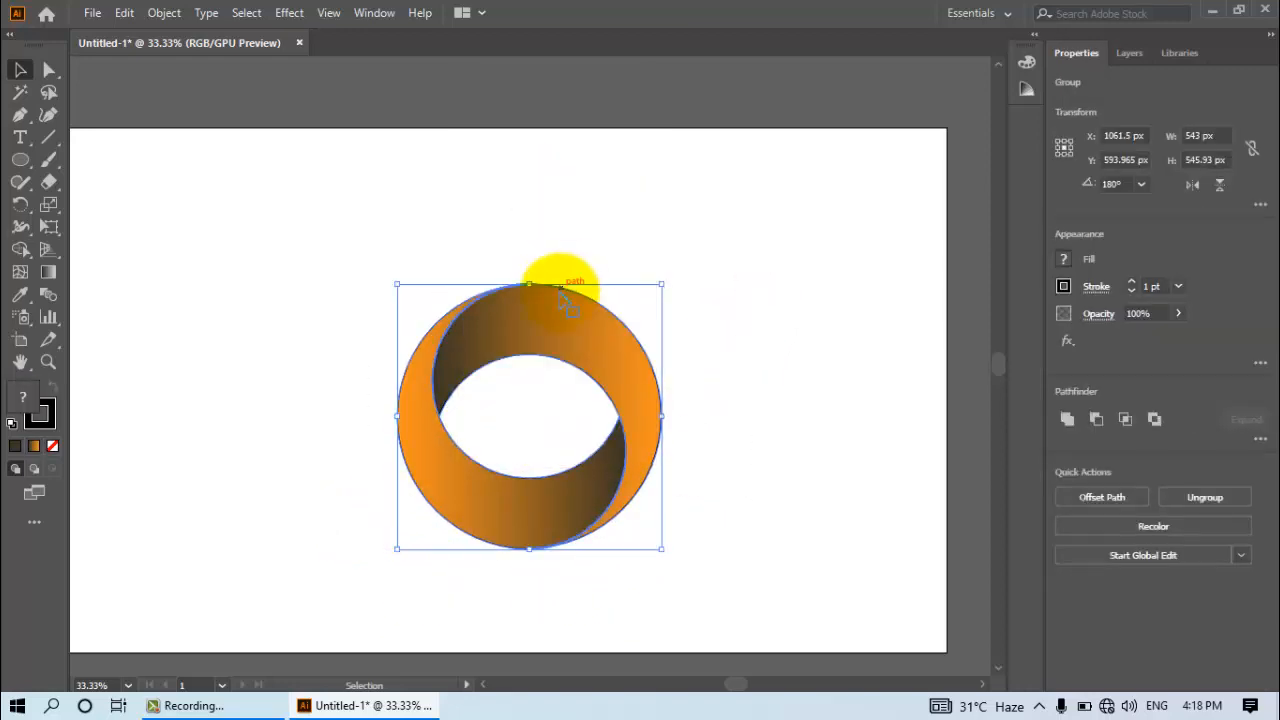
- Move the swirl group up and slightly left to about X 1028.5 px, nudge it a little higher on the artboard, and deselect it
{"action": "left_click_drag", "start_coordinate": [557, 308], "coordinate": [541, 269]}
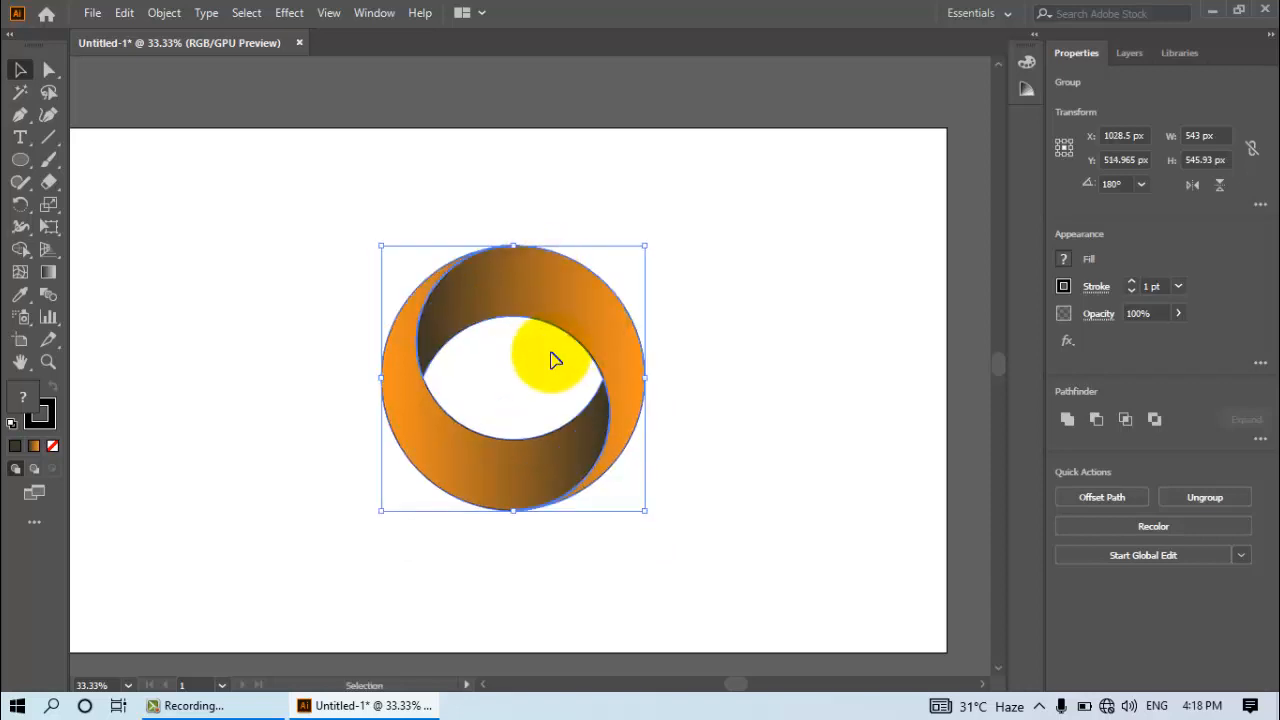
{"action": "key", "text": "ctrl+minus"}
{"action": "left_click", "coordinate": [502, 517]}
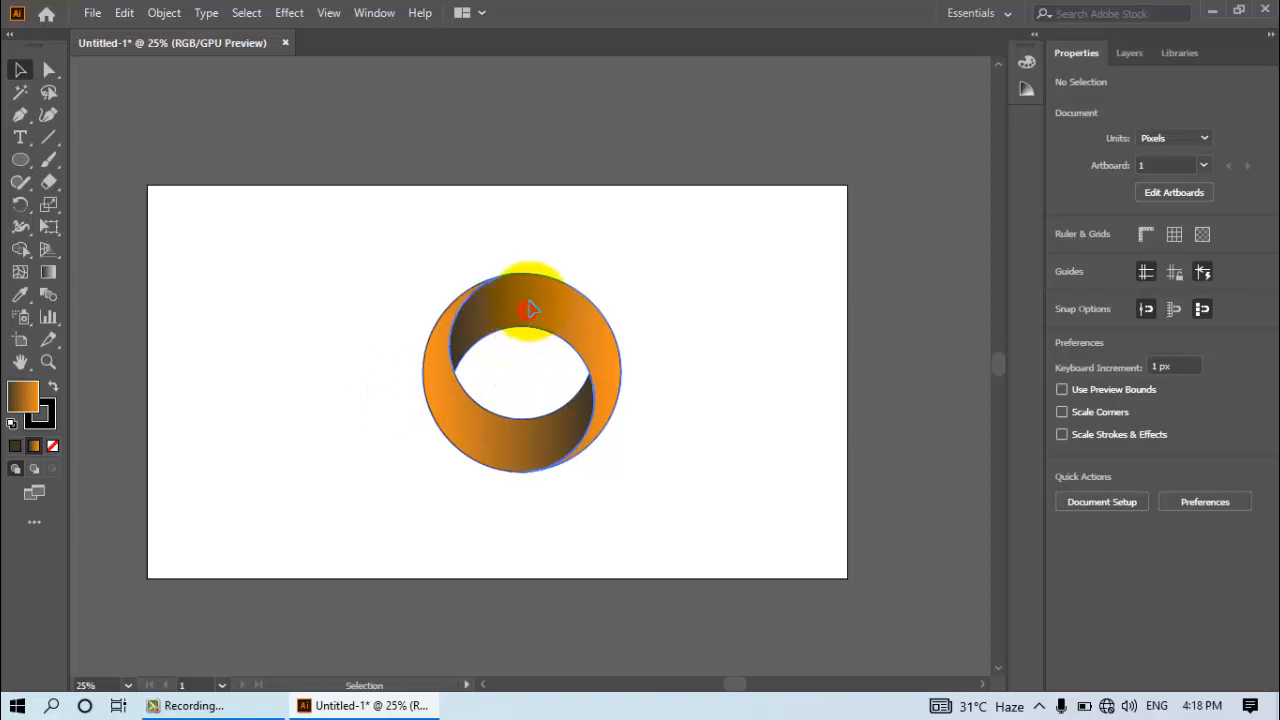
{"action": "left_click_drag", "start_coordinate": [529, 309], "coordinate": [527, 300]}
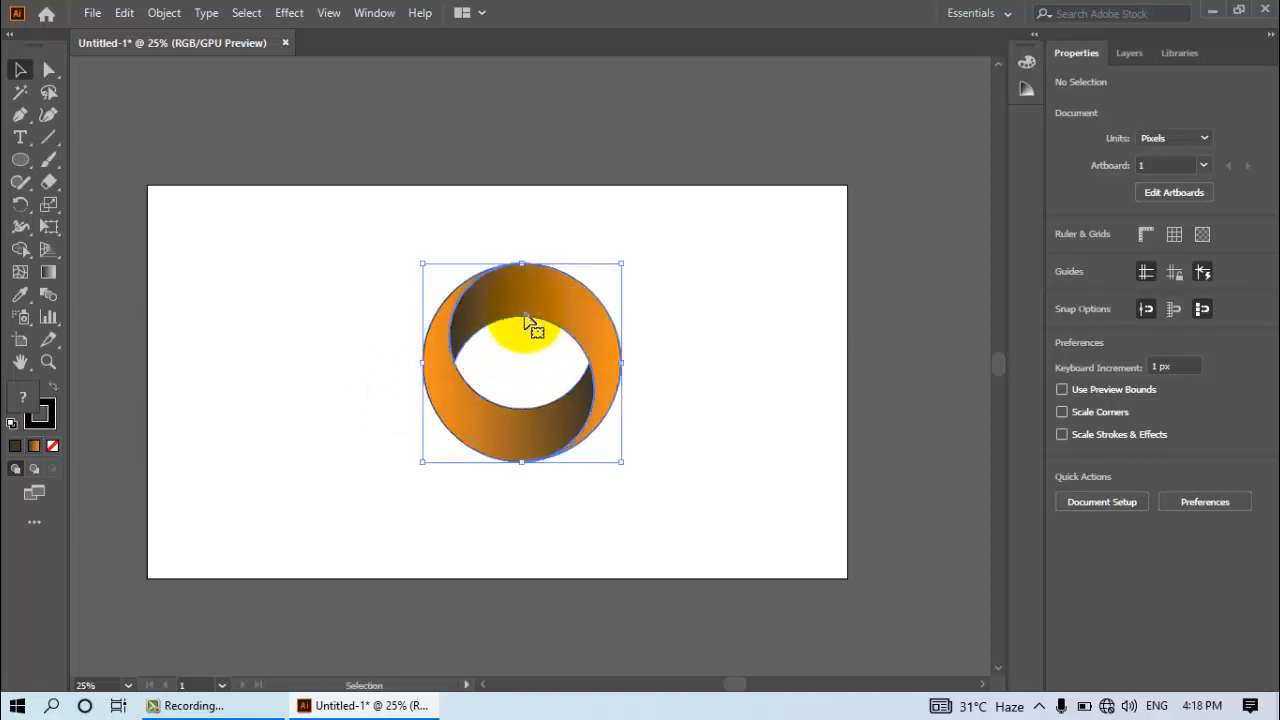
{"action": "left_click", "coordinate": [700, 372]}
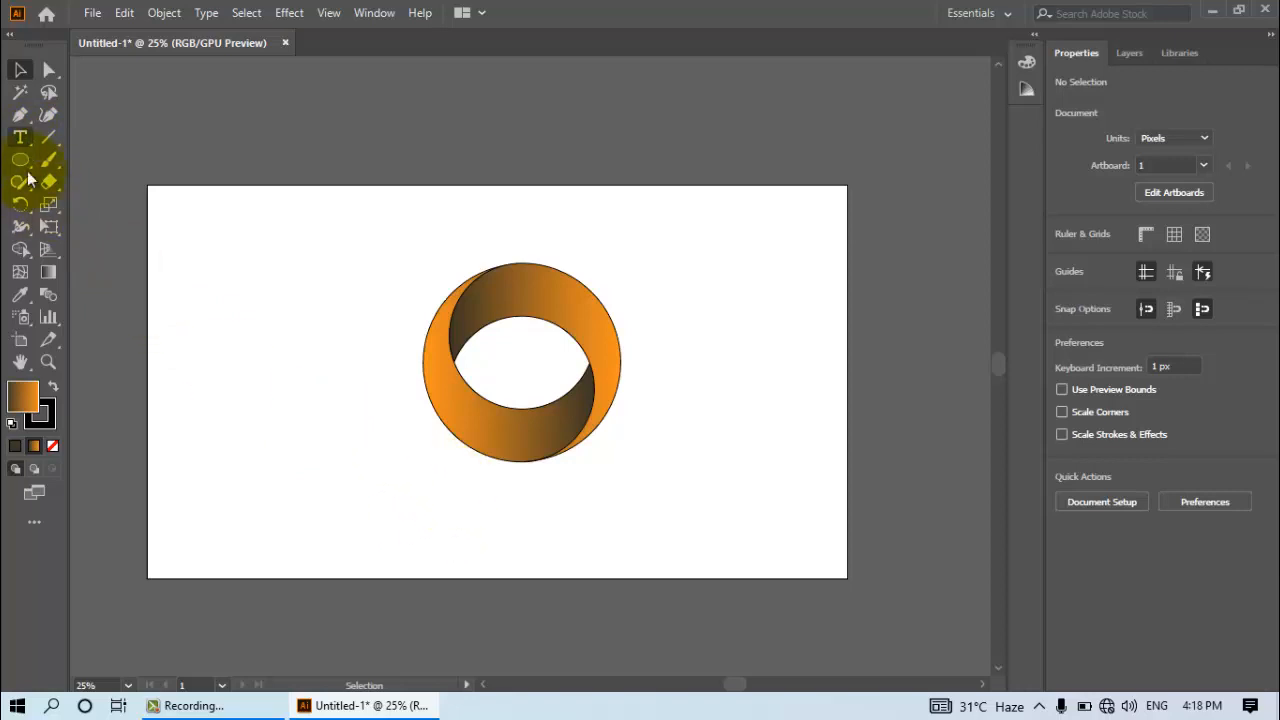
- Add an area text frame about 620 × 111 px just below the ring, replacing the placeholder text with "Hameed IT"
{"action": "left_click_drag", "start_coordinate": [20, 137], "coordinate": [84, 140]}
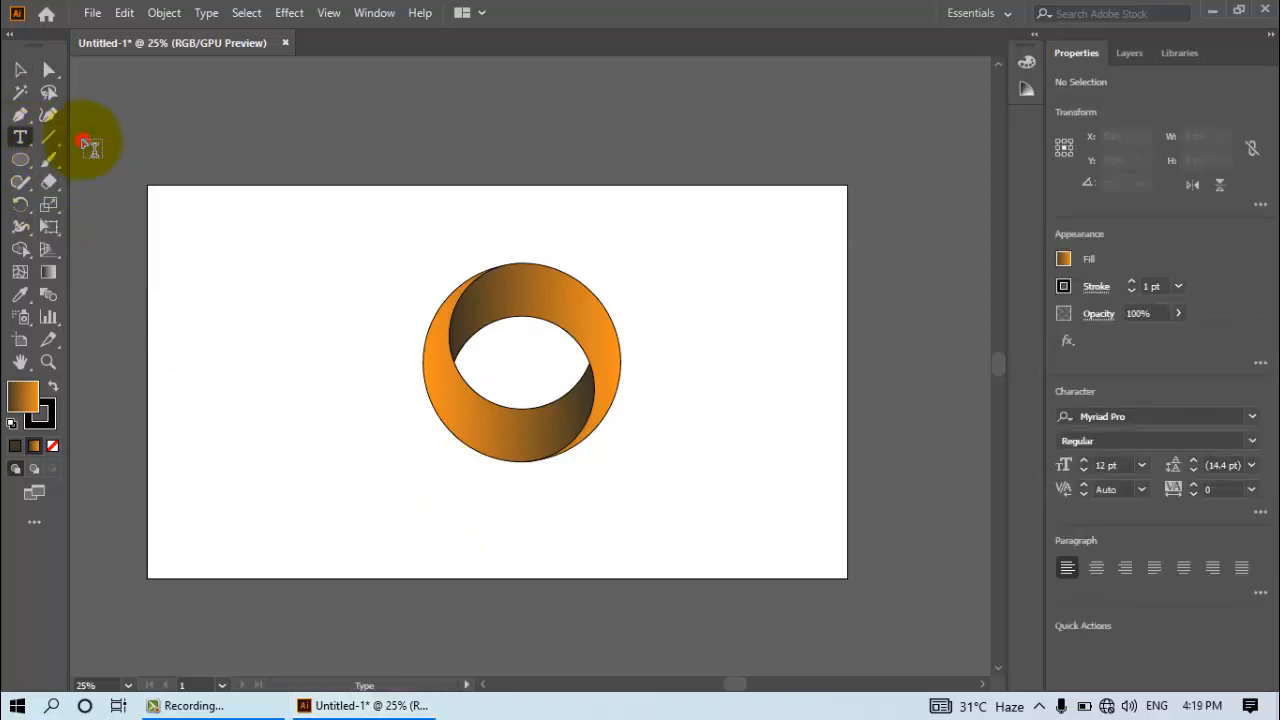
{"action": "left_click_drag", "start_coordinate": [428, 472], "coordinate": [651, 512]}
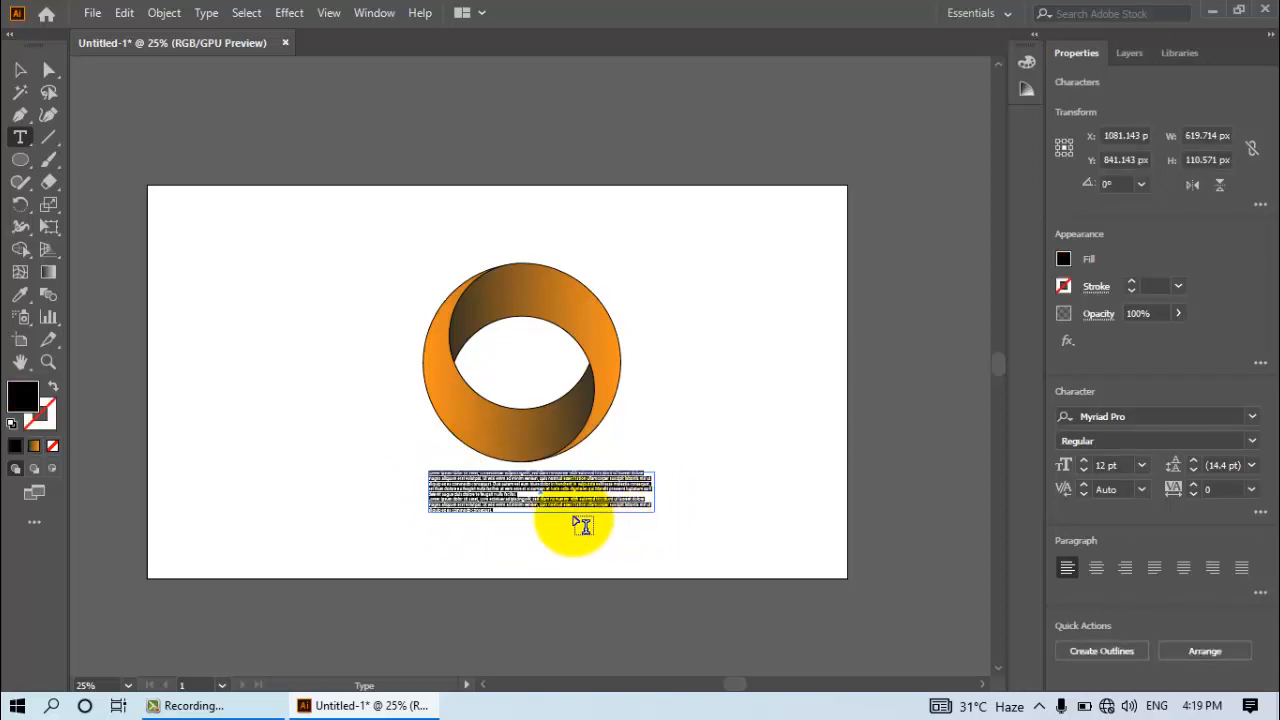
{"action": "key", "text": "BackSpace"}
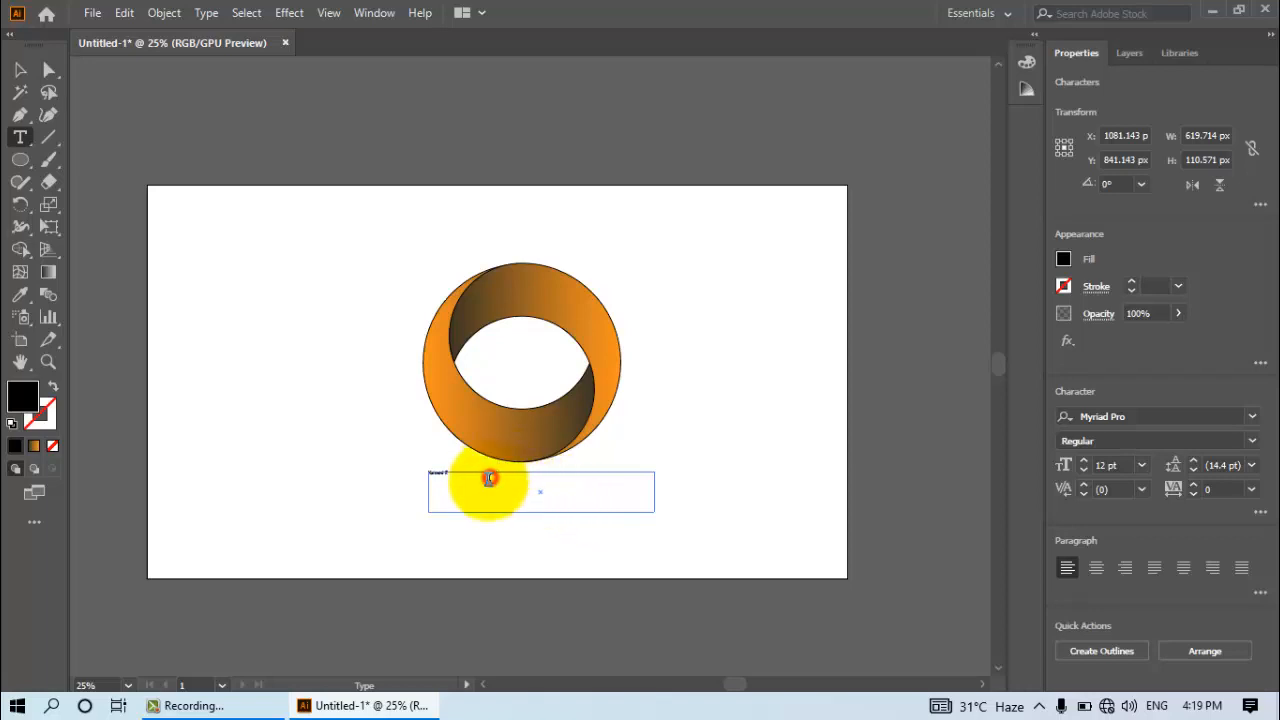
- Set the "Hameed IT" text to 72 pt and centre-align it within its frame
{"action": "left_click_drag", "start_coordinate": [489, 478], "coordinate": [414, 486]}
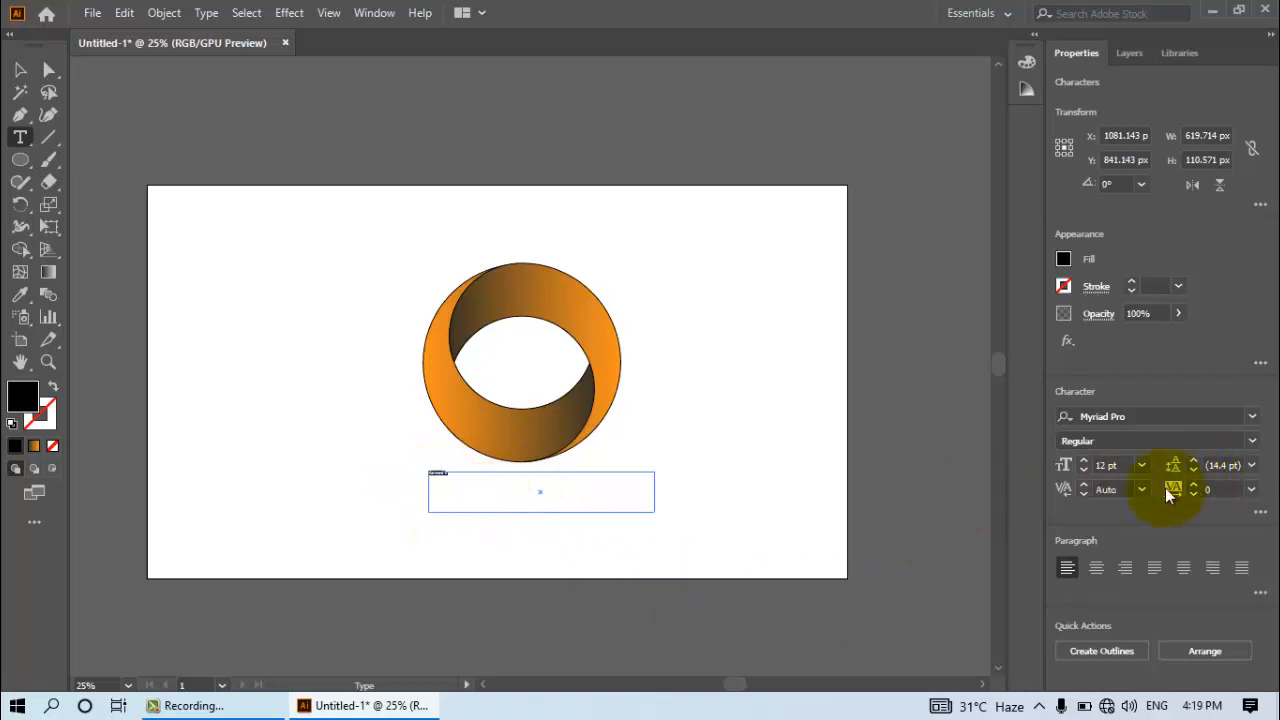
{"action": "left_click", "coordinate": [1144, 467]}
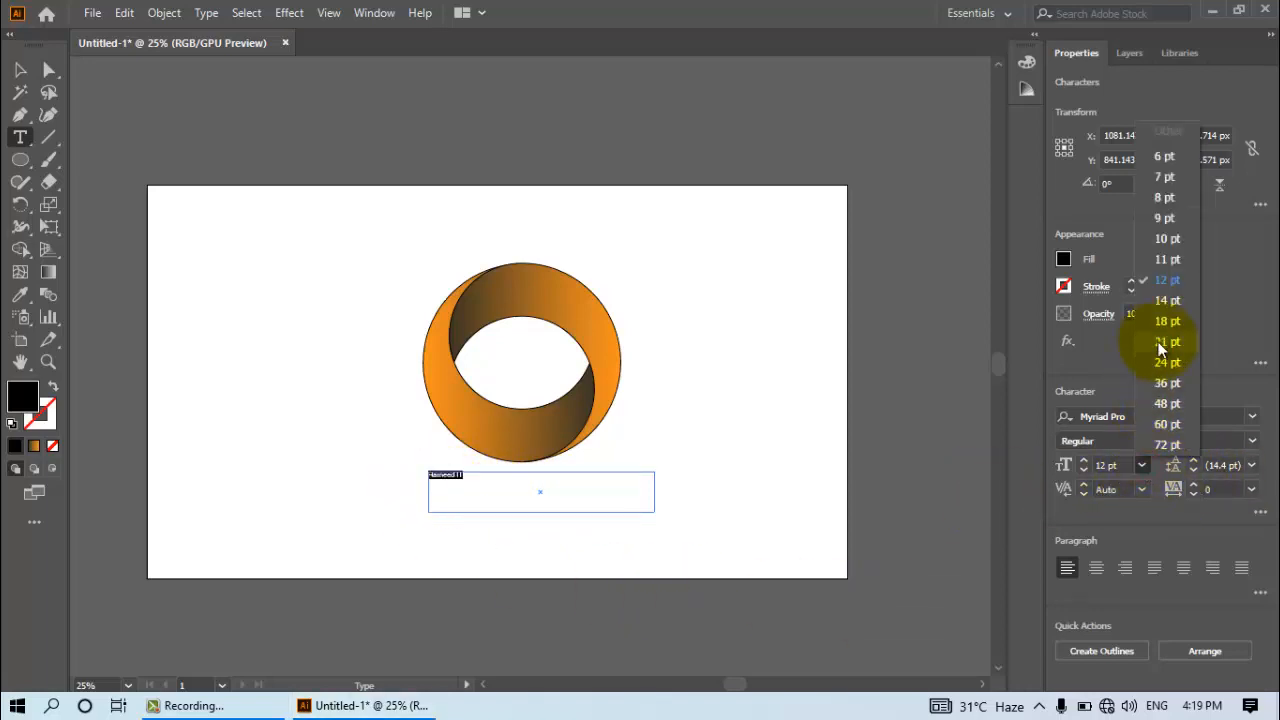
{"action": "left_click", "coordinate": [1168, 445]}
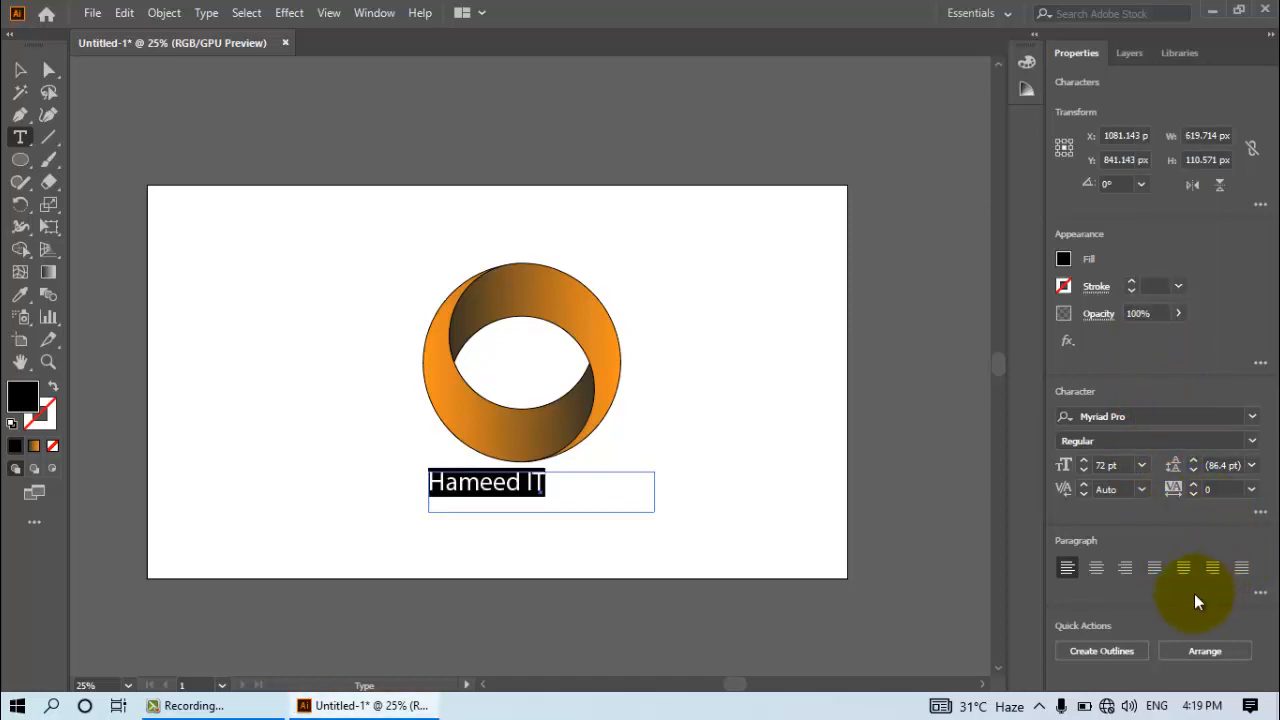
{"action": "left_click", "coordinate": [1100, 572]}
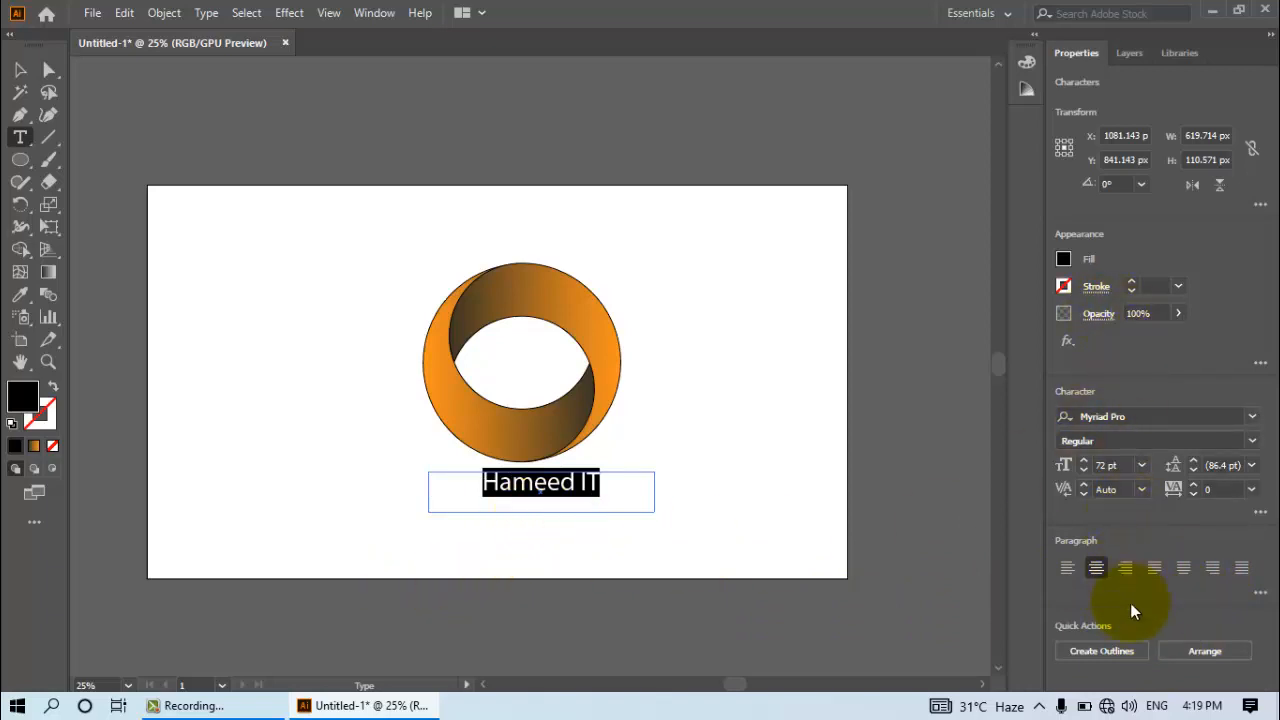
- Preview several fonts on the "Hameed IT" text, apply Ravie, and deselect the lettering
{"action": "left_click", "coordinate": [1252, 416]}
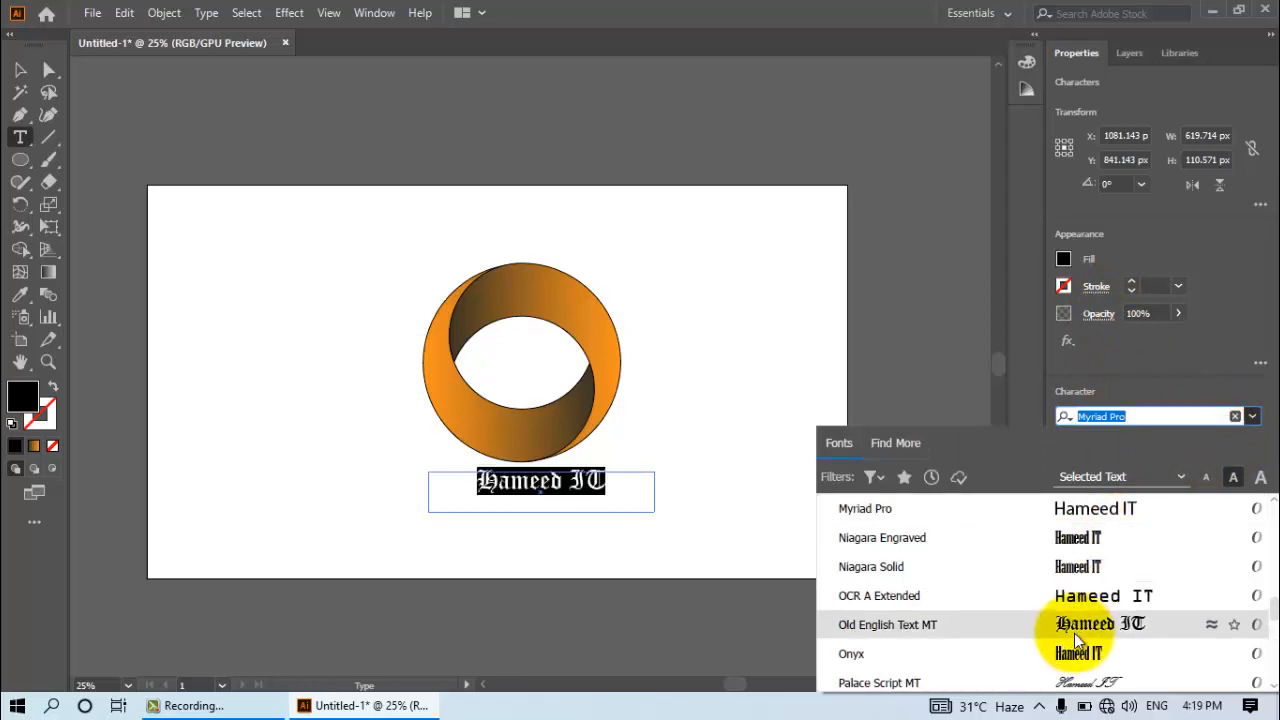
{"action": "scroll", "coordinate": [1080, 650], "scroll_direction": "down", "scroll_amount": 1}
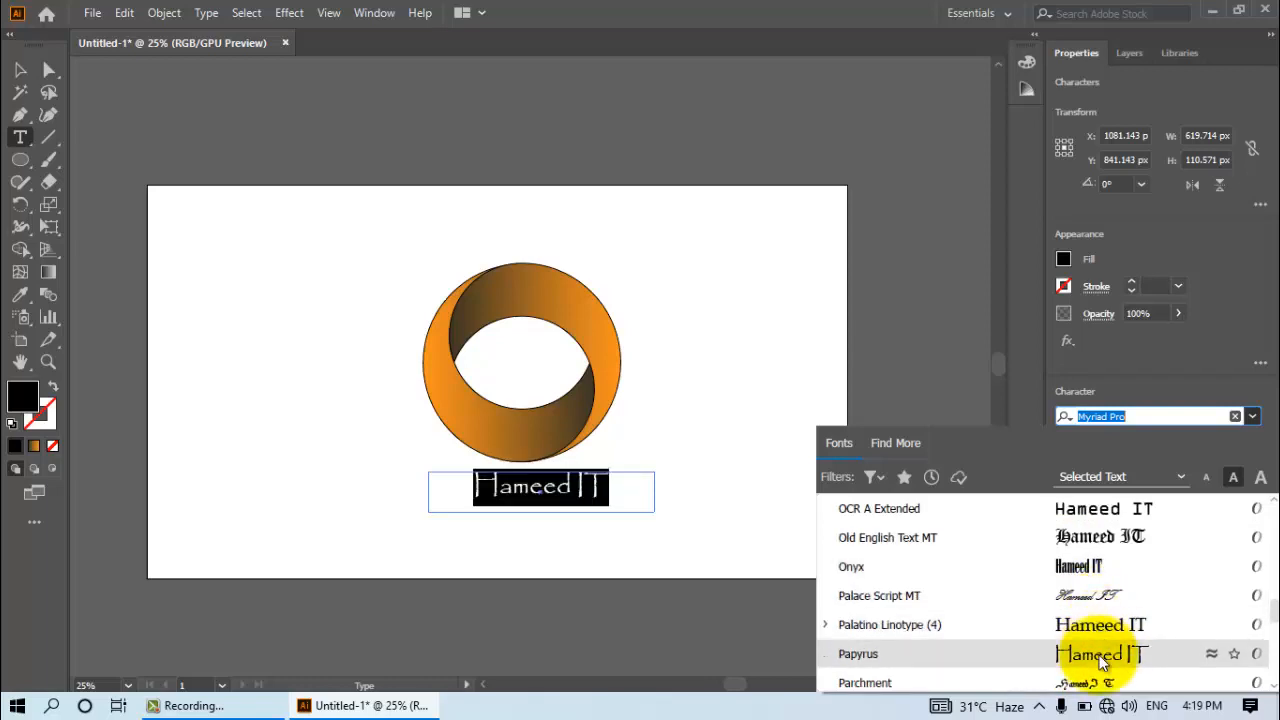
{"action": "scroll", "coordinate": [1100, 660], "scroll_direction": "down", "scroll_amount": 1}
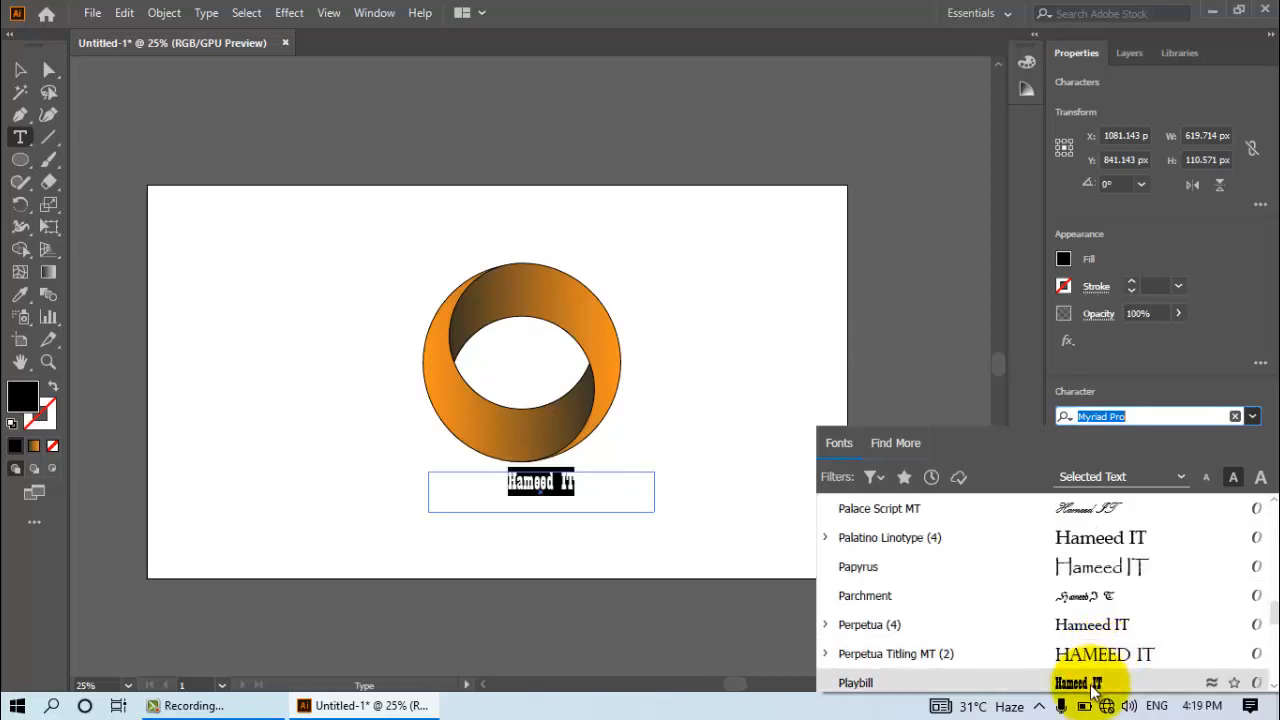
{"action": "scroll", "coordinate": [1090, 686], "scroll_direction": "down", "scroll_amount": 1}
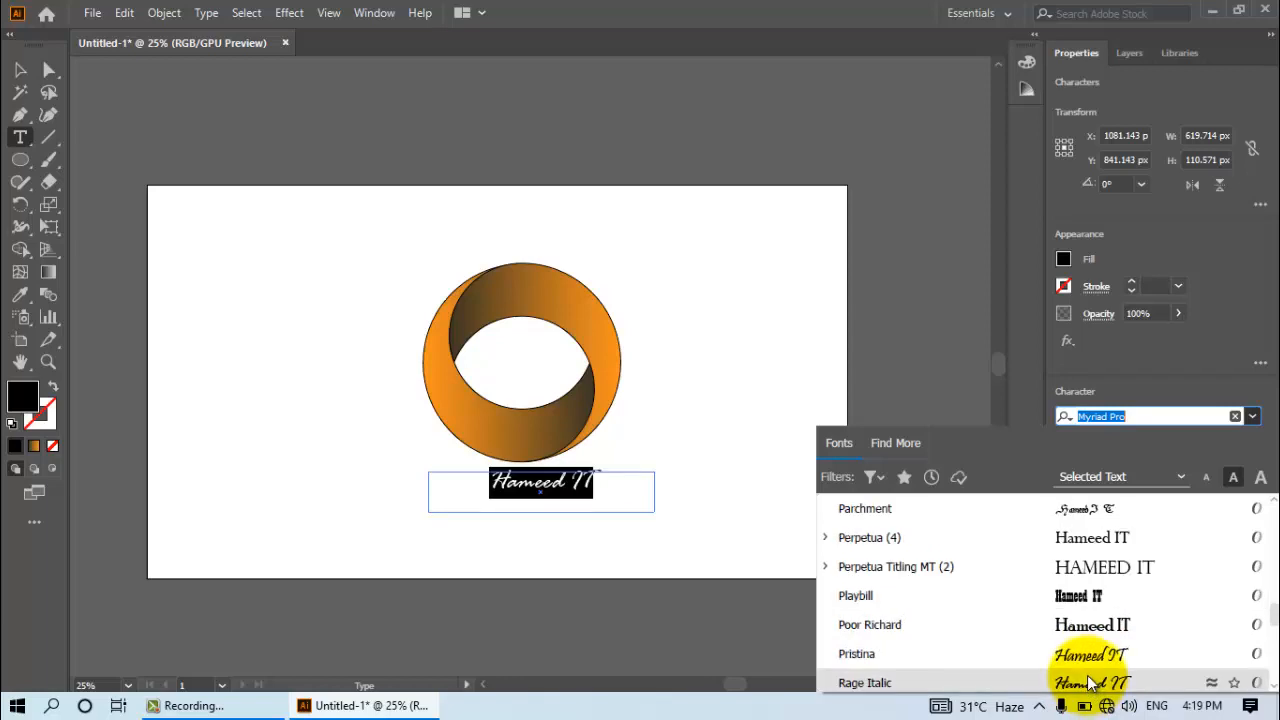
{"action": "scroll", "coordinate": [1100, 665], "scroll_direction": "down", "scroll_amount": 2}
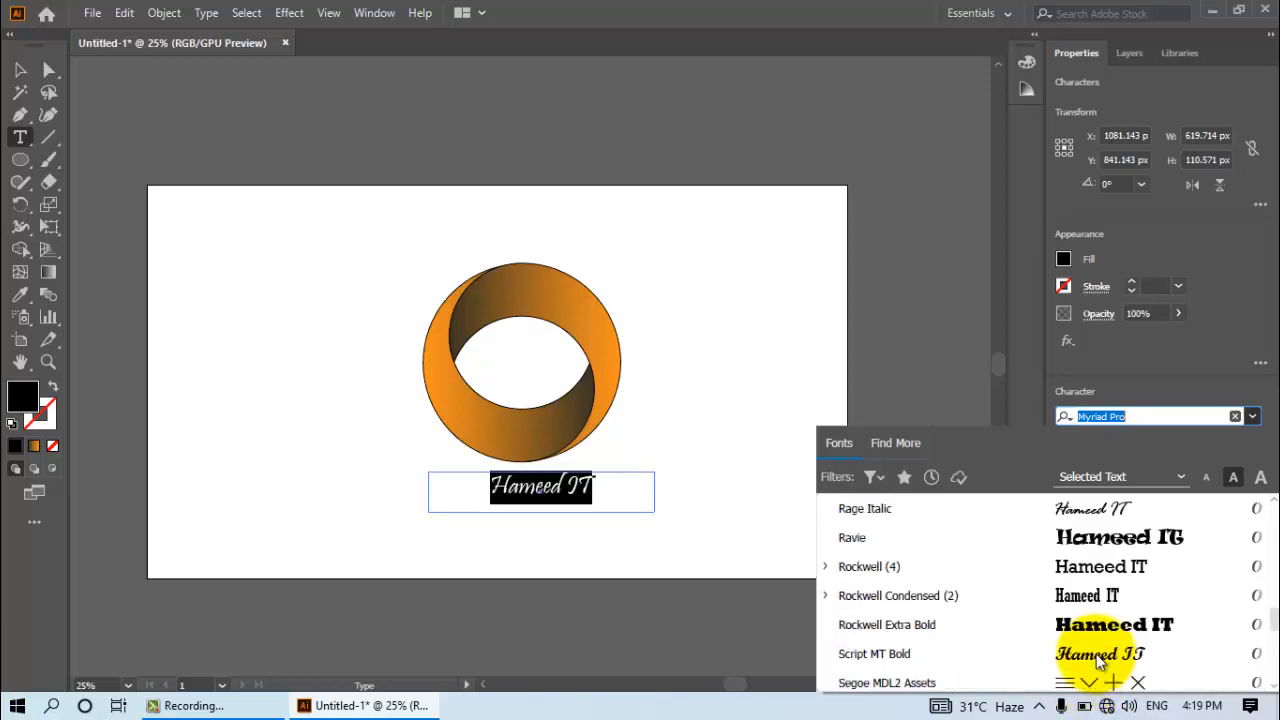
{"action": "left_click", "coordinate": [1110, 537]}
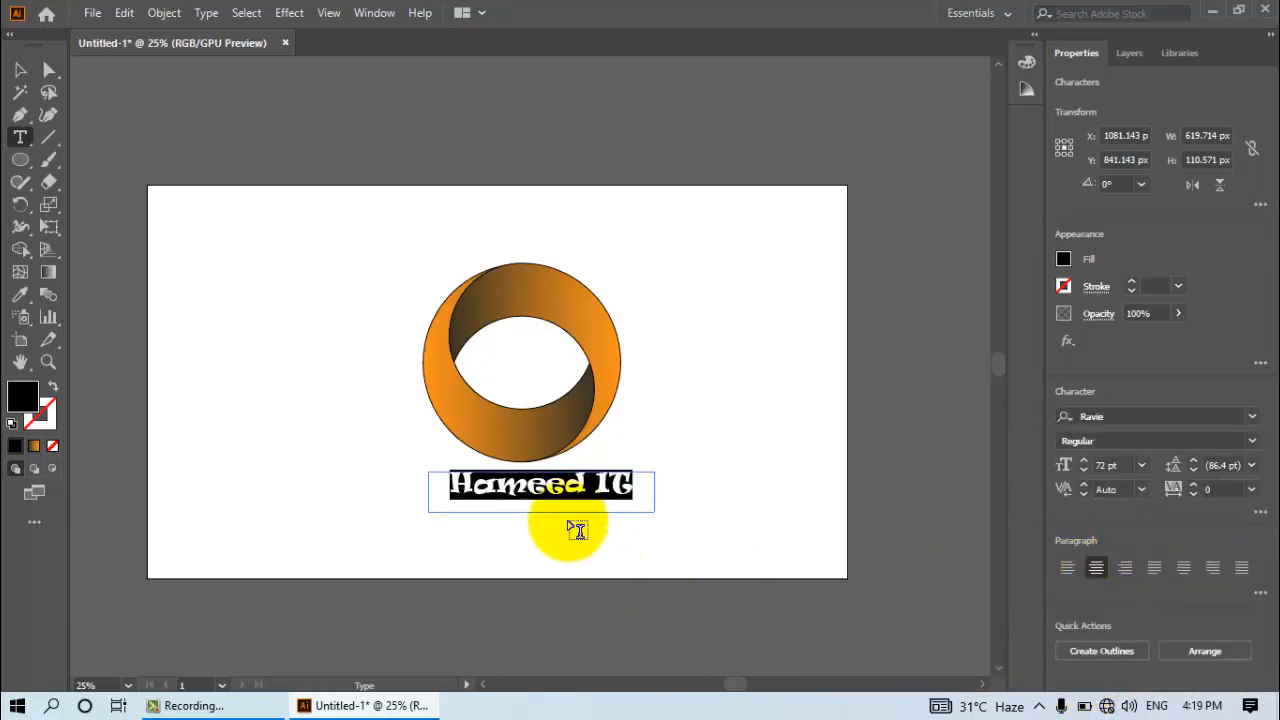
{"action": "left_click", "coordinate": [567, 512]}
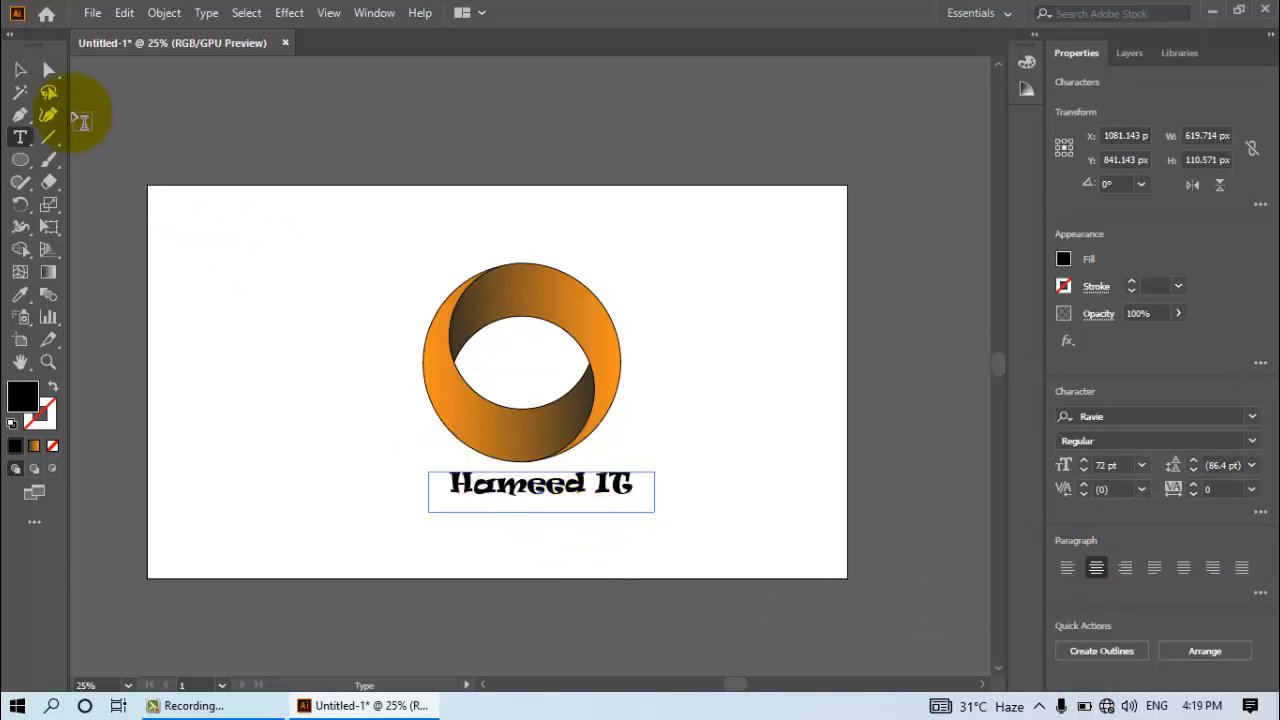
- Shift the text frame left to about X 1053 px beneath the ring, fill all its lettering with an orange swatch, and deselect it
{"action": "left_click", "coordinate": [20, 70]}
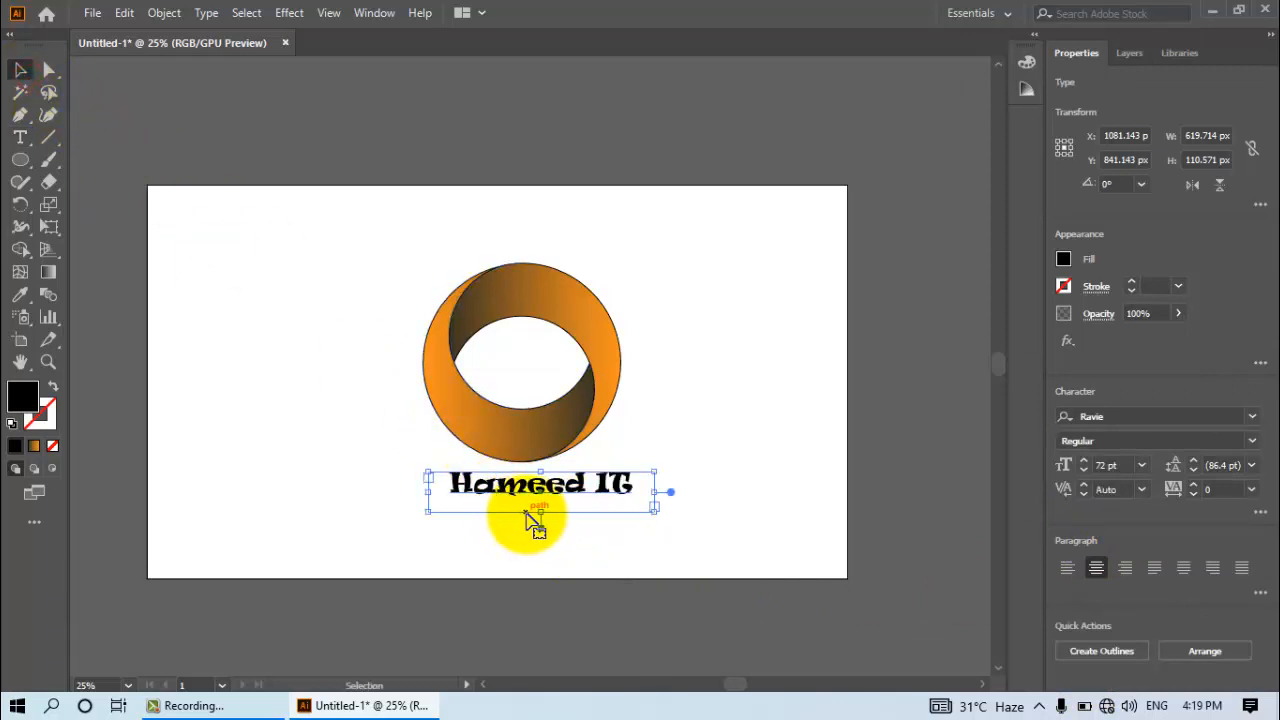
{"action": "double_click", "coordinate": [608, 478]}
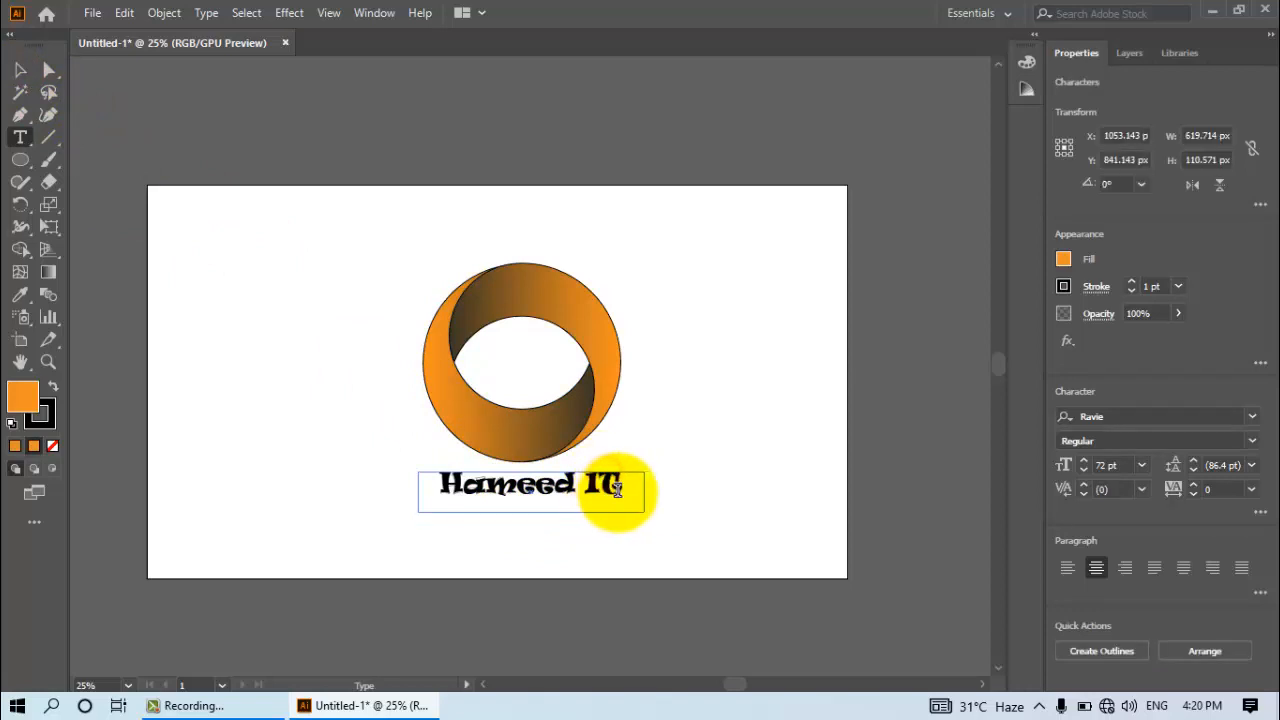
{"action": "left_click_drag", "start_coordinate": [632, 487], "coordinate": [479, 487]}
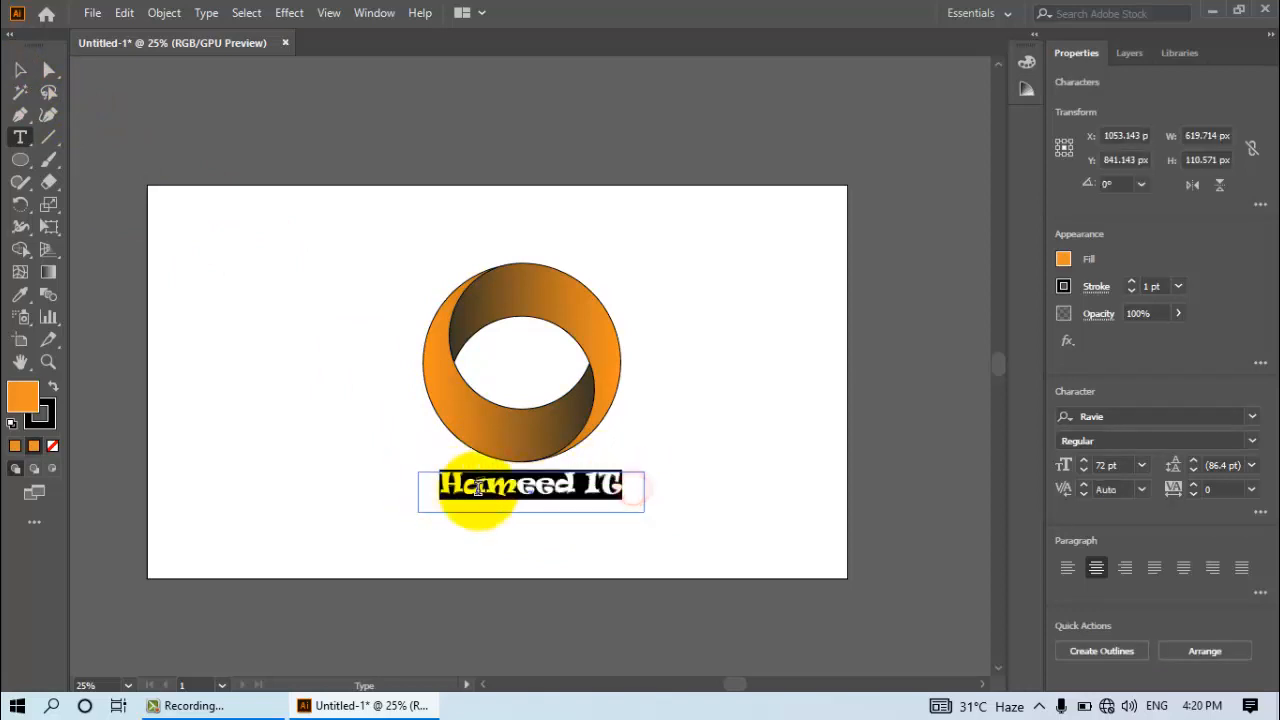
{"action": "left_click", "coordinate": [1066, 265]}
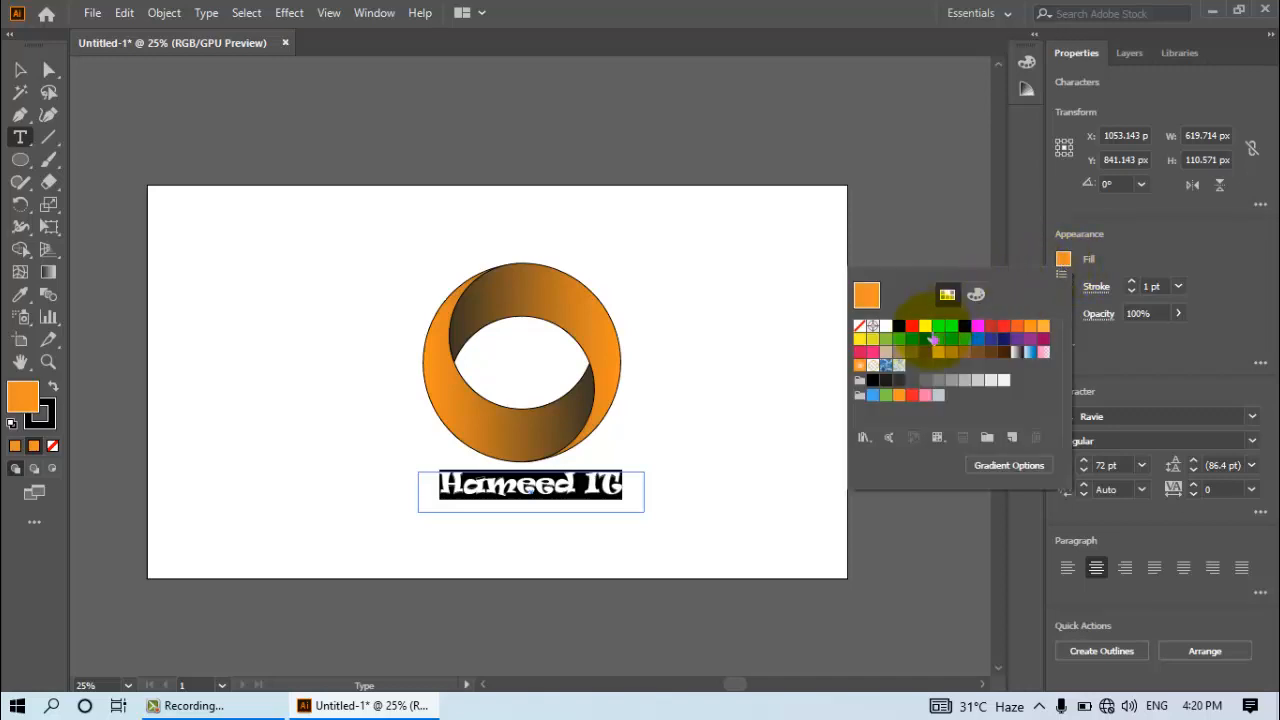
{"action": "left_click", "coordinate": [1030, 330]}
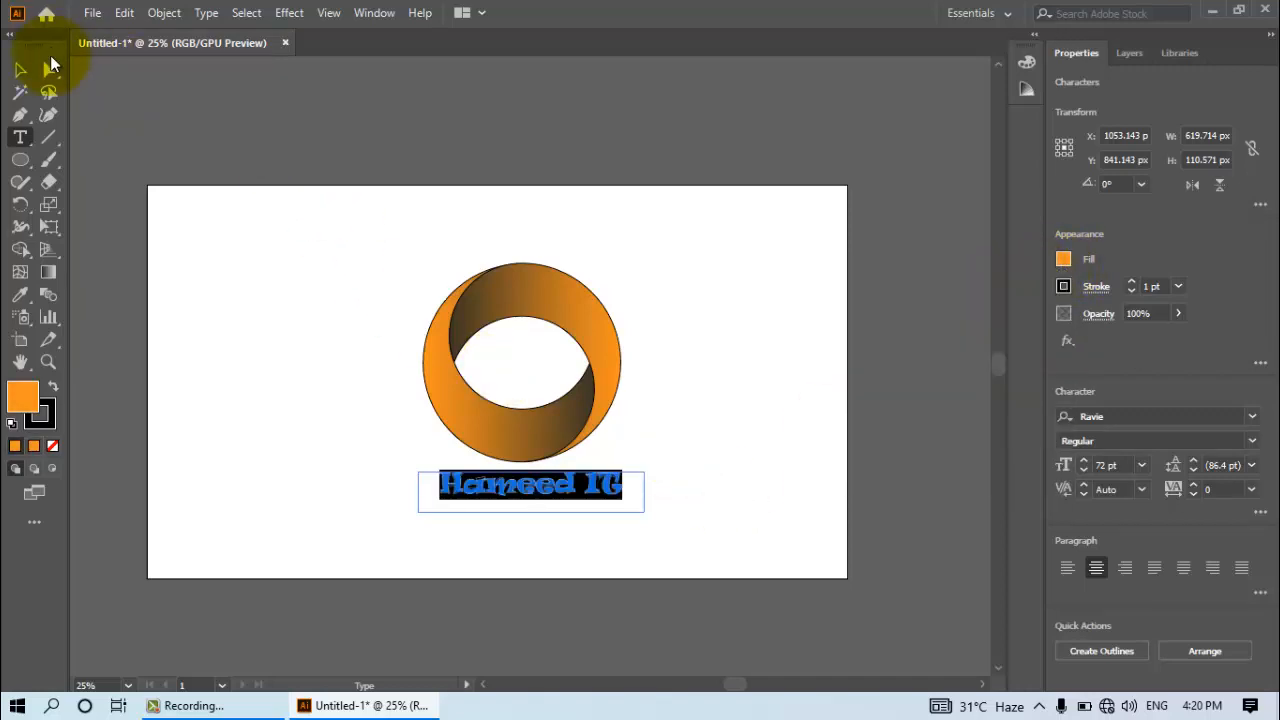
{"action": "left_click", "coordinate": [20, 69]}
{"action": "left_click", "coordinate": [736, 457]}
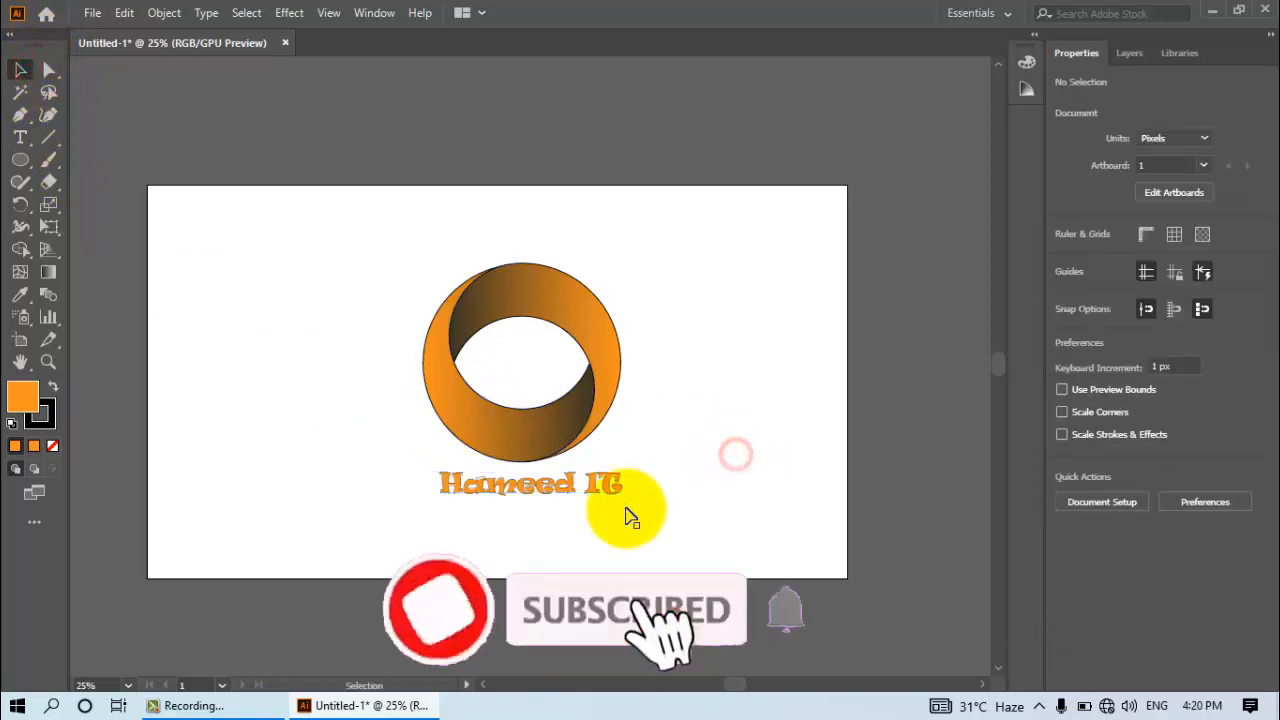
- Export the logo to the Desktop as a JPEG named "hameed it", keeping RGB, quality 8 (Maximum) and 72 ppi
{"action": "left_click", "coordinate": [92, 12]}
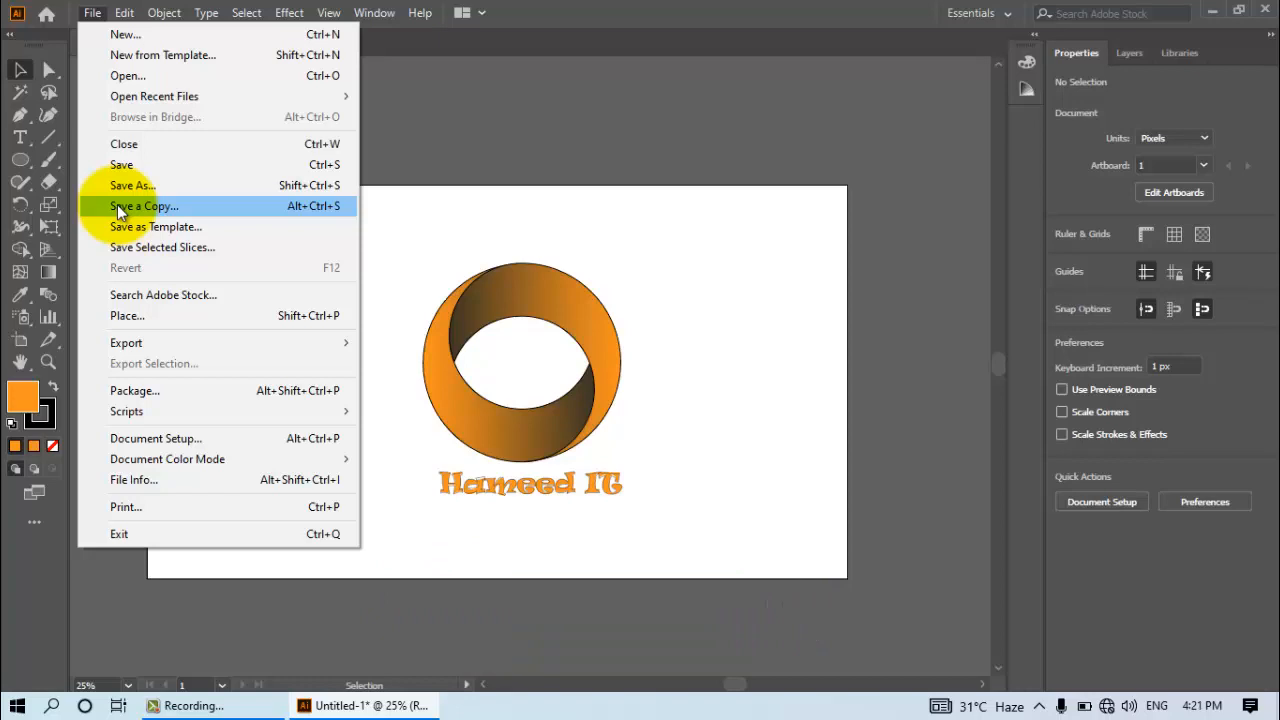
{"action": "mouse_move", "coordinate": [137, 345]}
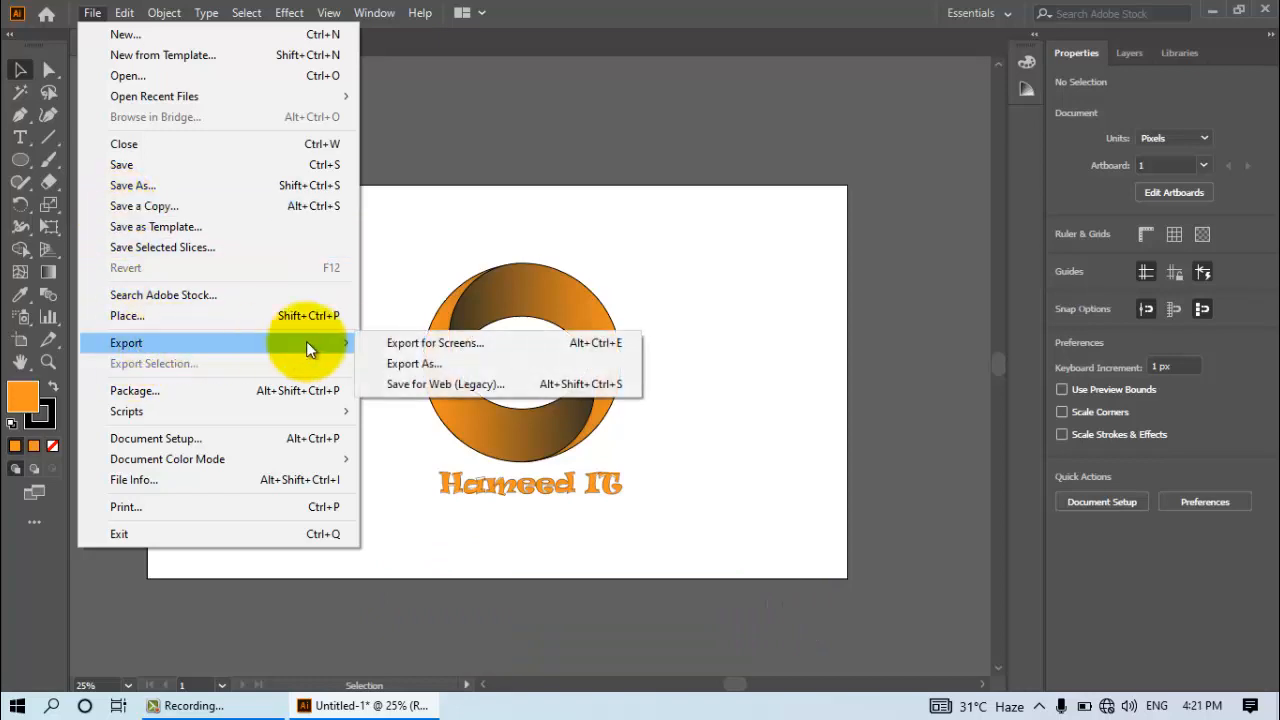
{"action": "left_click", "coordinate": [422, 366]}
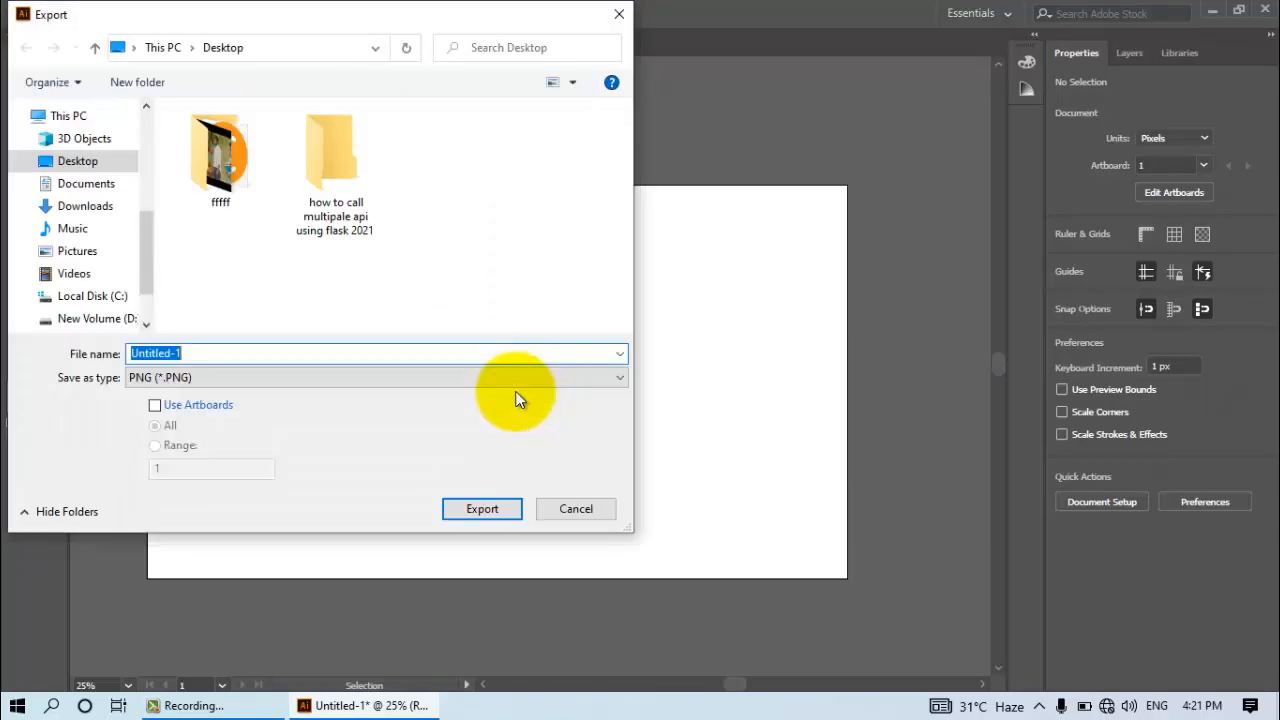
{"action": "left_click", "coordinate": [197, 377]}
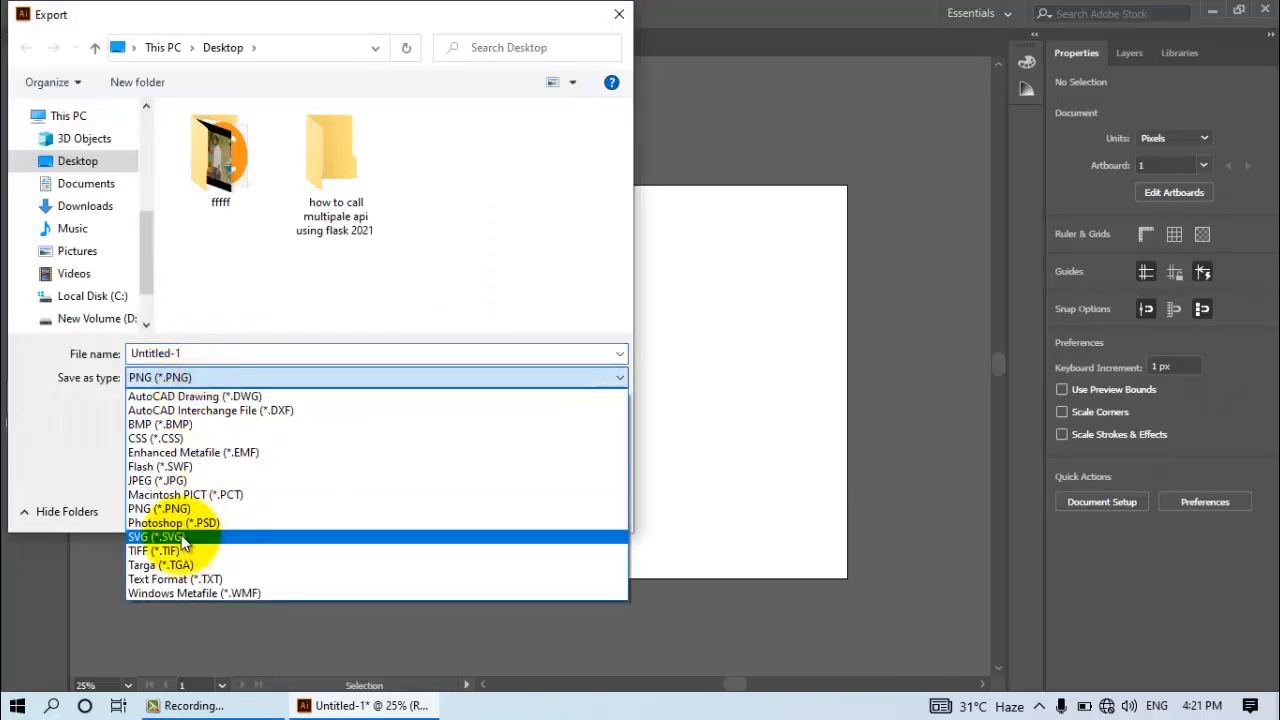
{"action": "left_click", "coordinate": [170, 480]}
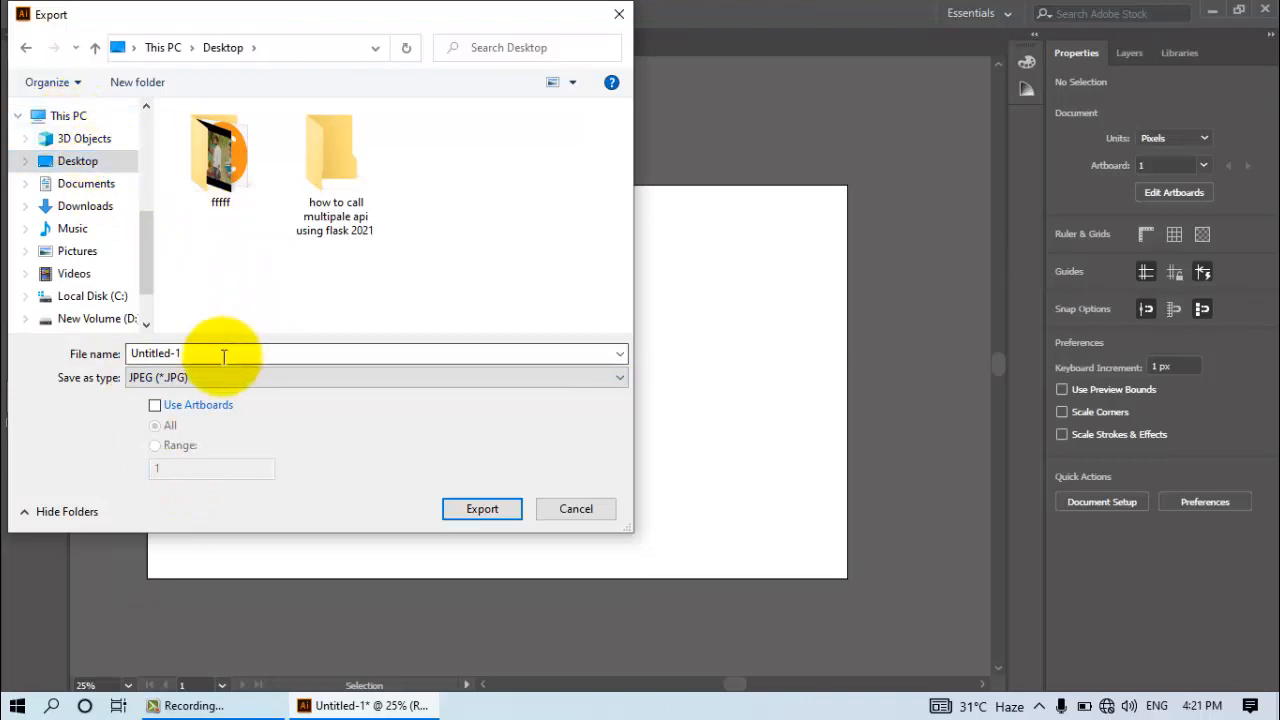
{"action": "left_click_drag", "start_coordinate": [220, 356], "coordinate": [108, 333]}
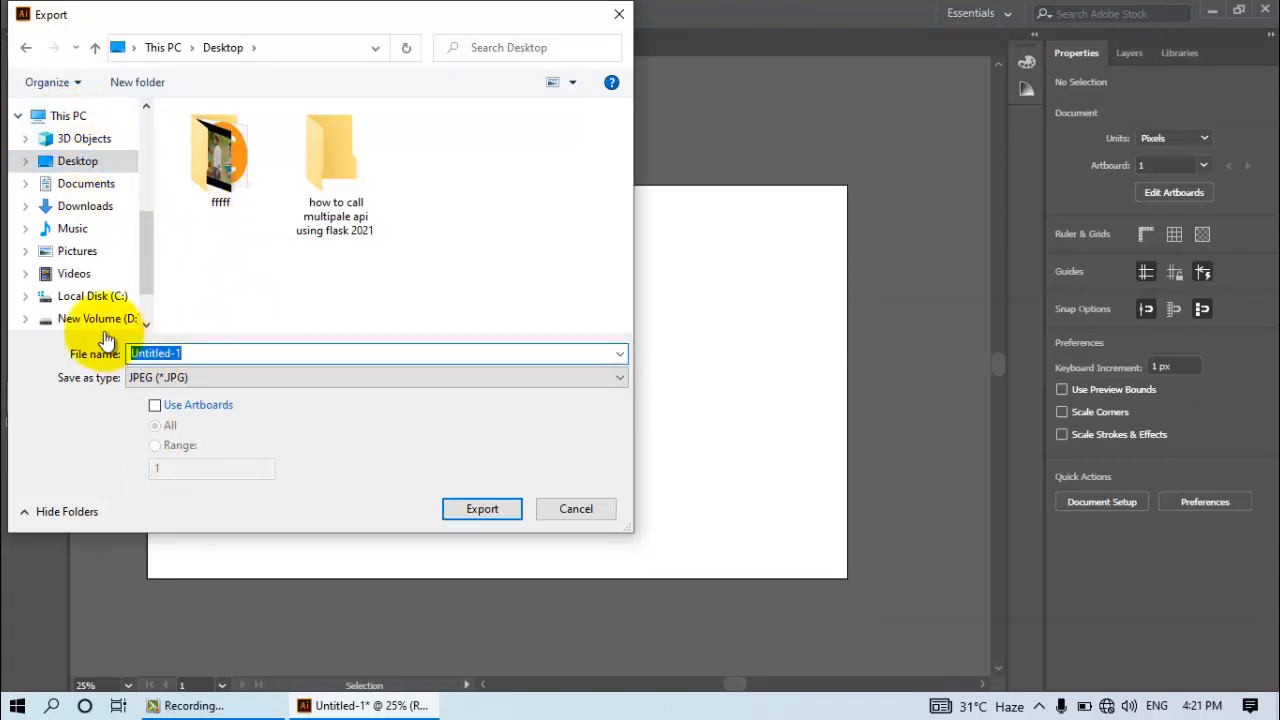
{"action": "type", "text": "hameed it"}
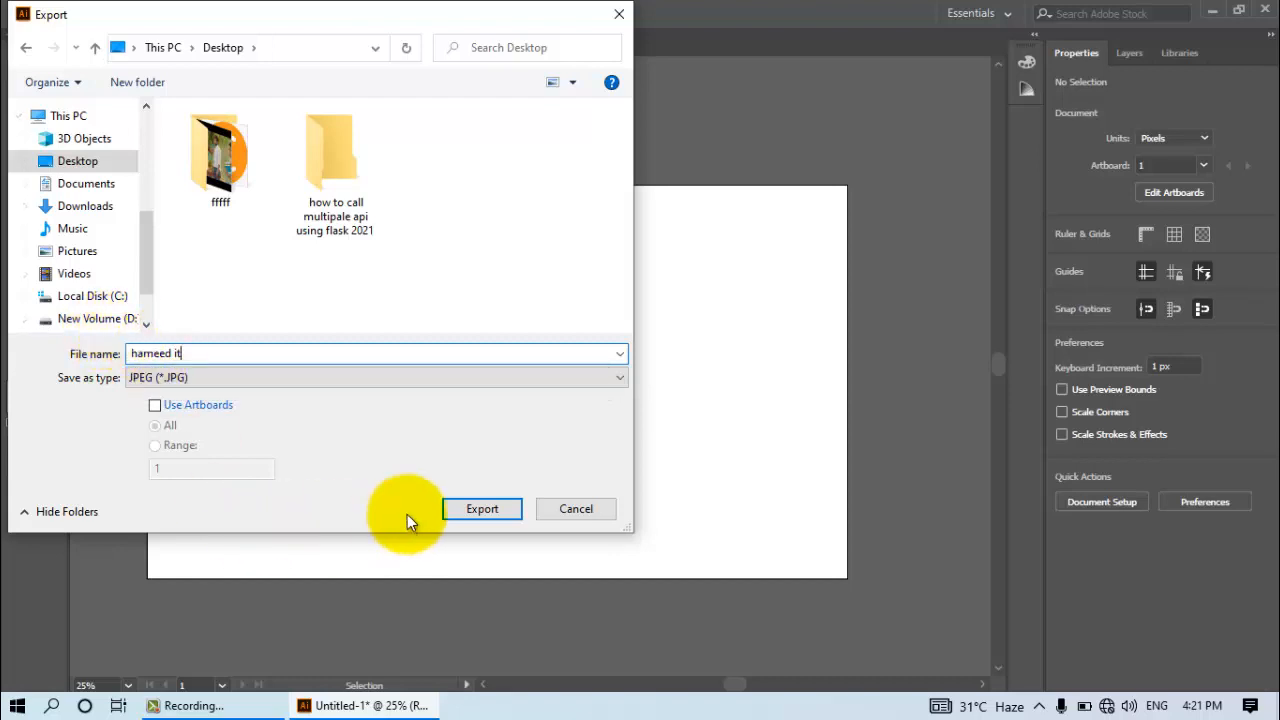
{"action": "left_click", "coordinate": [484, 509]}
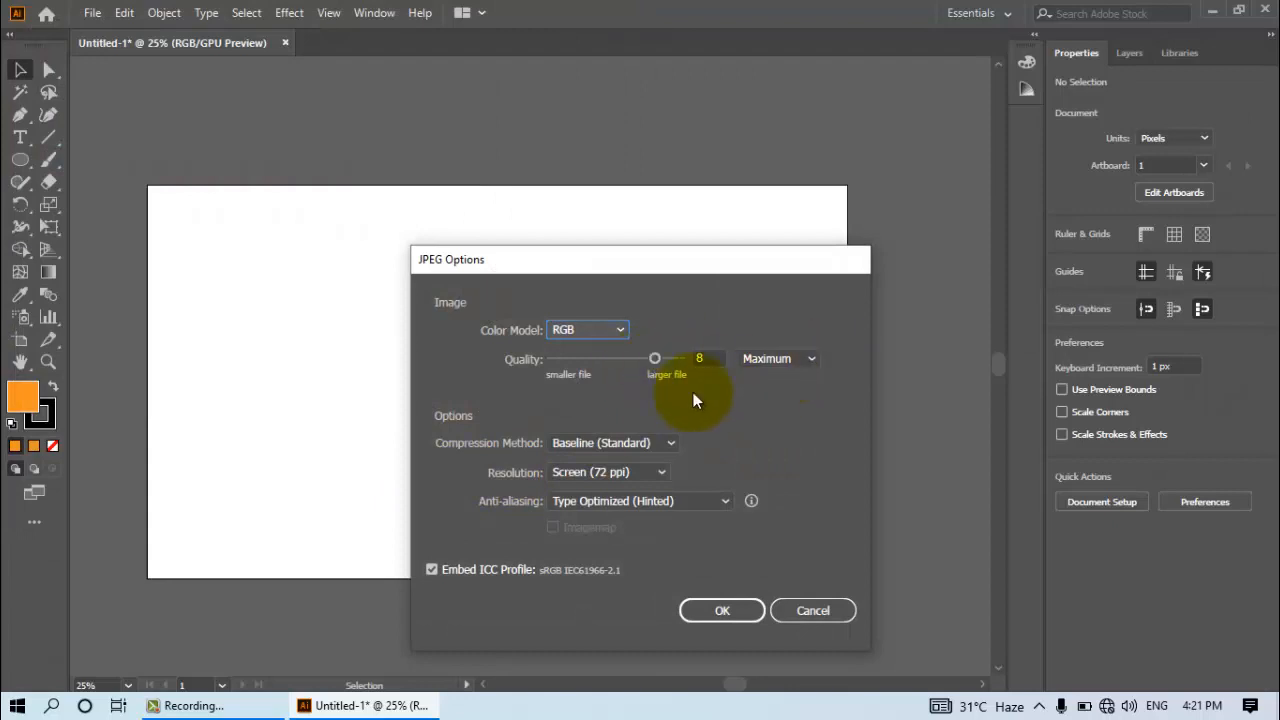
{"action": "left_click", "coordinate": [715, 609]}
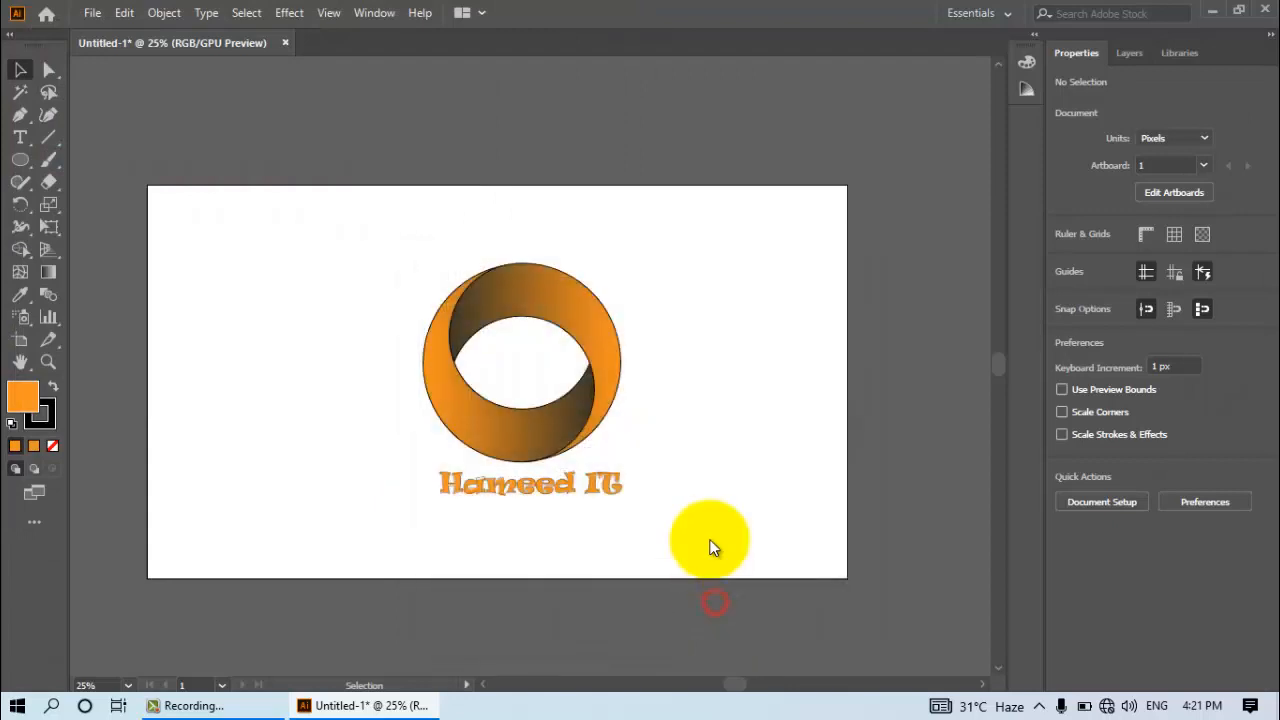
- Minimize Illustrator, open the exported "hameed it" image from the desktop in Photos to check the logo, and close the viewer
{"action": "left_click", "coordinate": [1211, 14]}
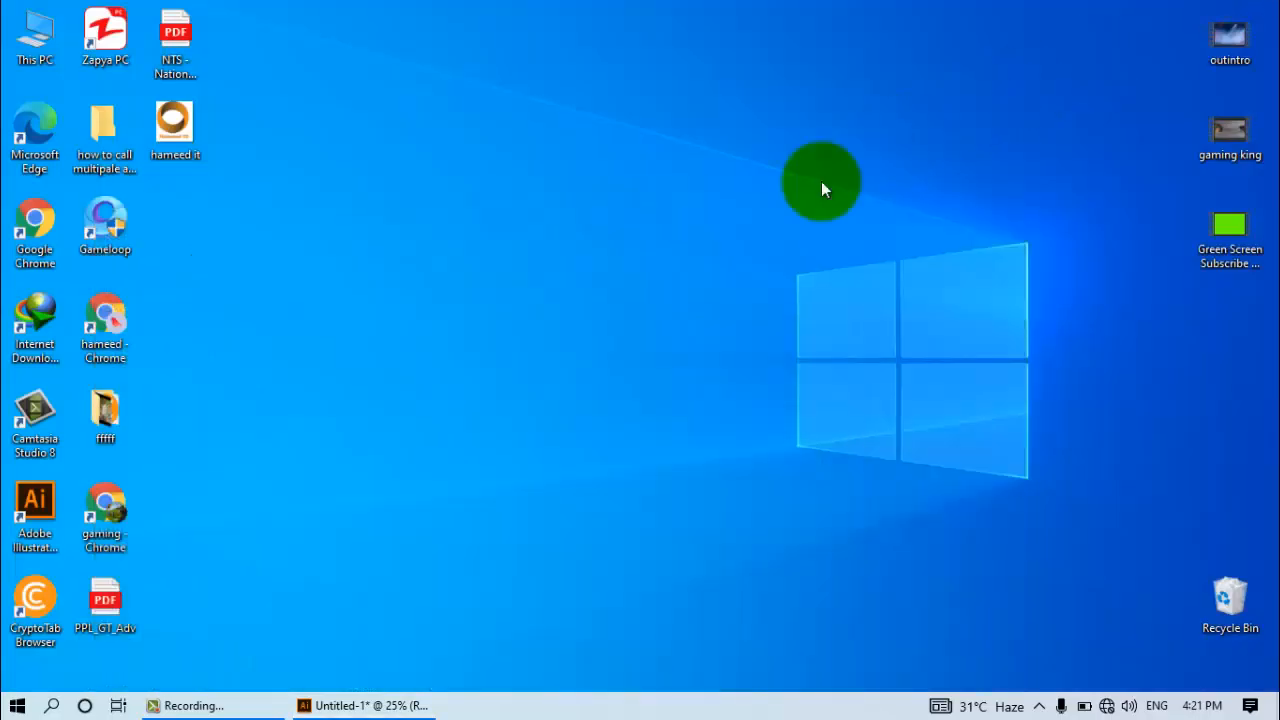
{"action": "right_click", "coordinate": [178, 122]}
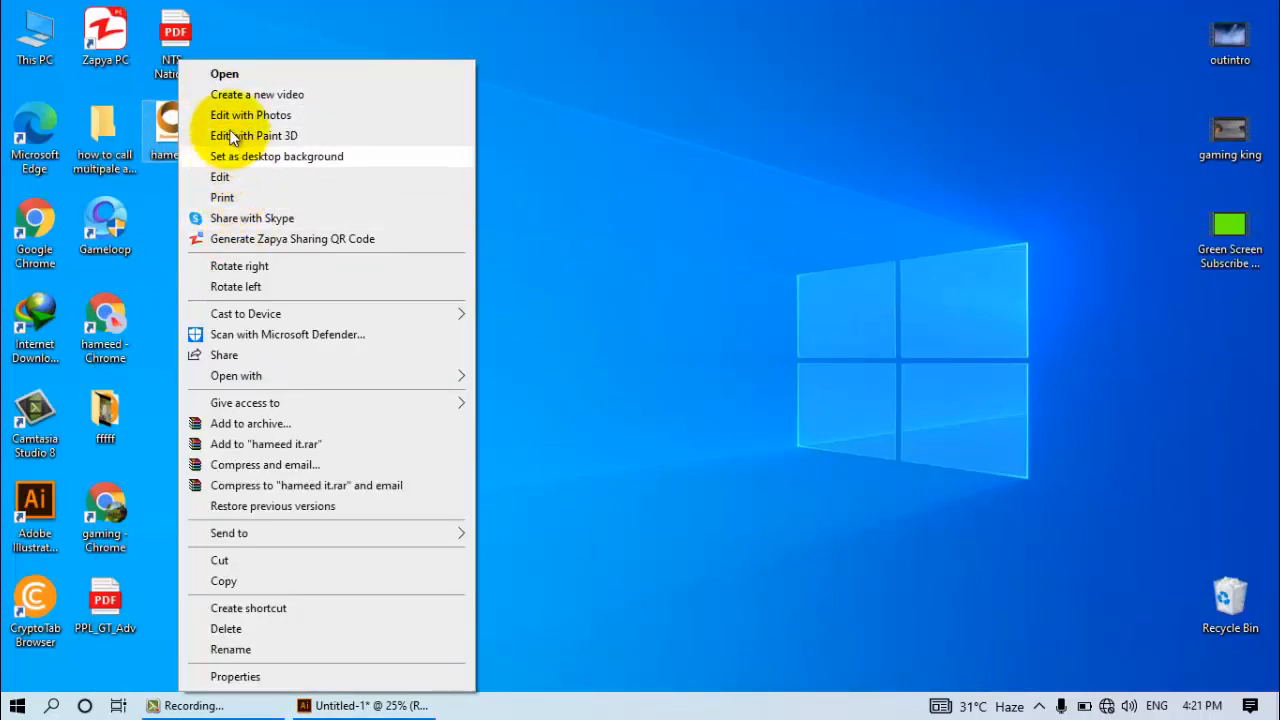
{"action": "left_click", "coordinate": [225, 74]}
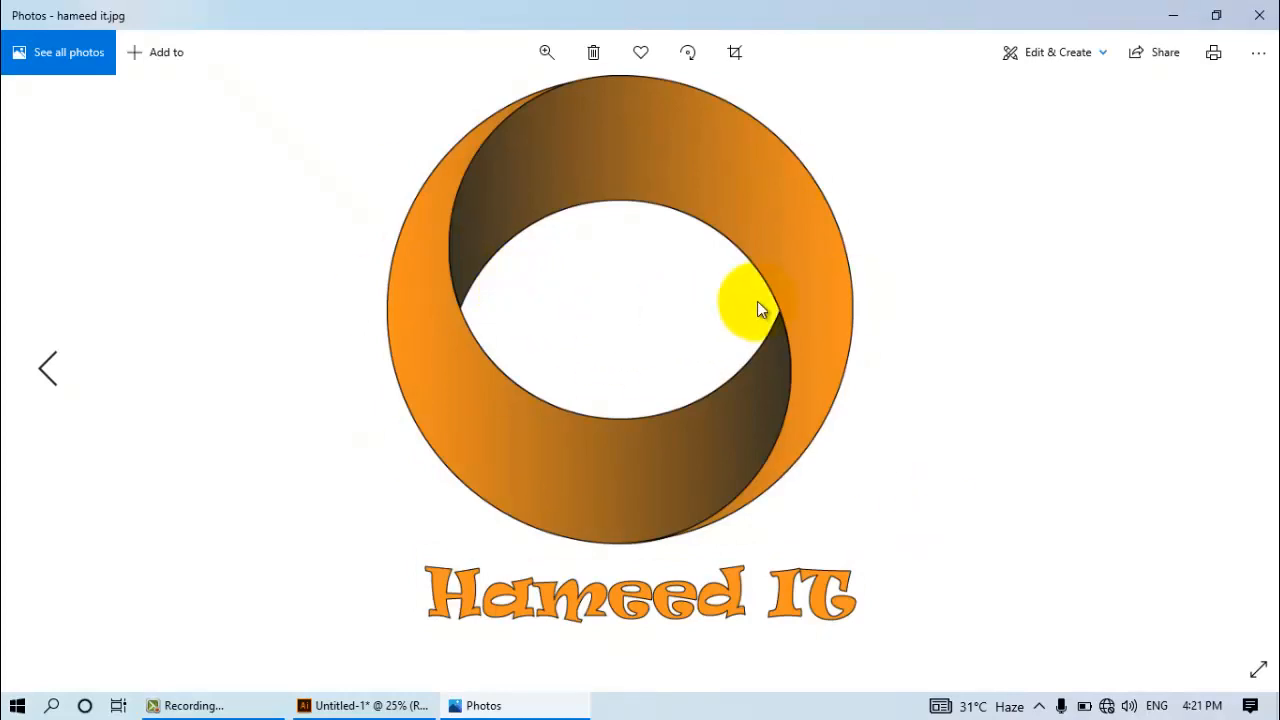
{"action": "left_click", "coordinate": [1260, 18]}
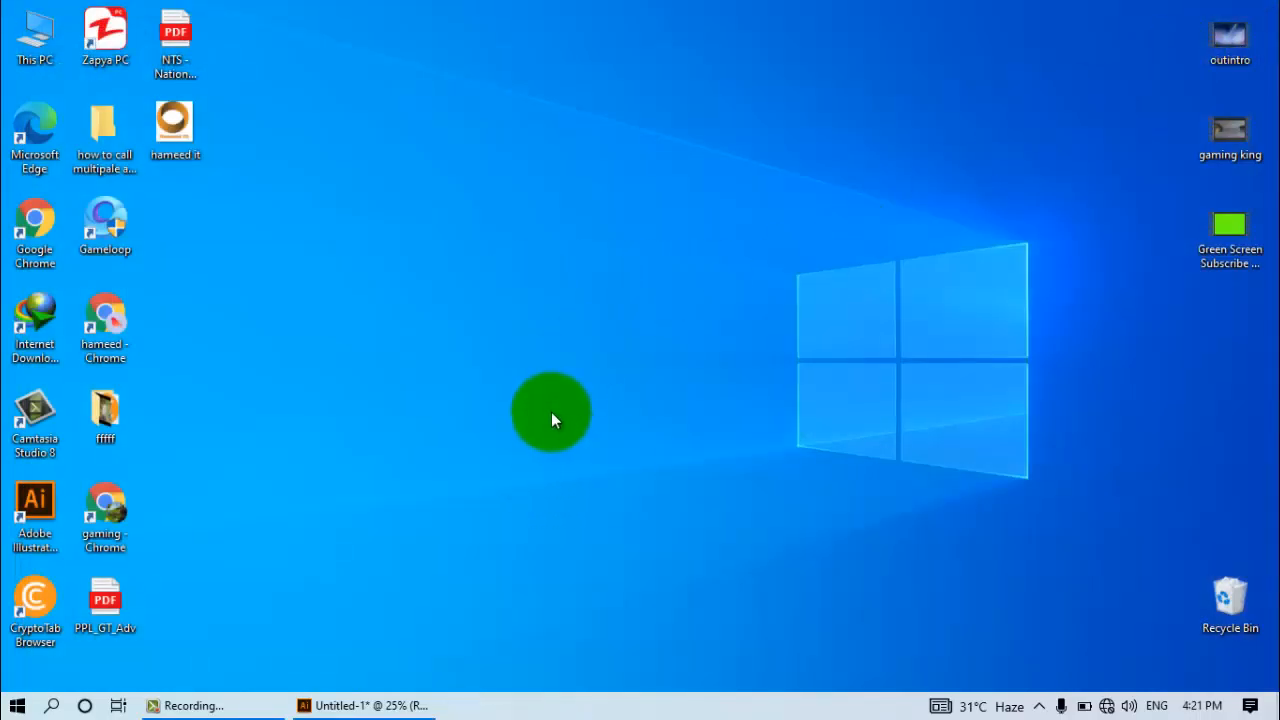